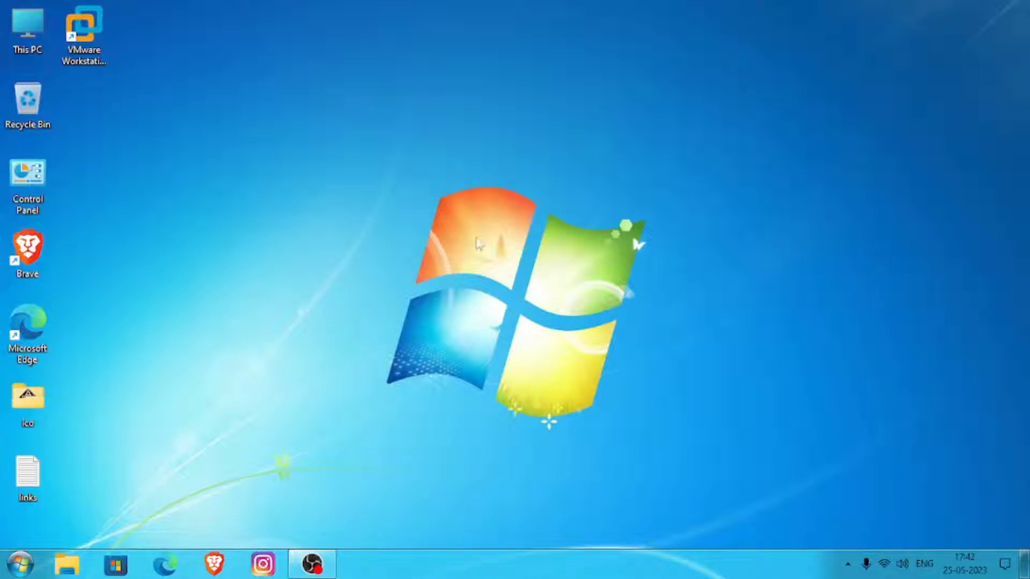
- Check the guest operating systems offered by VMware Workstation's New Virtual Machine wizard, cancel the wizard and close the program
left_click(83, 26)
left_click(434, 157)
left_click(100, 46)
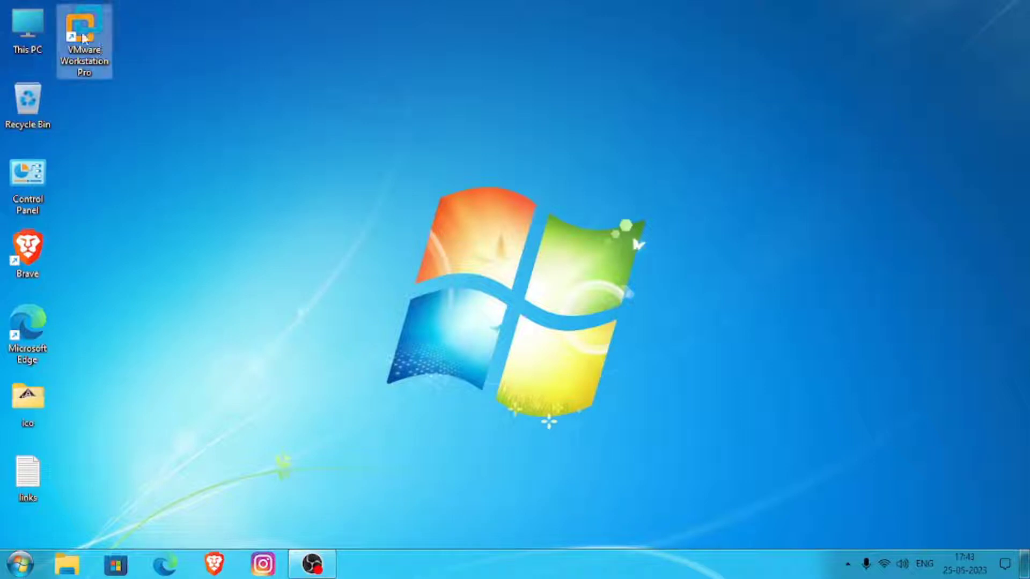
double_click(101, 40)
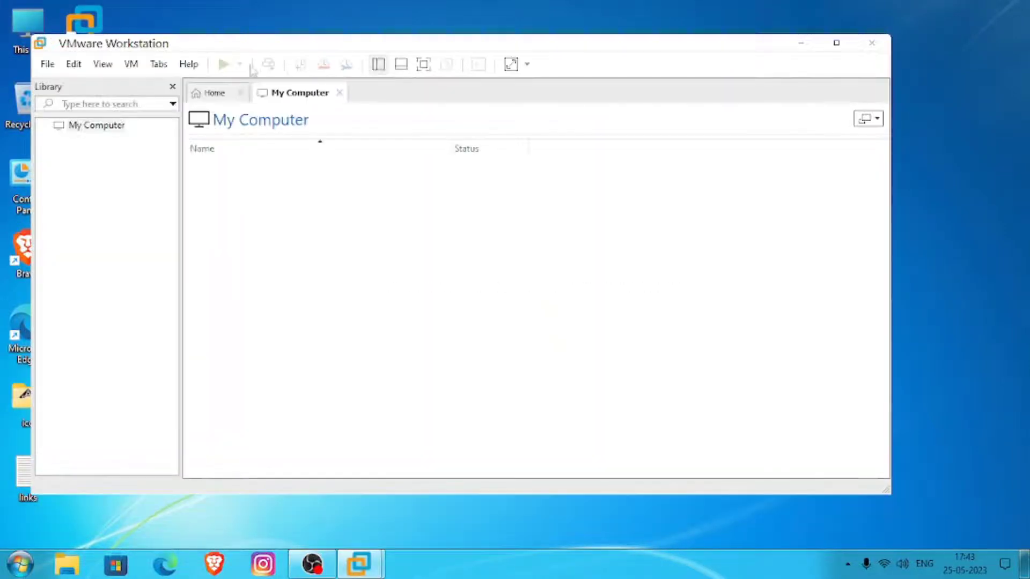
left_click(47, 64)
left_click(81, 87)
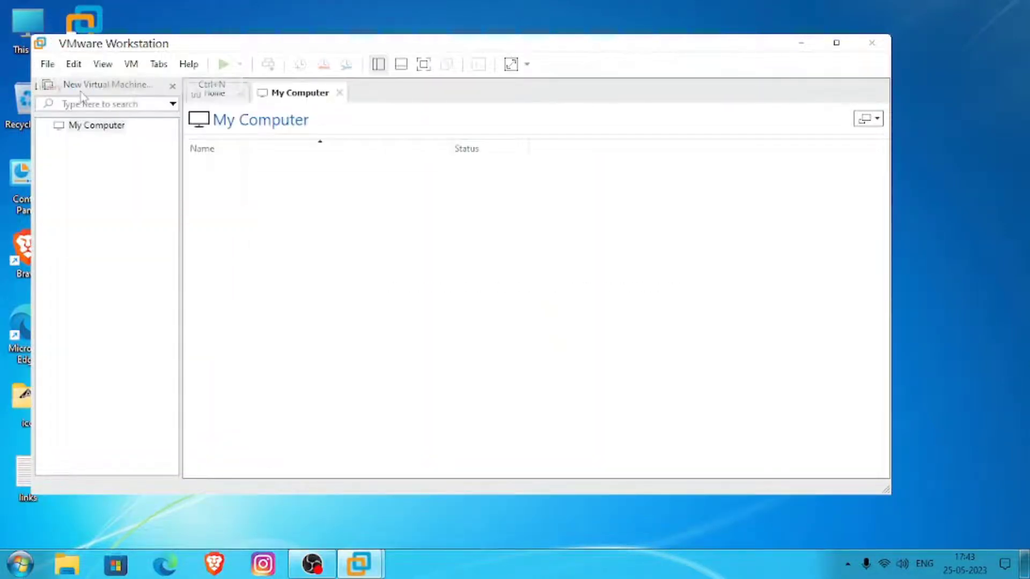
left_click(553, 412)
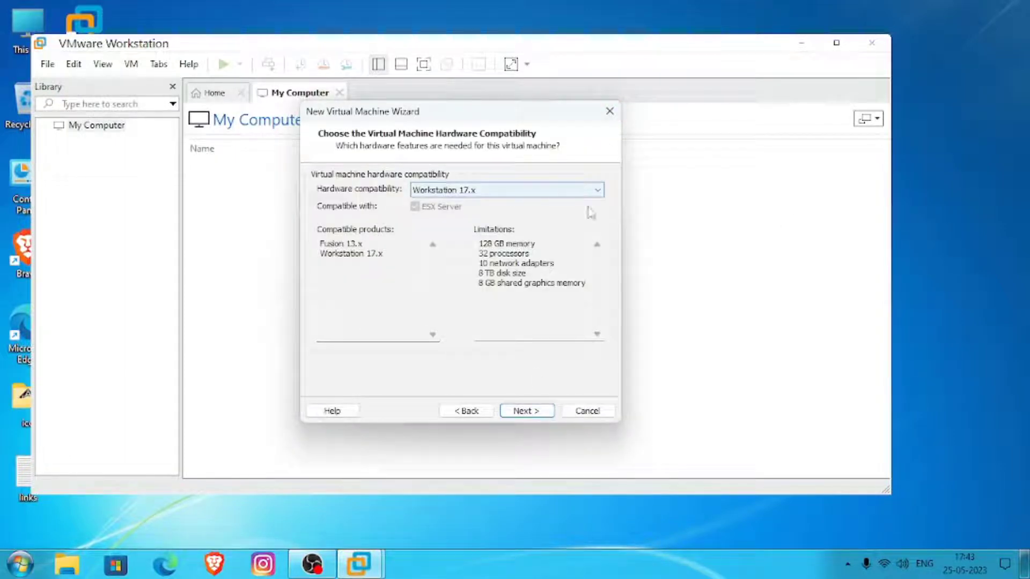
left_click(528, 413)
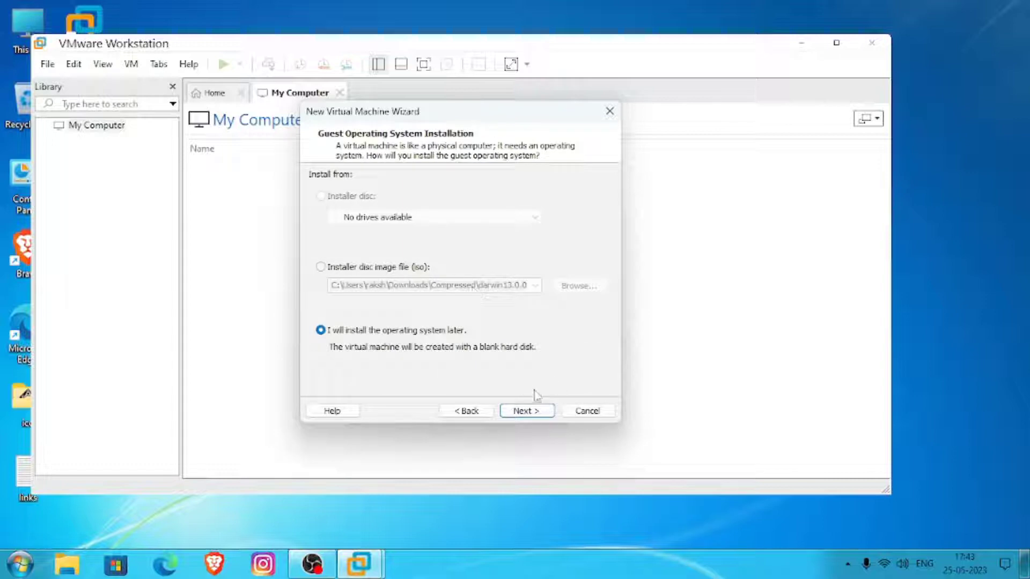
left_click(550, 414)
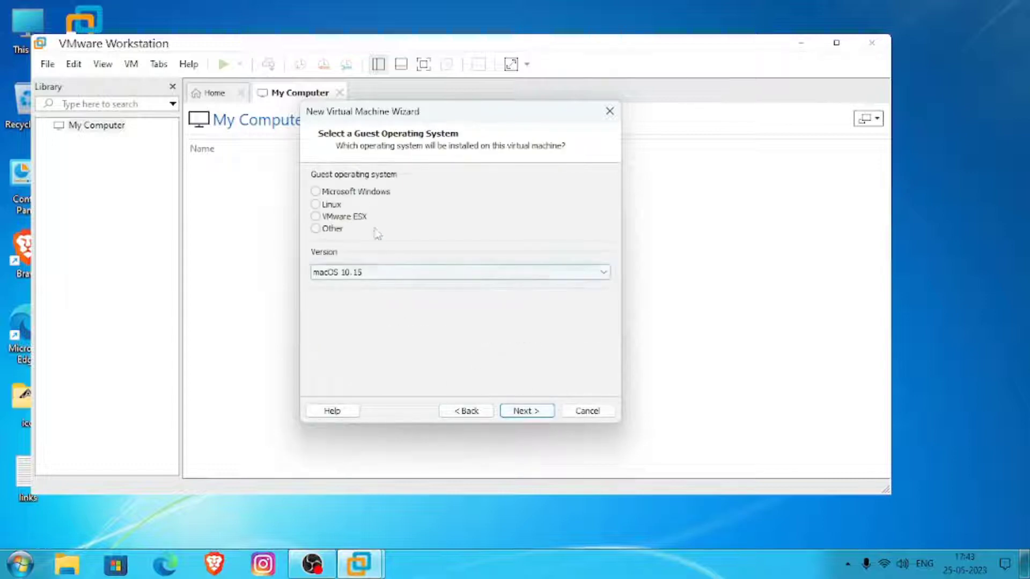
left_click(354, 192)
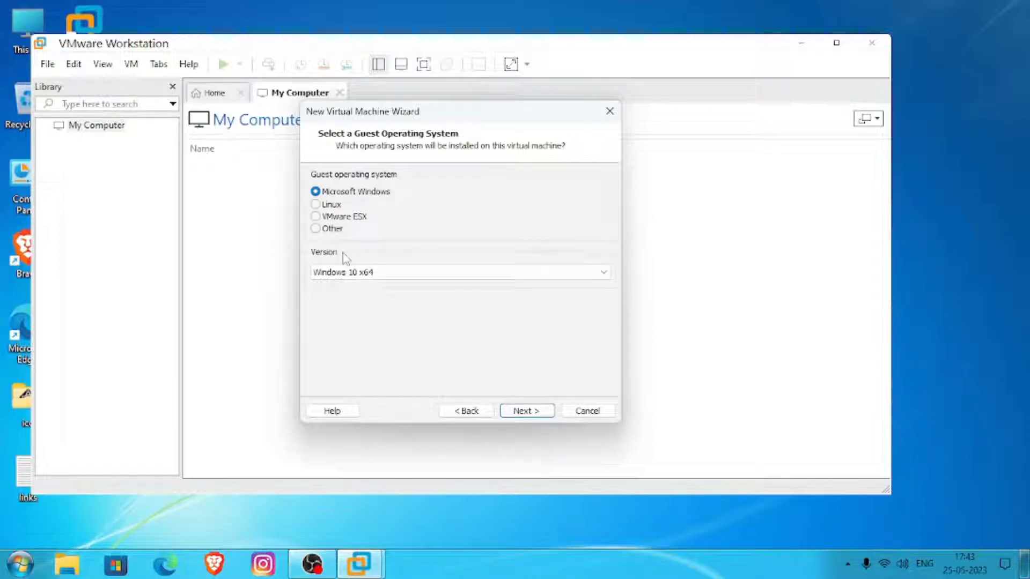
left_click(586, 411)
left_click(882, 50)
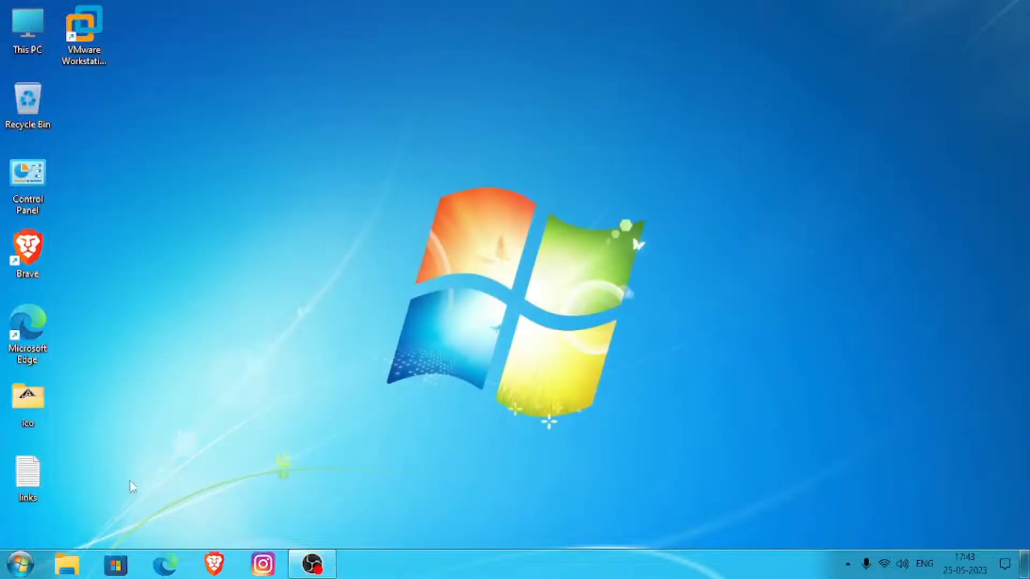
- Copy the Vmware Unlocker GitHub link from the links text file on the desktop and close the file
double_click(52, 471)
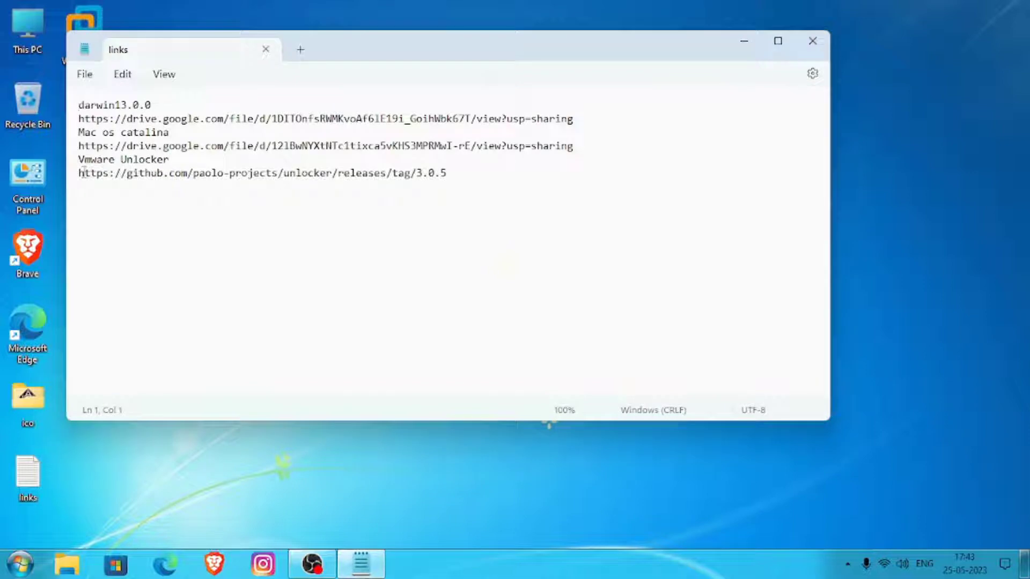
triple_click(75, 174)
right_click(100, 179)
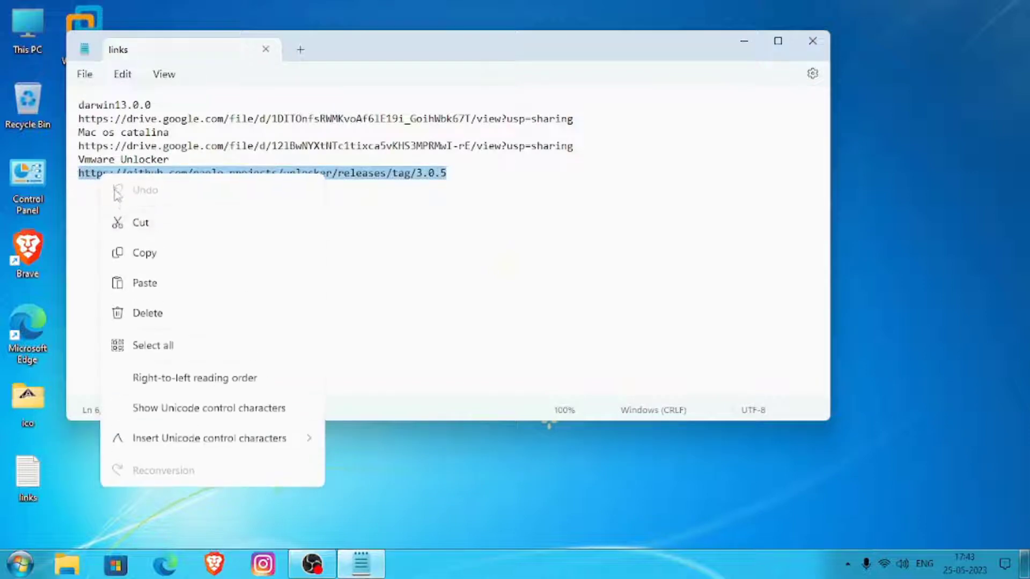
left_click(141, 253)
left_click(812, 41)
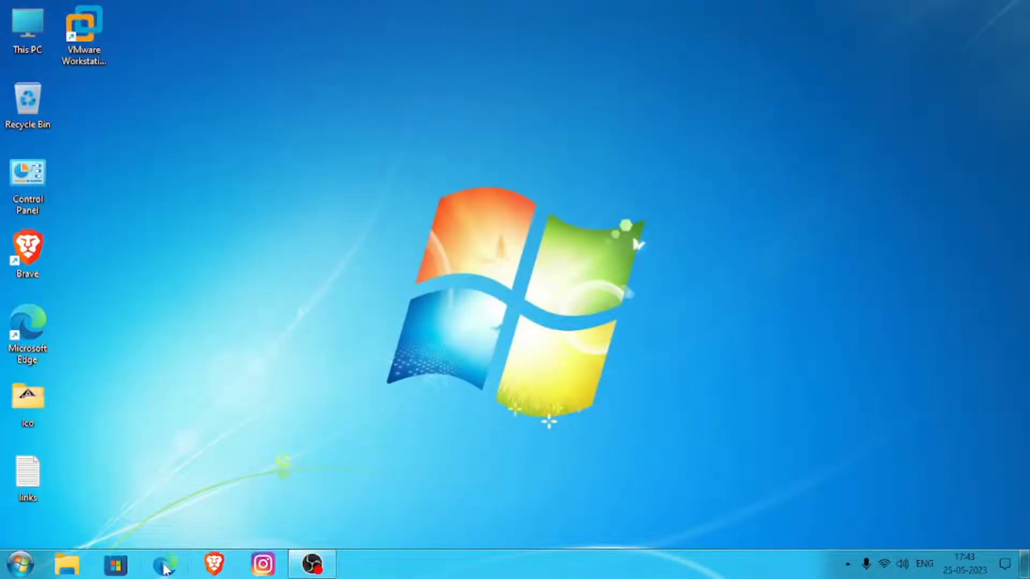
- Switch to Microsoft Edge and go to the copied Unlocker 3.0.5 release address
left_click(165, 564)
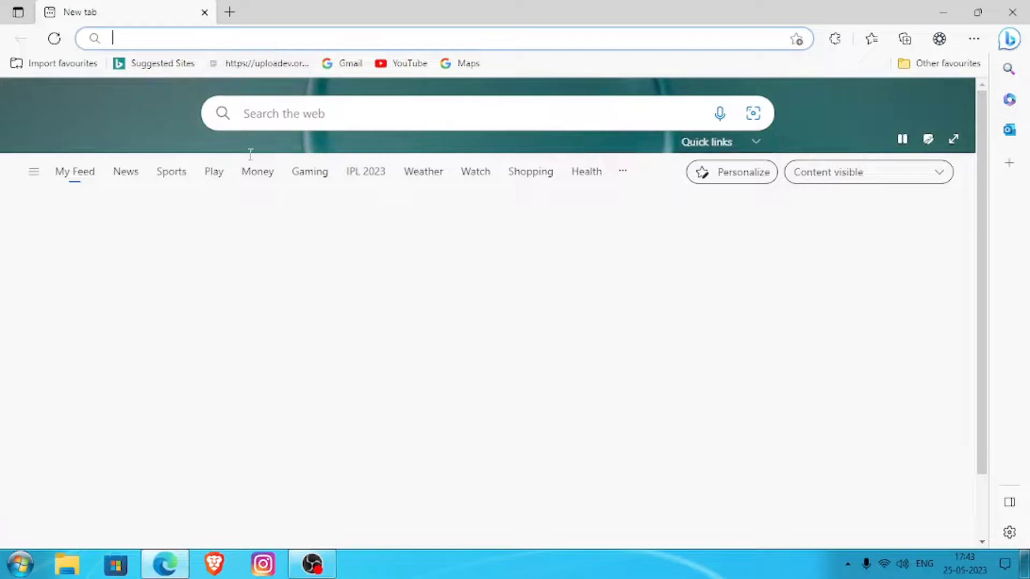
right_click(227, 39)
left_click(288, 233)
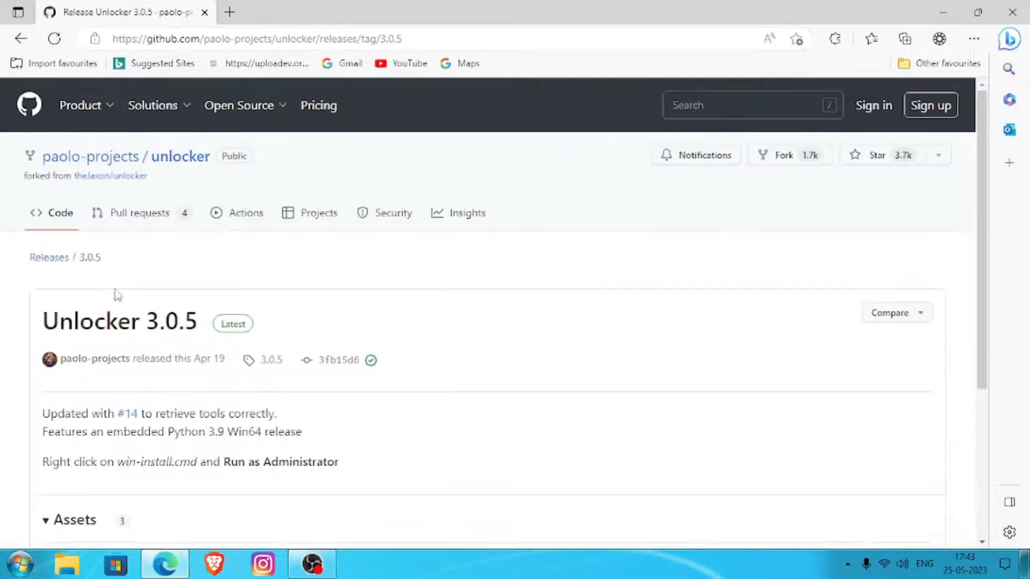
- Download release-python-embedded.zip from the Unlocker 3.0.5 release assets into the Compressed downloads folder
scroll(111, 358, "down", 4)
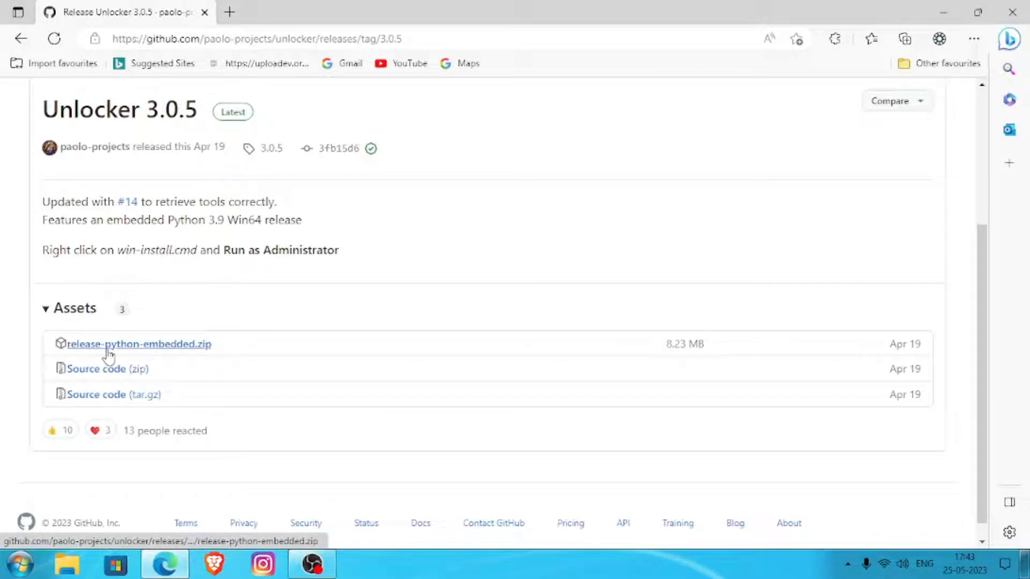
left_click(108, 349)
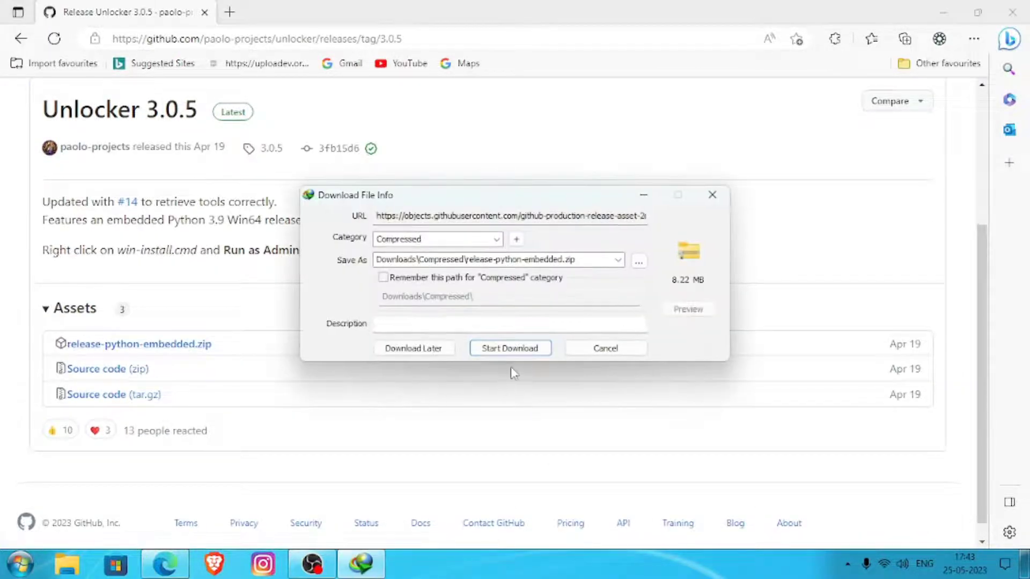
left_click(510, 350)
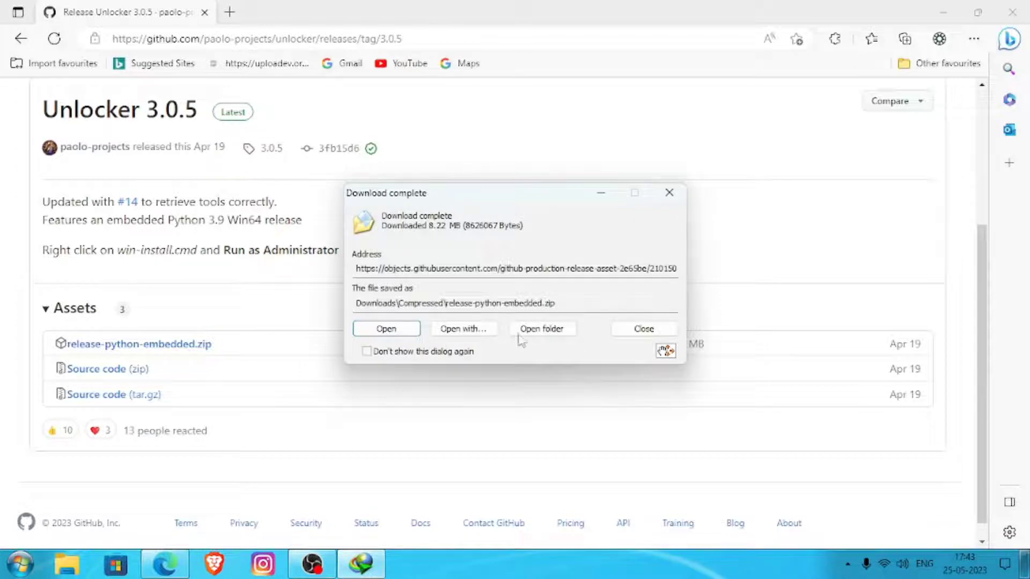
- Move the downloaded release-python-embedded archive from the Compressed downloads folder to the desktop
left_click(539, 330)
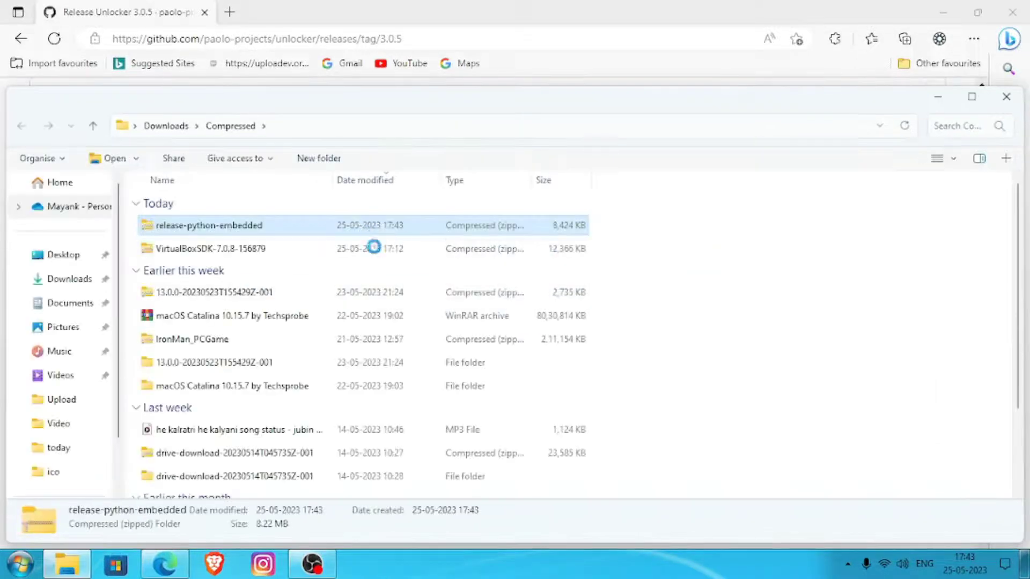
right_click(370, 225)
left_click(421, 434)
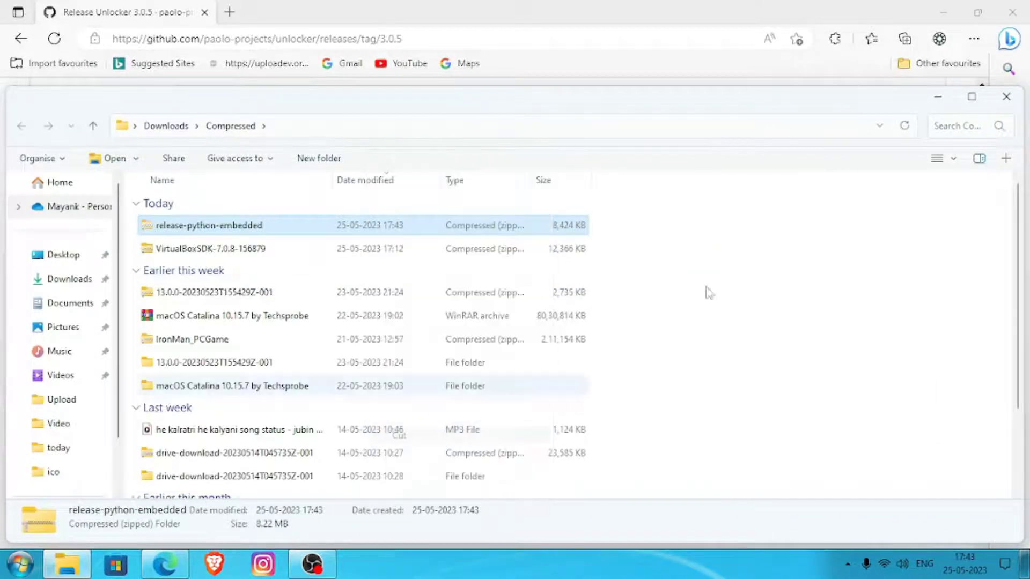
left_click(1006, 96)
left_click(943, 12)
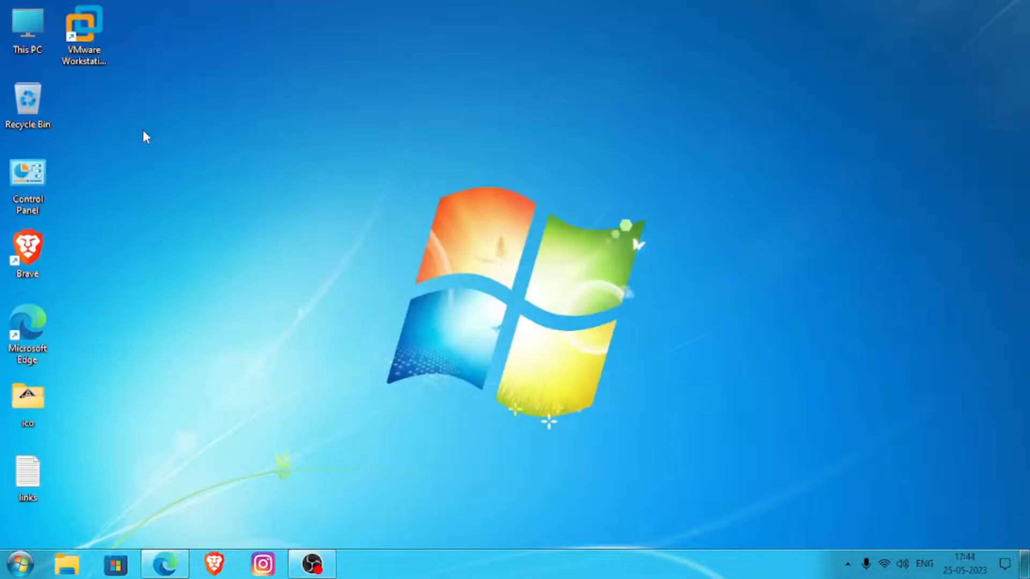
right_click(93, 118)
left_click(127, 186)
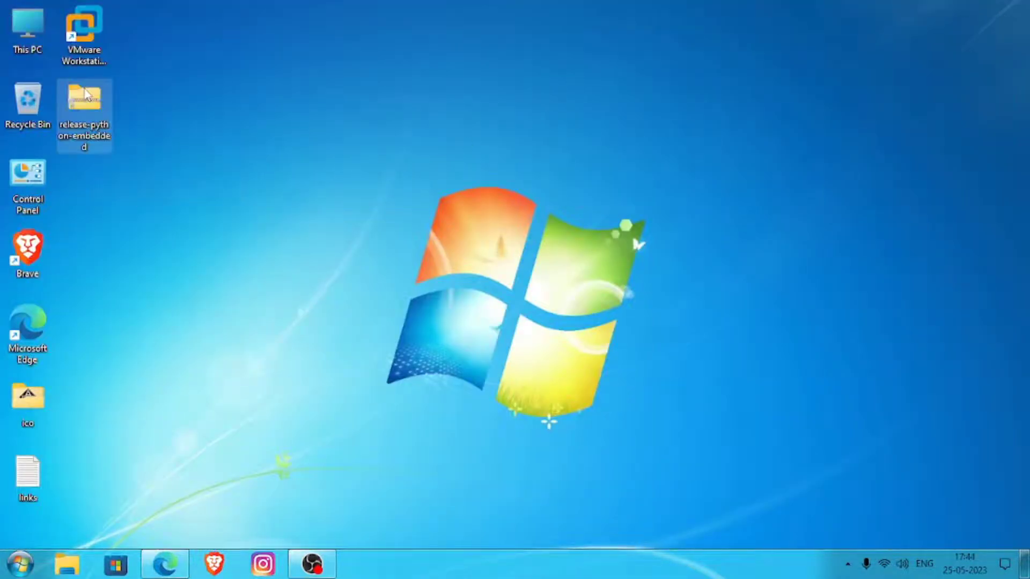
- Extract the release-python-embedded archive with WinRAR into its own folder on the desktop
right_click(85, 89)
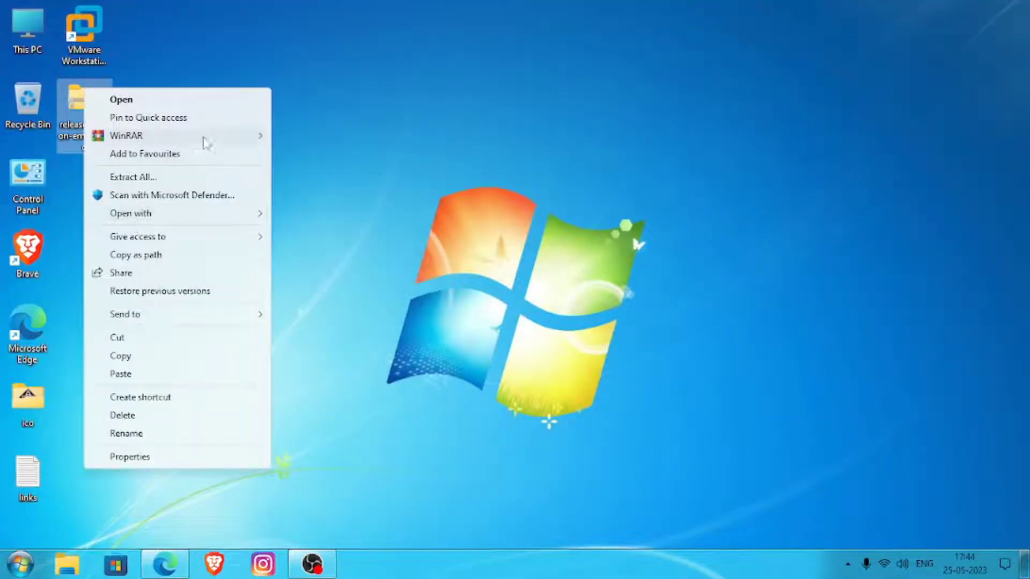
mouse_move(204, 138)
left_click(329, 173)
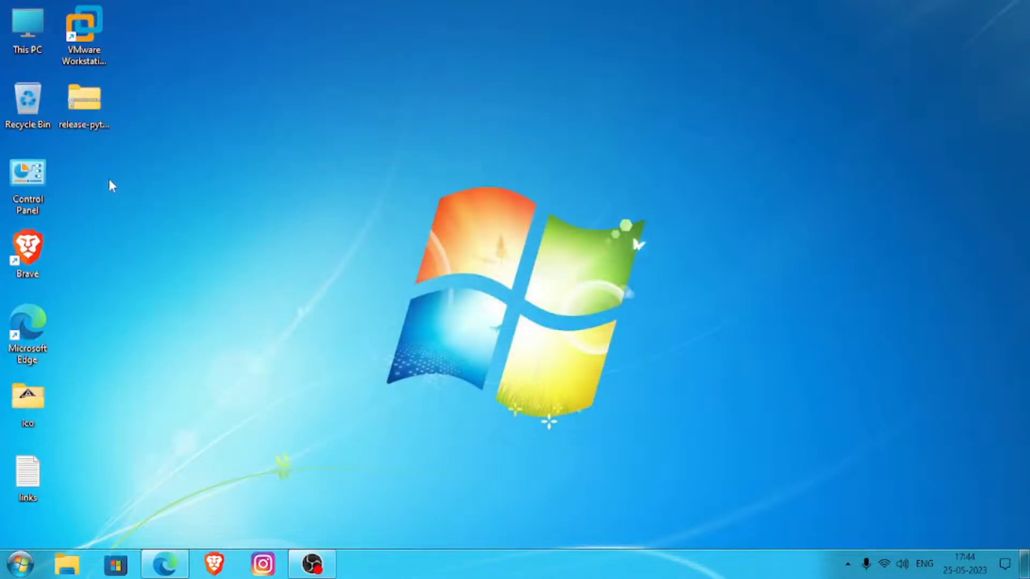
- Run the win-install script from the extracted release-python-embedded folder as administrator, and close the folder
double_click(86, 176)
scroll(218, 406, "down", 2)
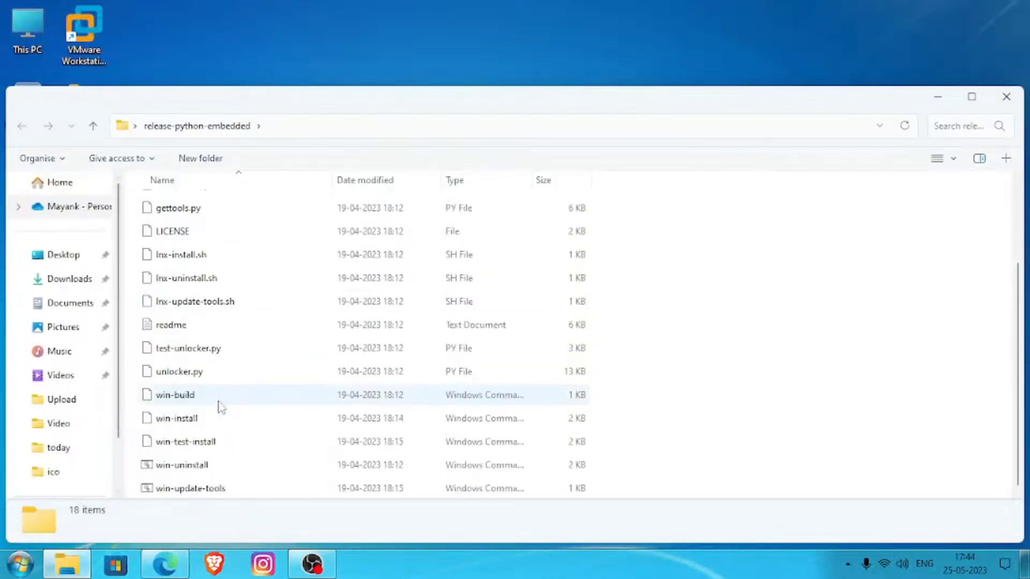
left_click(971, 97)
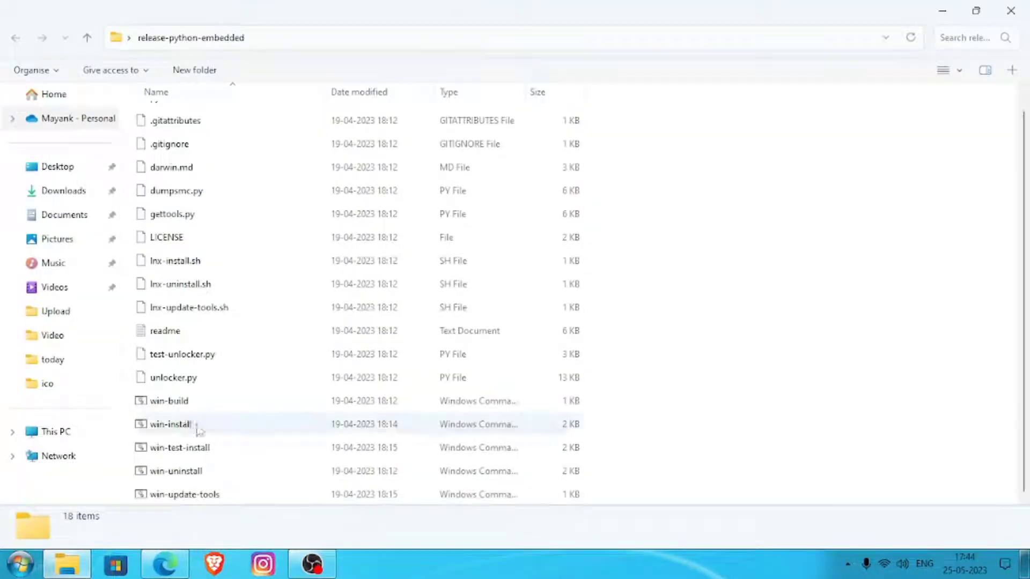
right_click(198, 429)
left_click(163, 429)
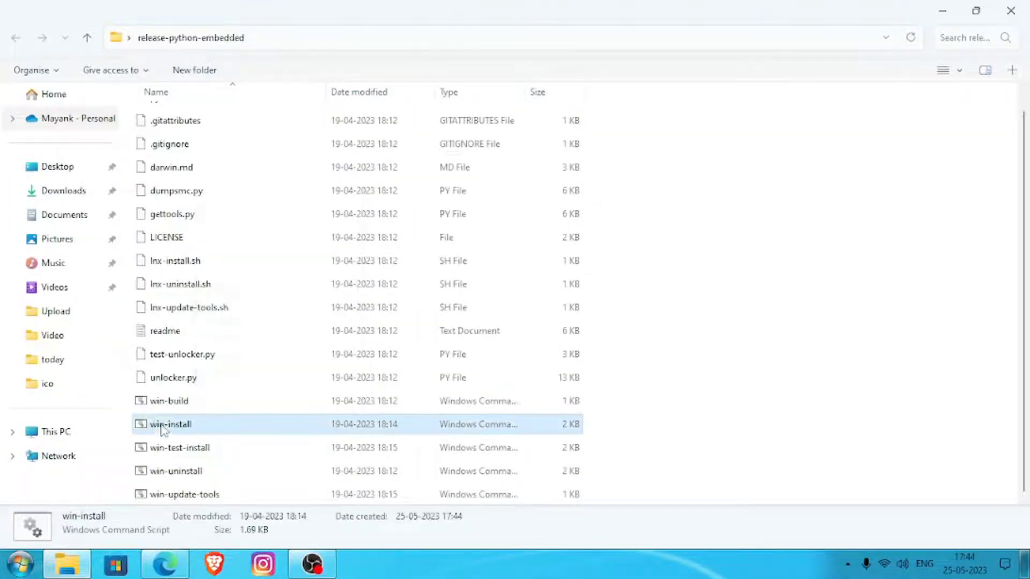
right_click(162, 429)
left_click(236, 110)
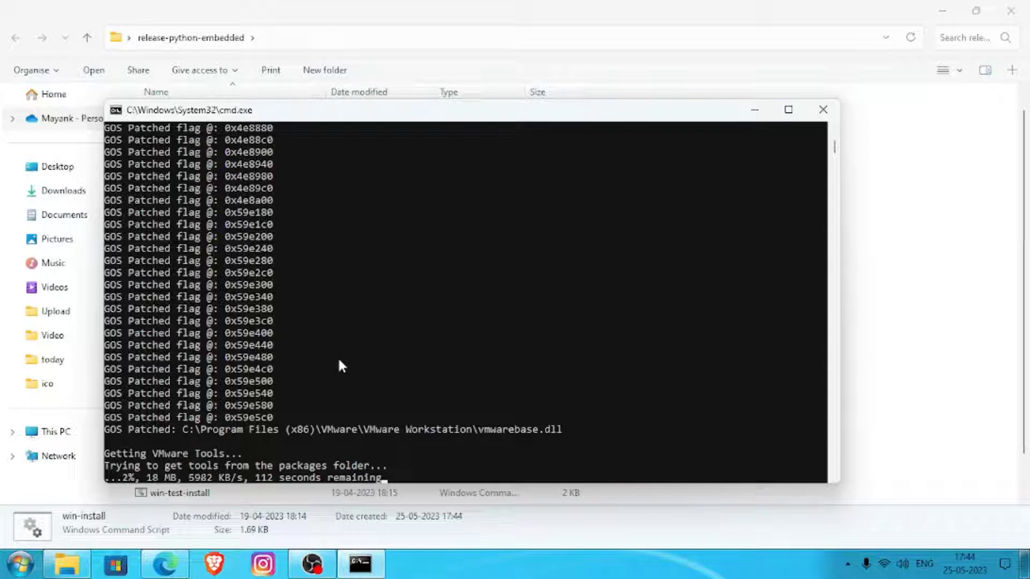
scroll(340, 366, "down", 4)
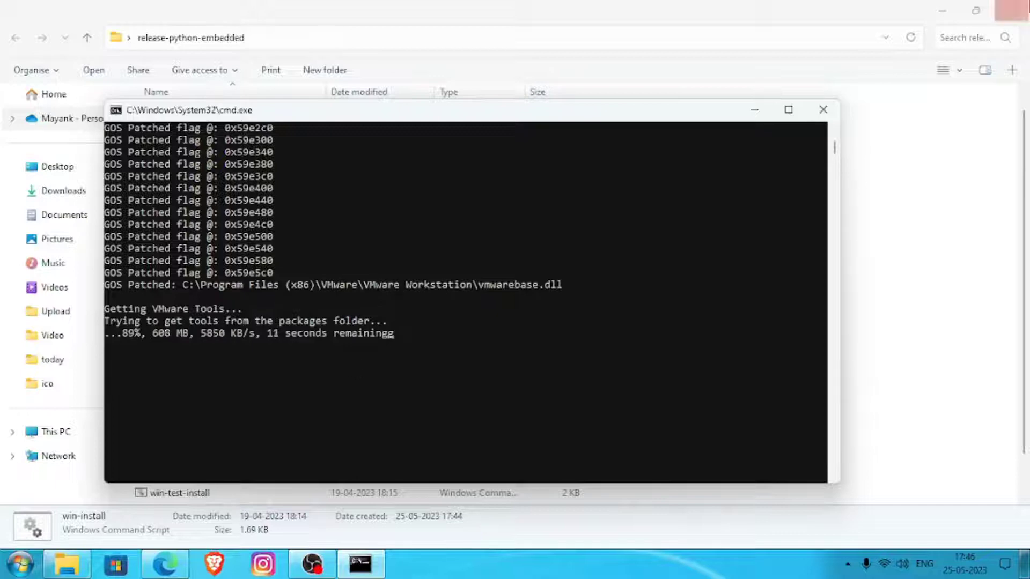
left_click(1011, 10)
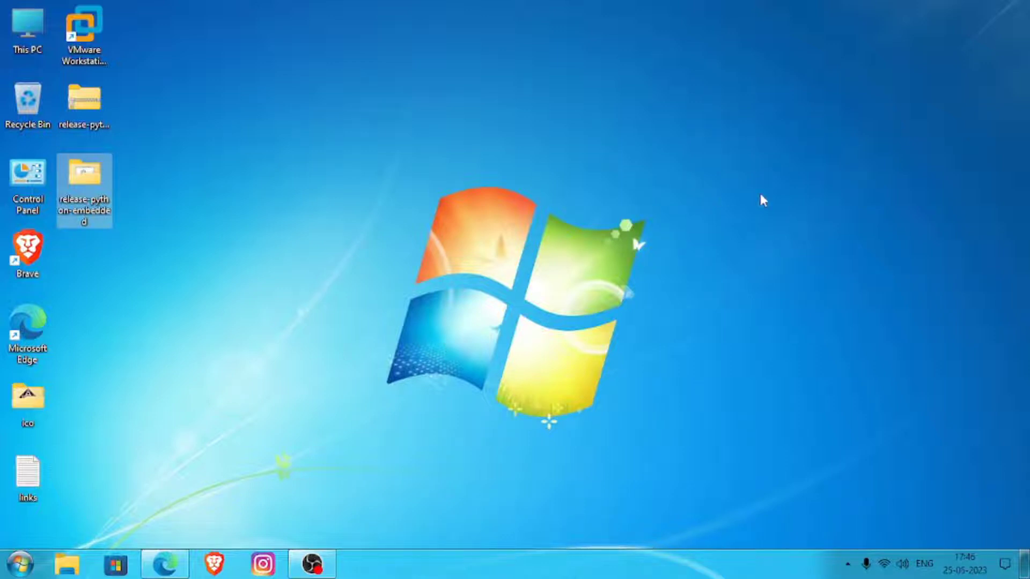
- Open VMware Workstation and take a custom new virtual machine through the wizard to the guest operating system selection
left_click(81, 35)
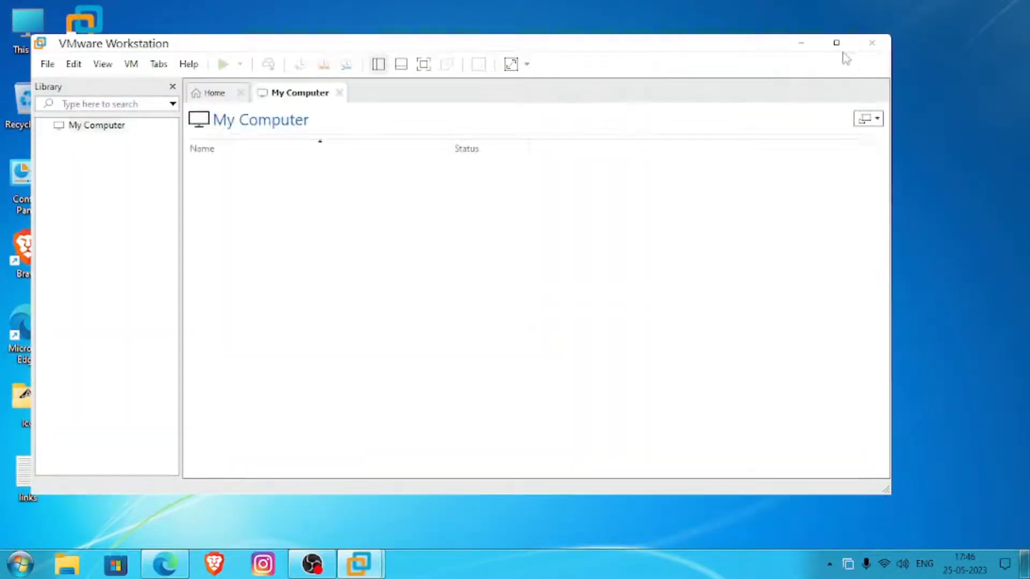
left_click(48, 64)
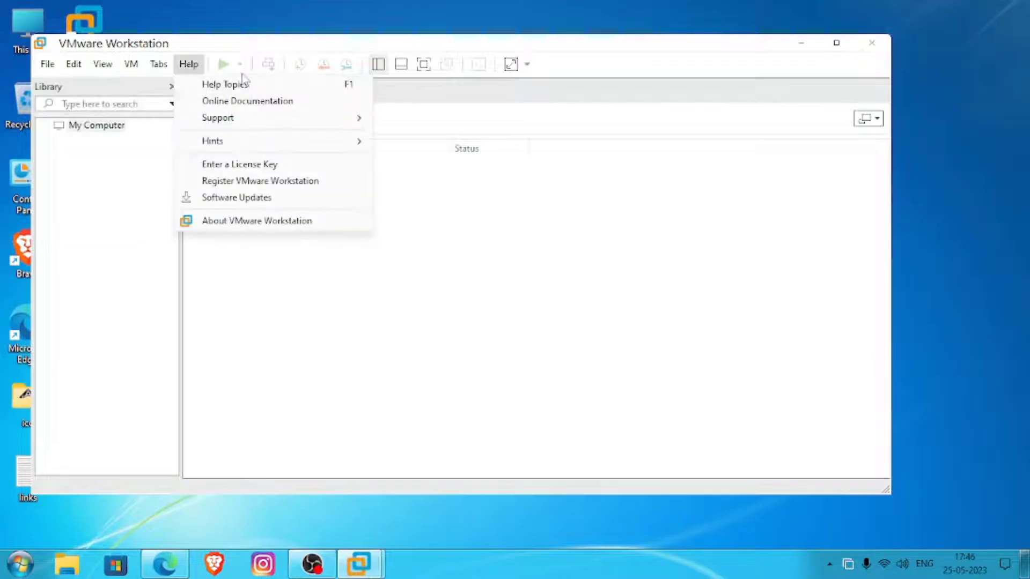
left_click(101, 85)
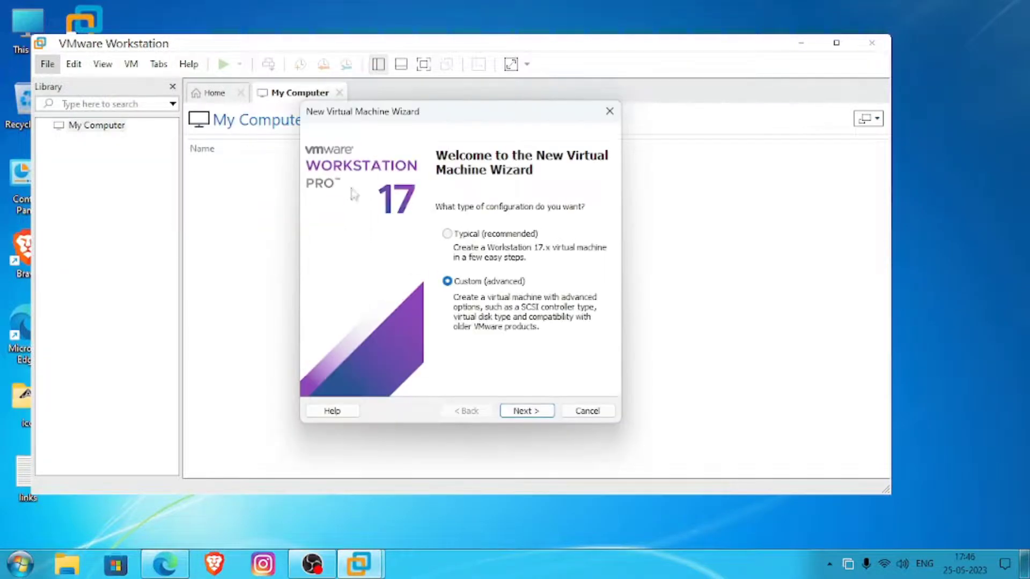
left_click(543, 411)
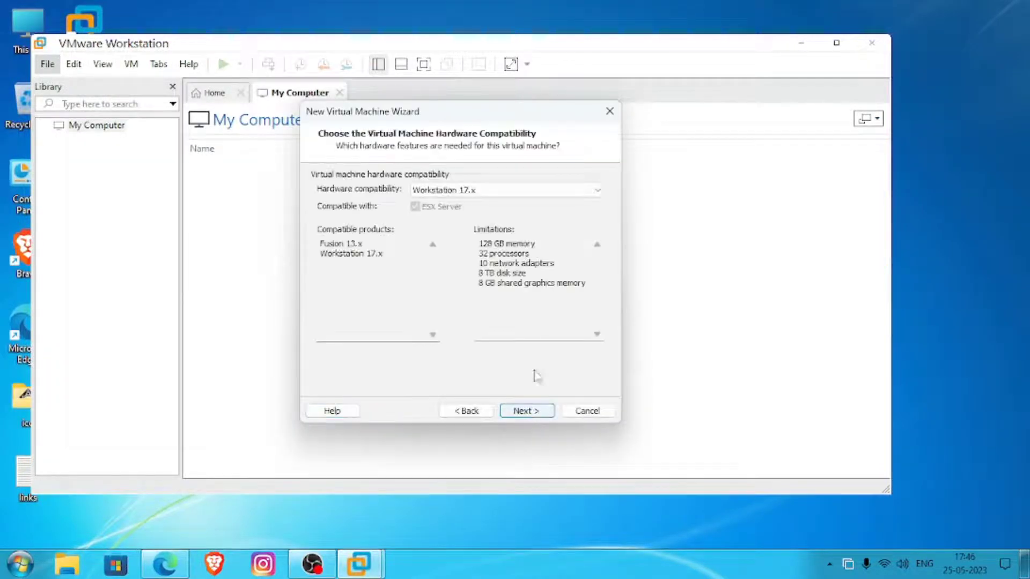
left_click(534, 411)
left_click(533, 411)
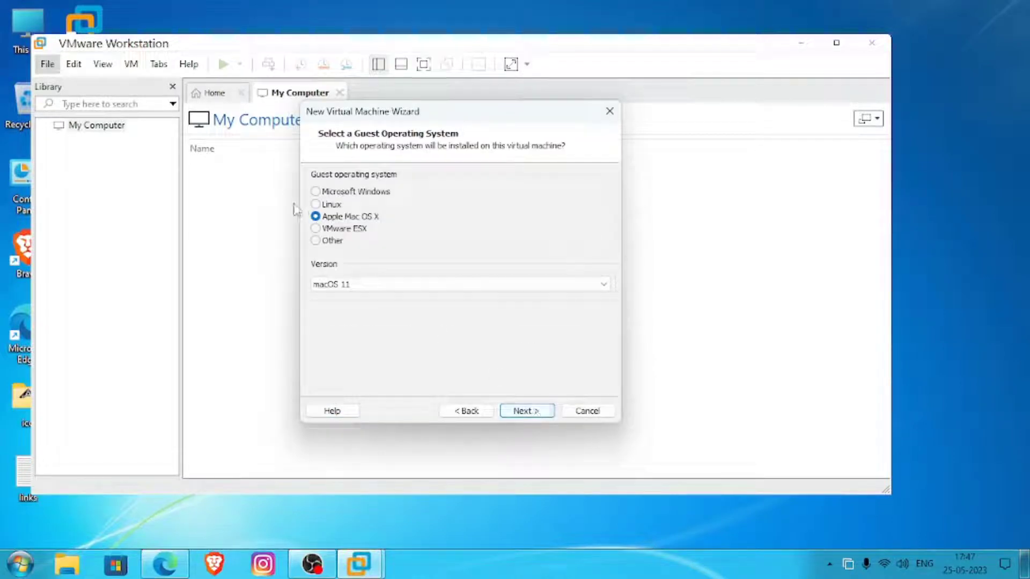
- Examine the Apple Mac OS X versions offered for the guest, cancel the wizard and close VMware Workstation
left_click(453, 285)
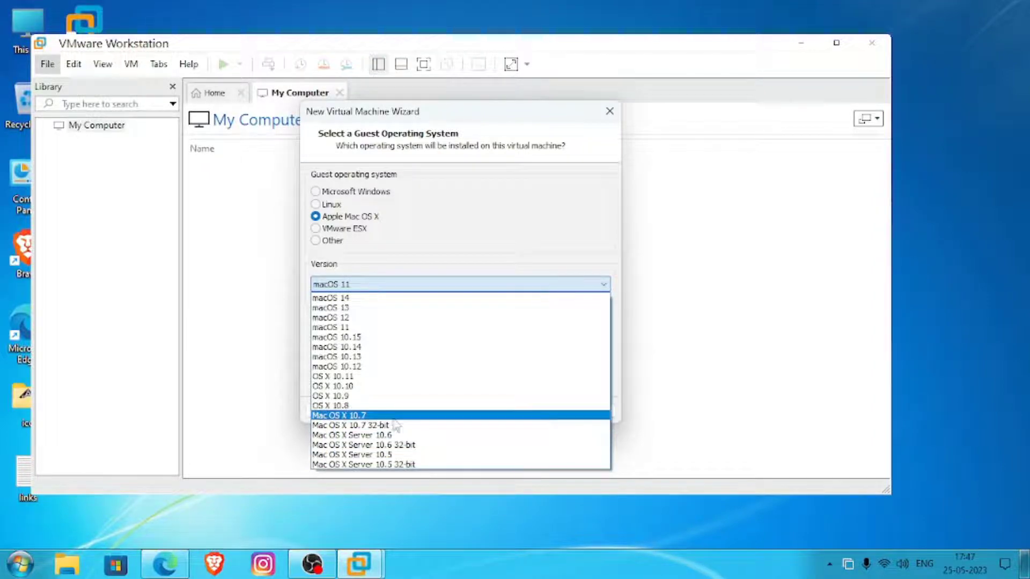
left_click(643, 379)
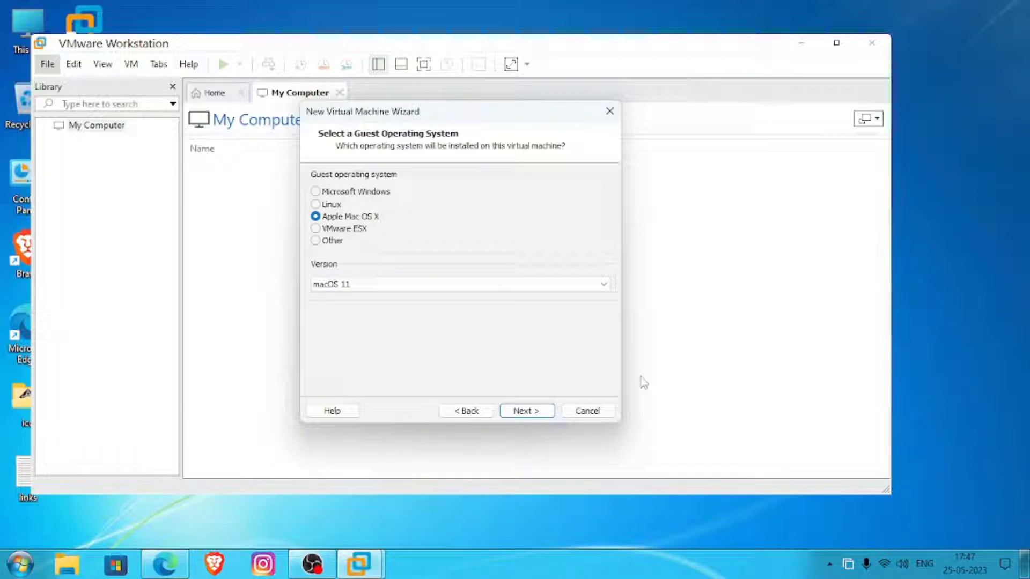
left_click(605, 412)
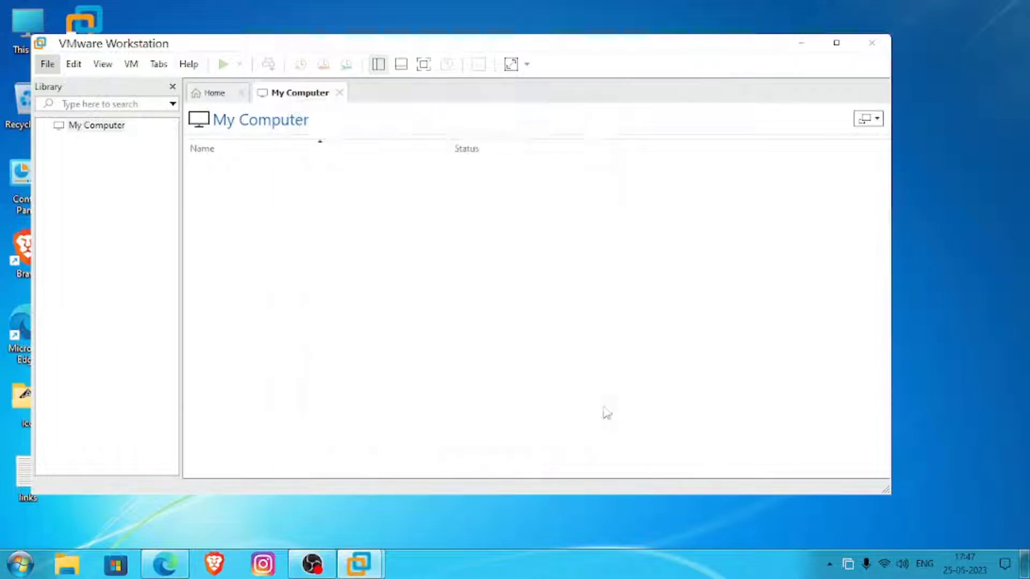
left_click(871, 43)
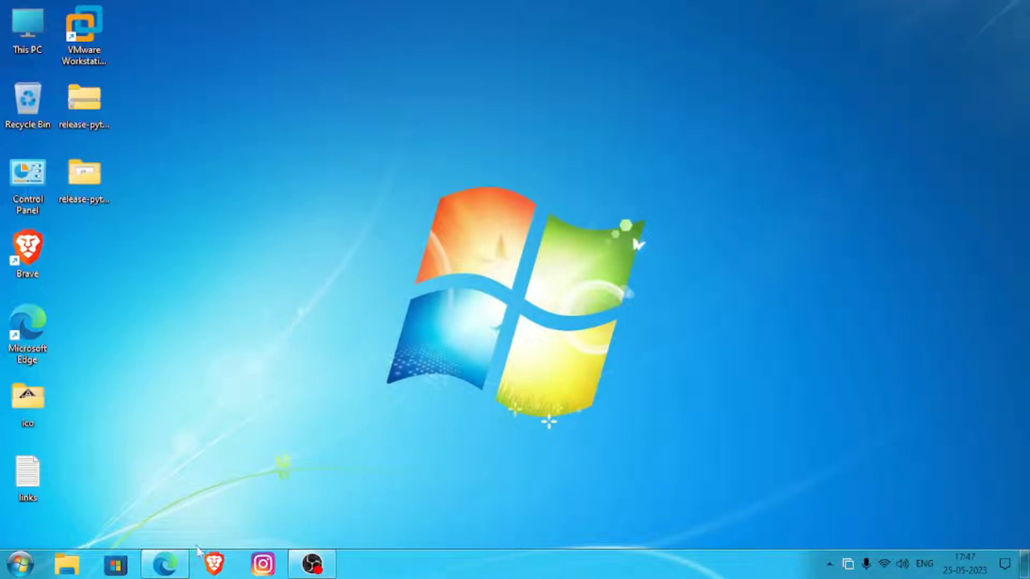
- Switch to Microsoft Edge, search for google chrome in a new tab and look through the results
left_click(165, 563)
left_click(230, 12)
left_click(249, 35)
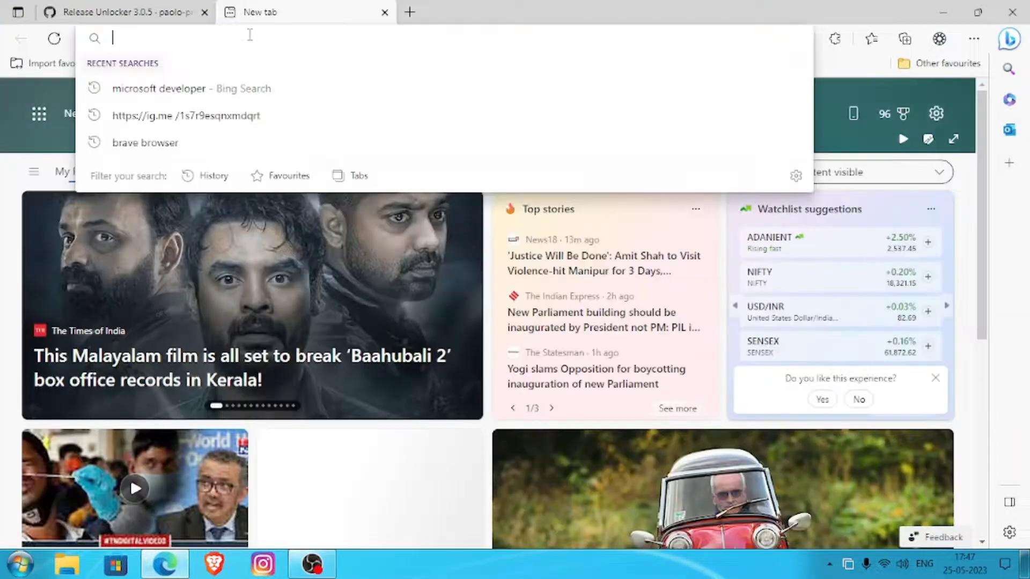
type("goo")
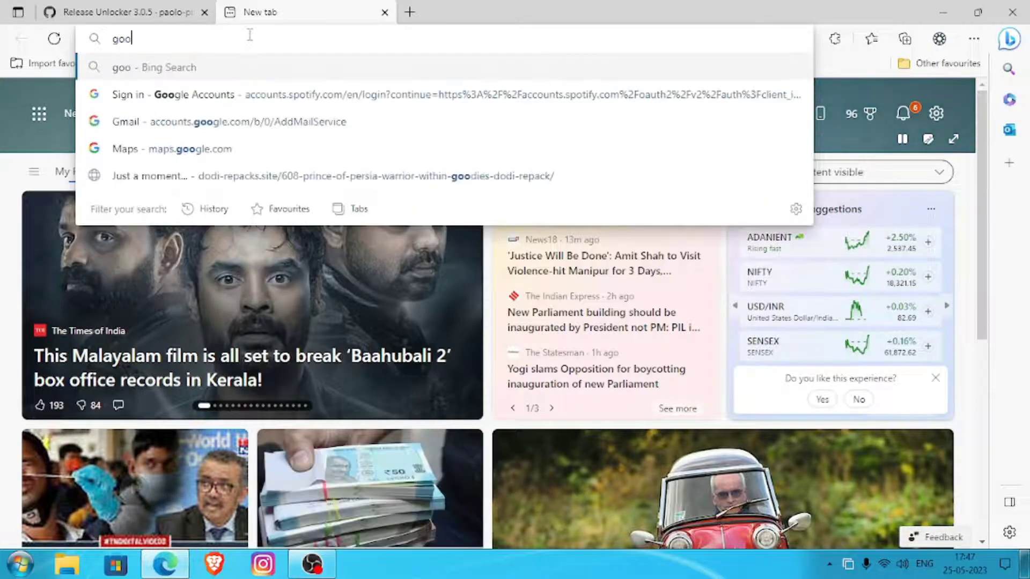
type("gle")
key("Return")
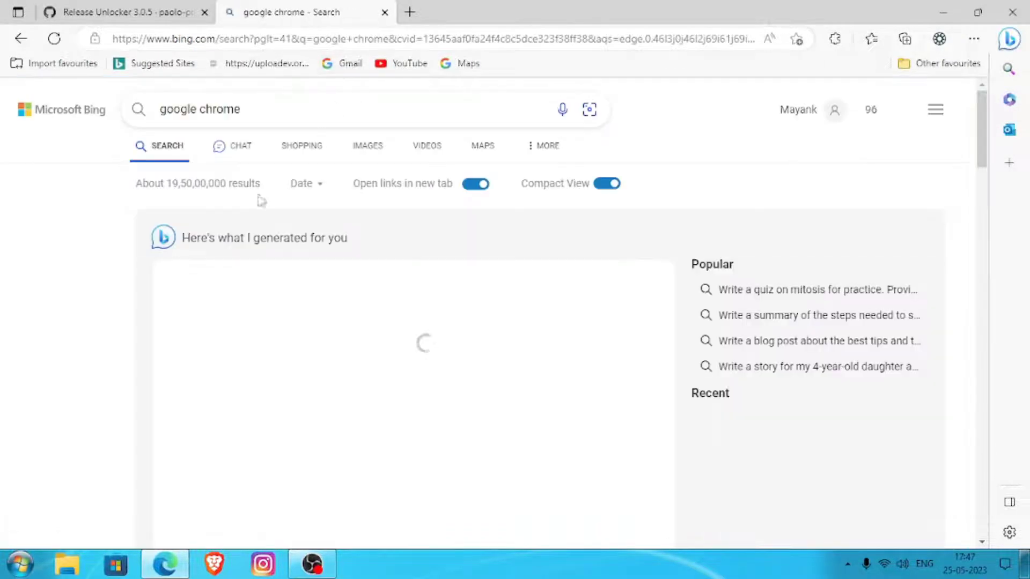
scroll(223, 292, "down", 6)
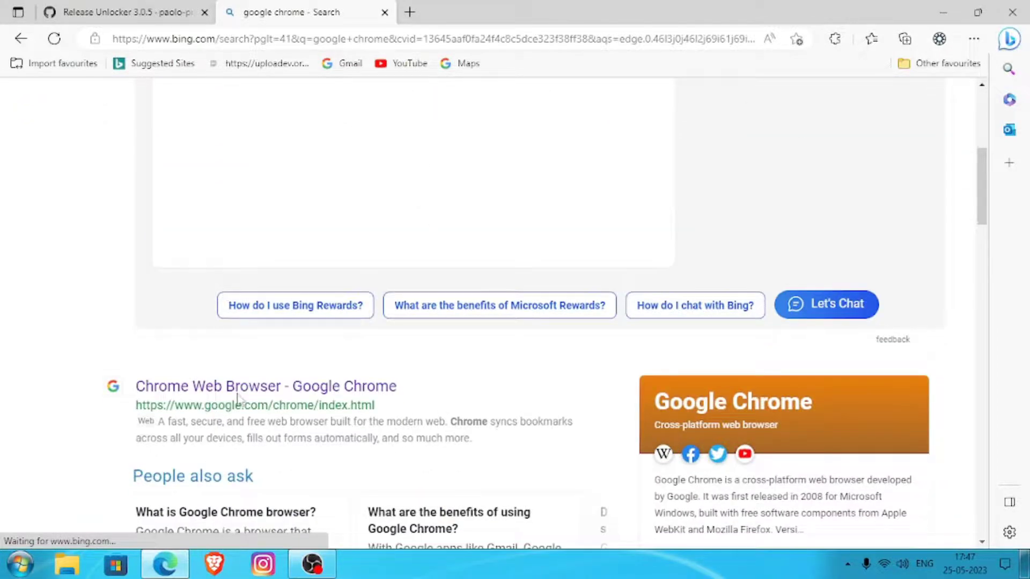
scroll(238, 399, "down", 3)
scroll(228, 461, "down", 3)
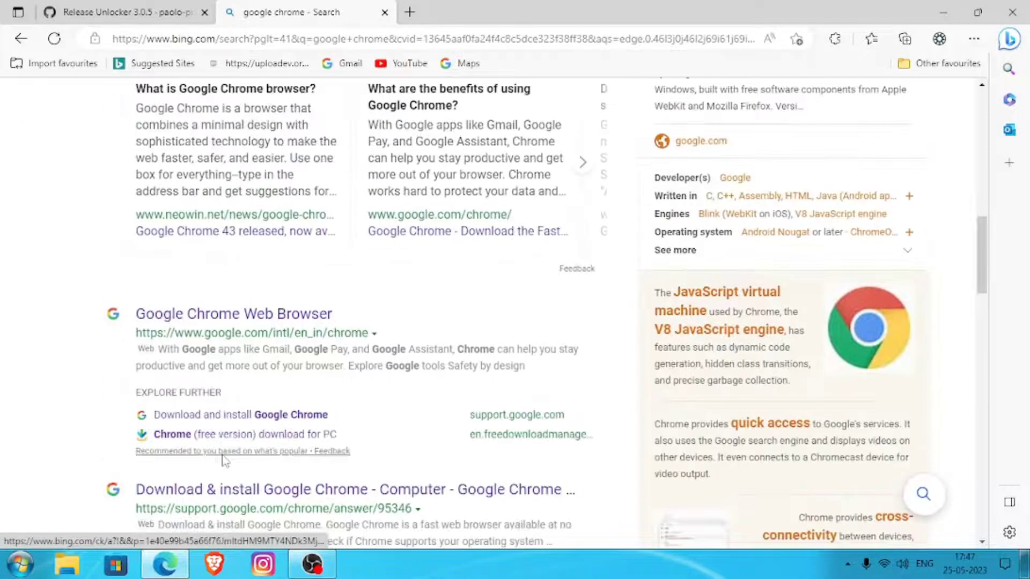
scroll(263, 134, "up", 12)
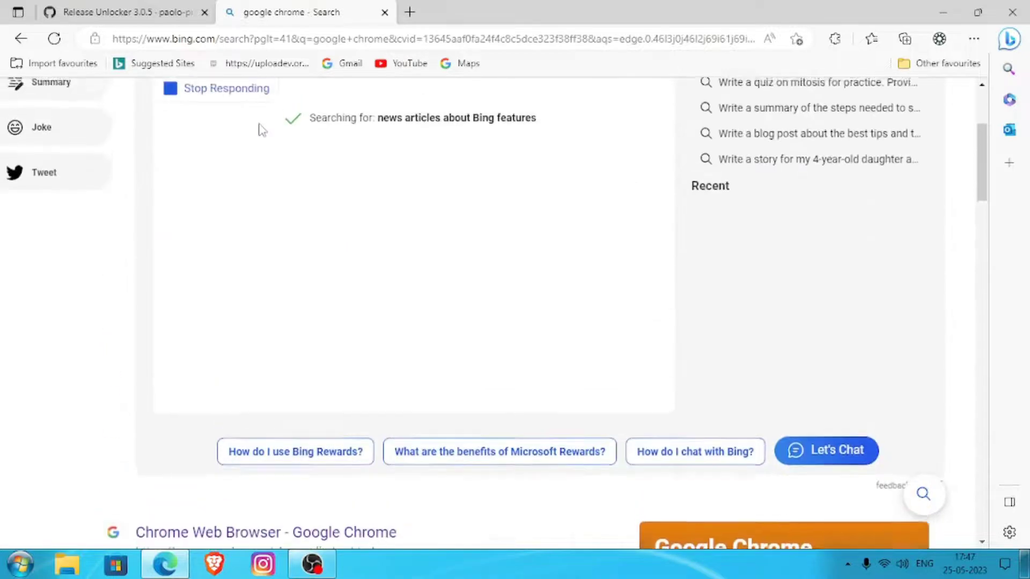
- Change the web search to google, open the Google home page from the results and close the Bing results tab
double_click(225, 108)
key("BackSpace")
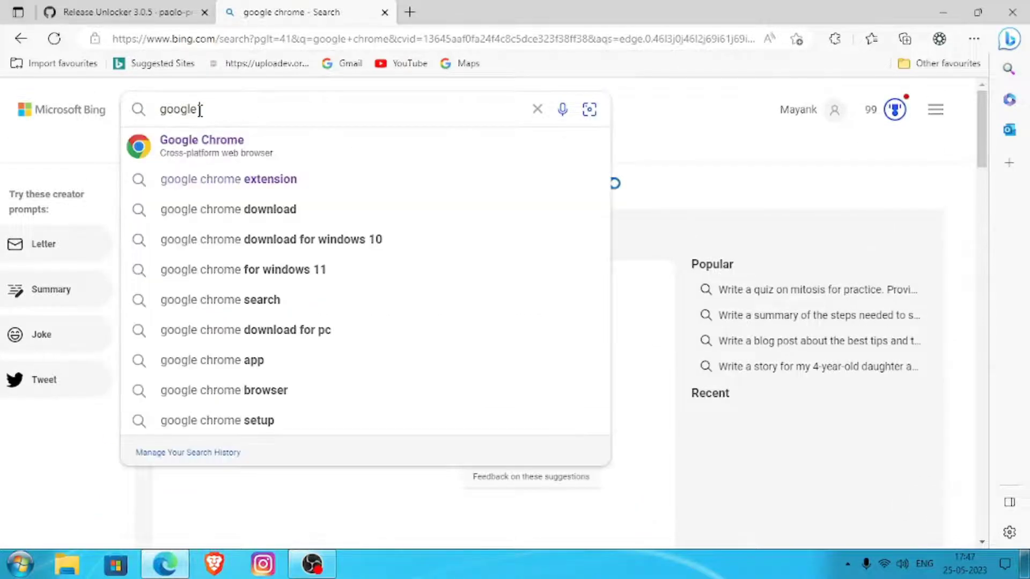
key("Return")
scroll(223, 416, "down", 5)
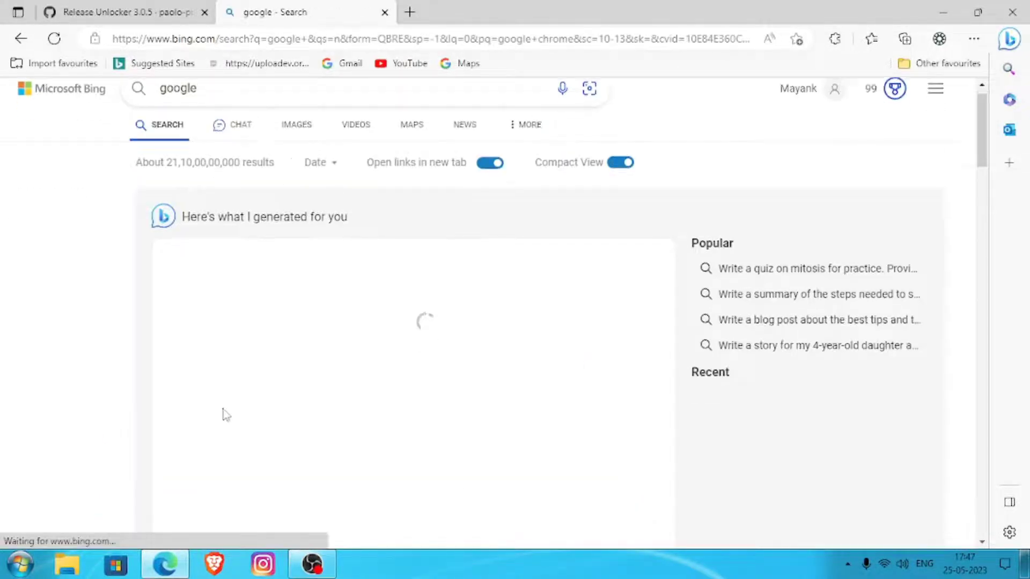
left_click(219, 403)
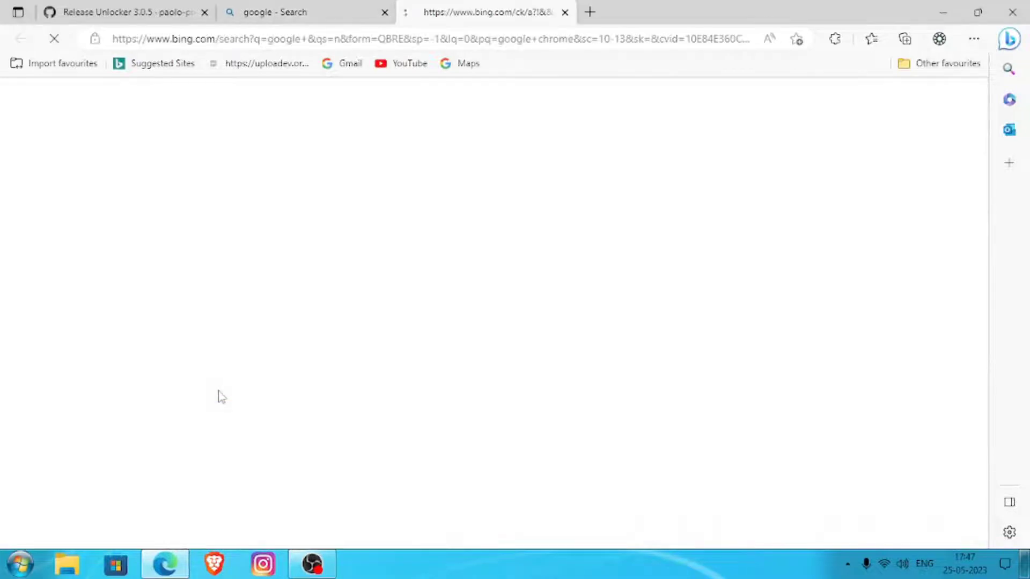
left_click(385, 11)
- Search Google for mac os iso for vmware and open the techsprobe.com macOS Catalina ISO download page
left_click(433, 233)
type("m")
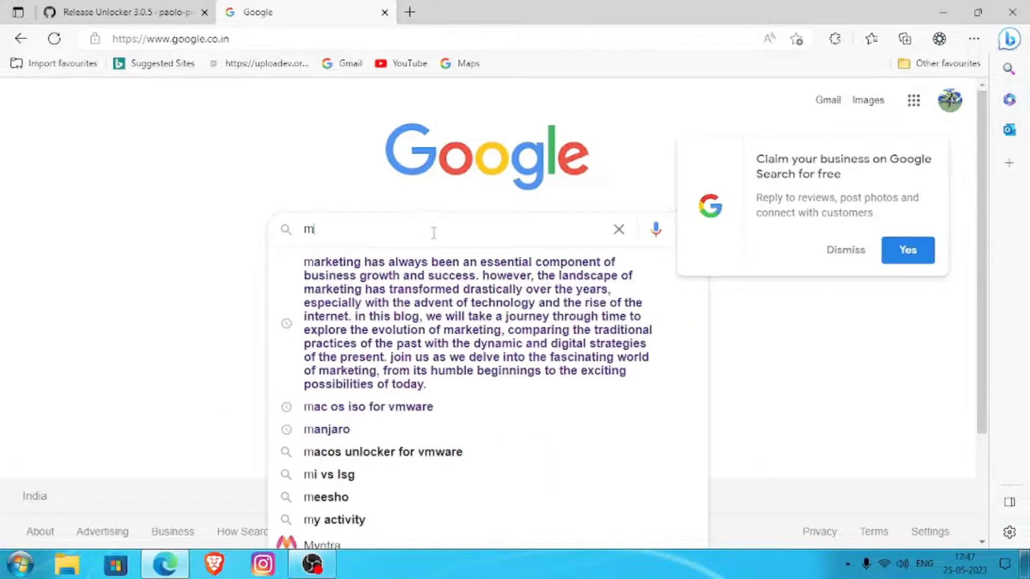
type("ac os")
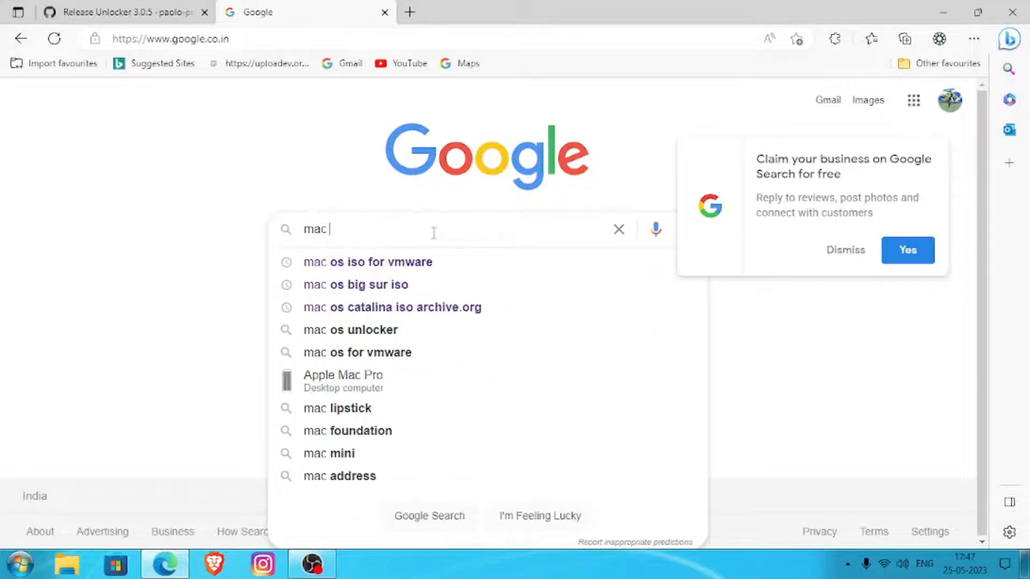
key("Down")
key("Return")
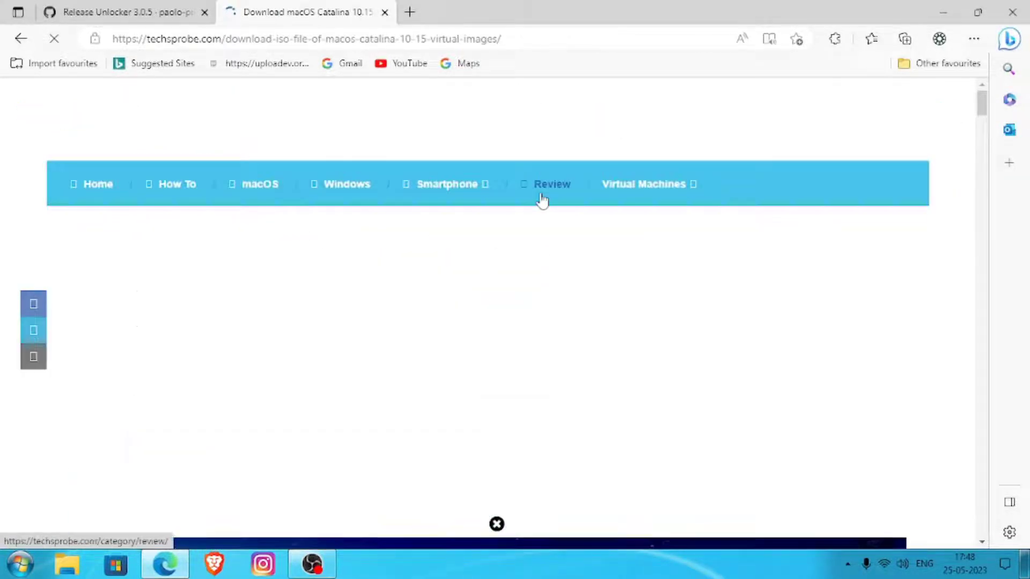
- Examine the Google Drive and MediaFire download options for the macOS Catalina 10.15.7 ISO, dismissing the banner ad, and close the browser
scroll(510, 424, "down", 5)
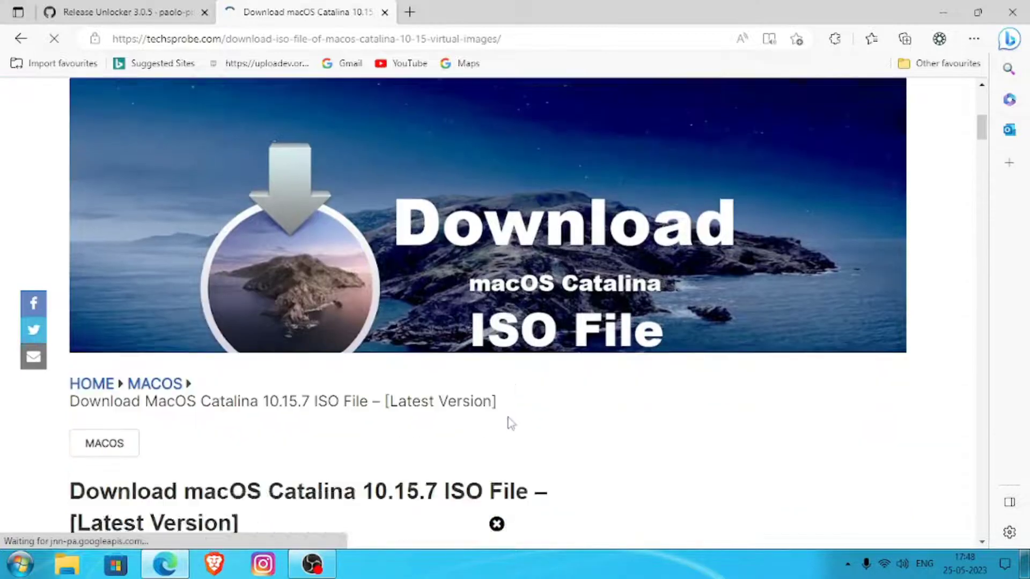
scroll(507, 417, "down", 2)
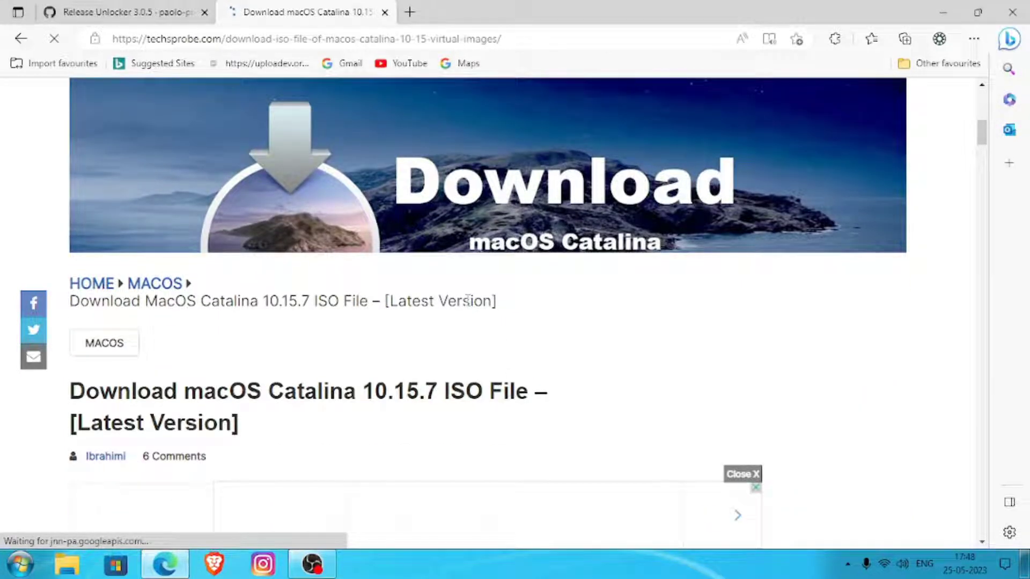
scroll(493, 417, "down", 1)
scroll(493, 417, "down", 3)
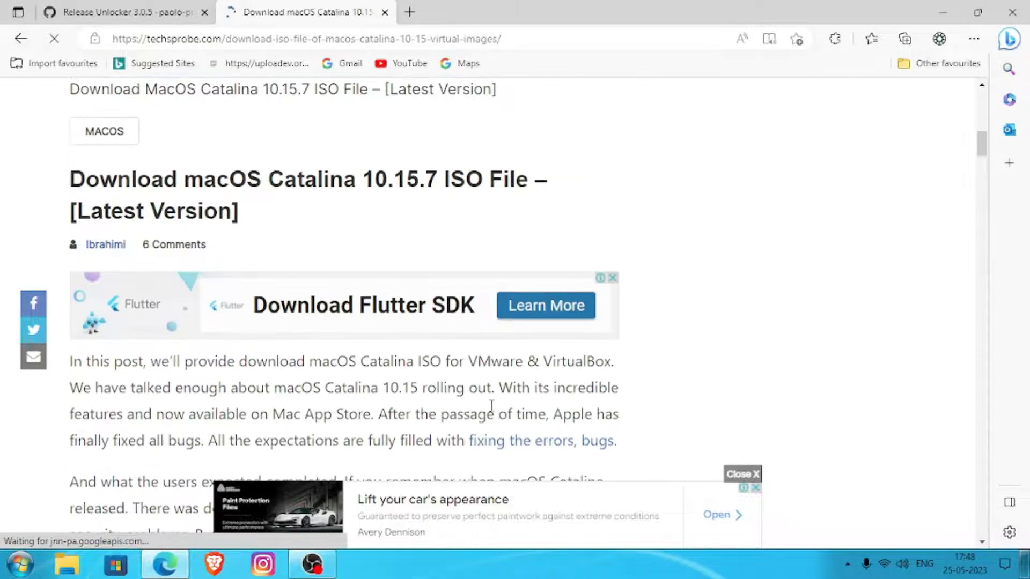
scroll(491, 406, "down", 10)
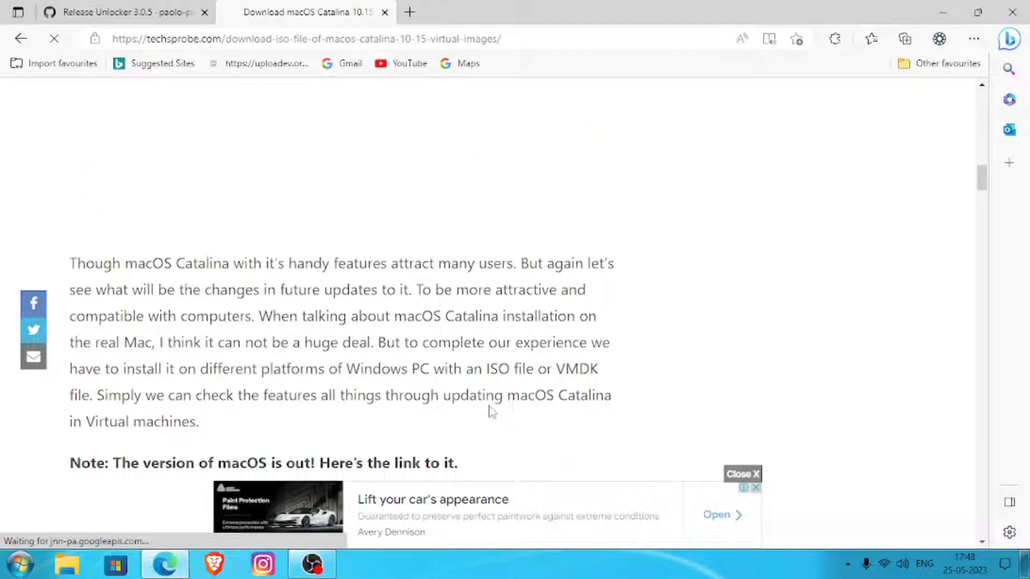
scroll(491, 413, "down", 4)
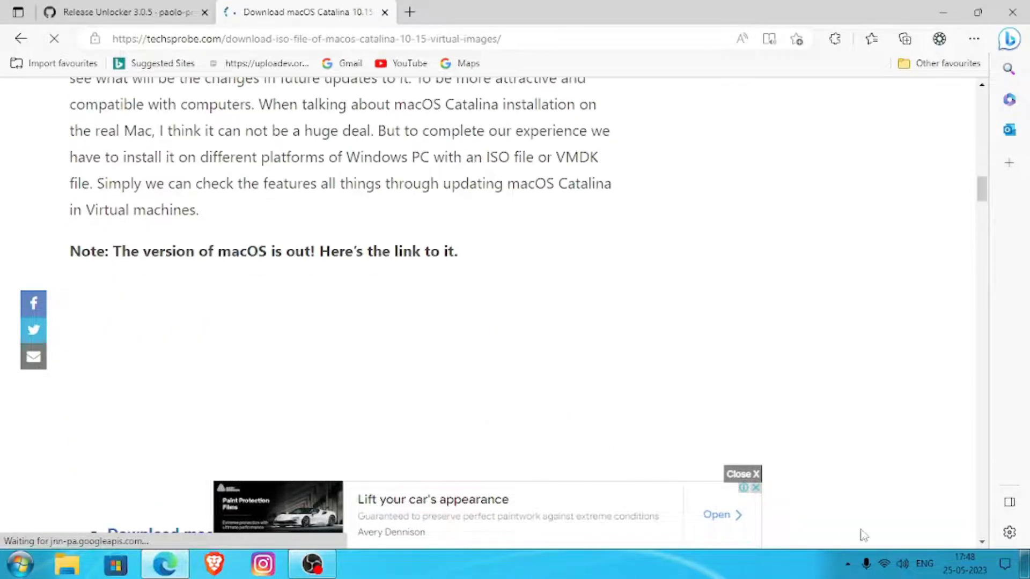
left_click(743, 473)
scroll(532, 467, "down", 5)
scroll(533, 466, "down", 12)
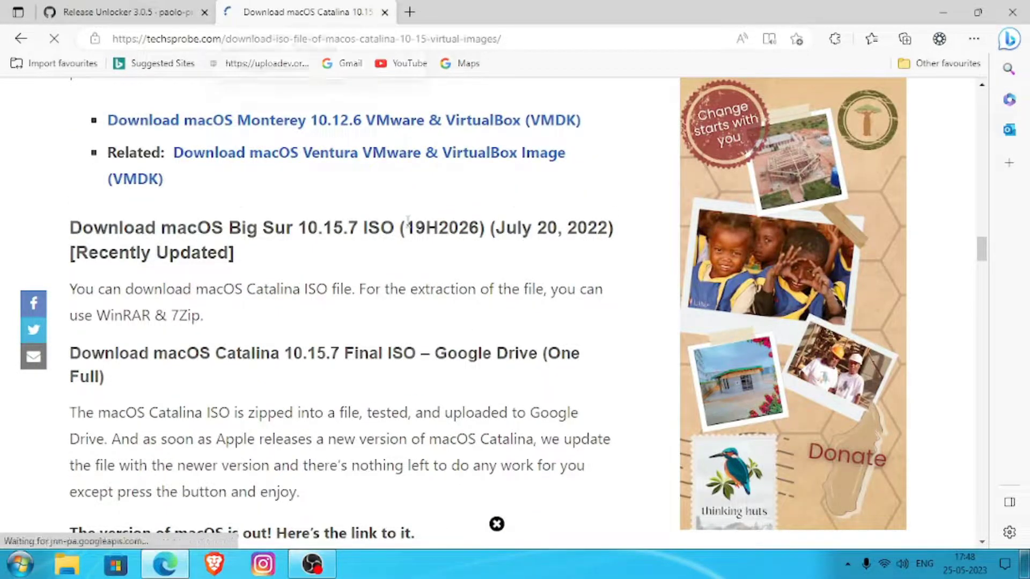
scroll(408, 221, "down", 7)
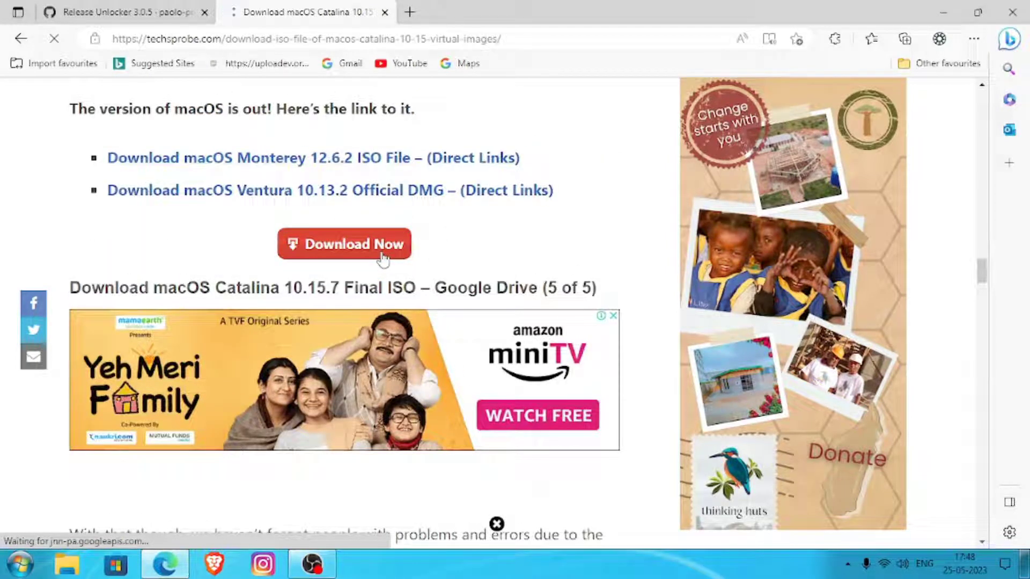
scroll(382, 259, "down", 7)
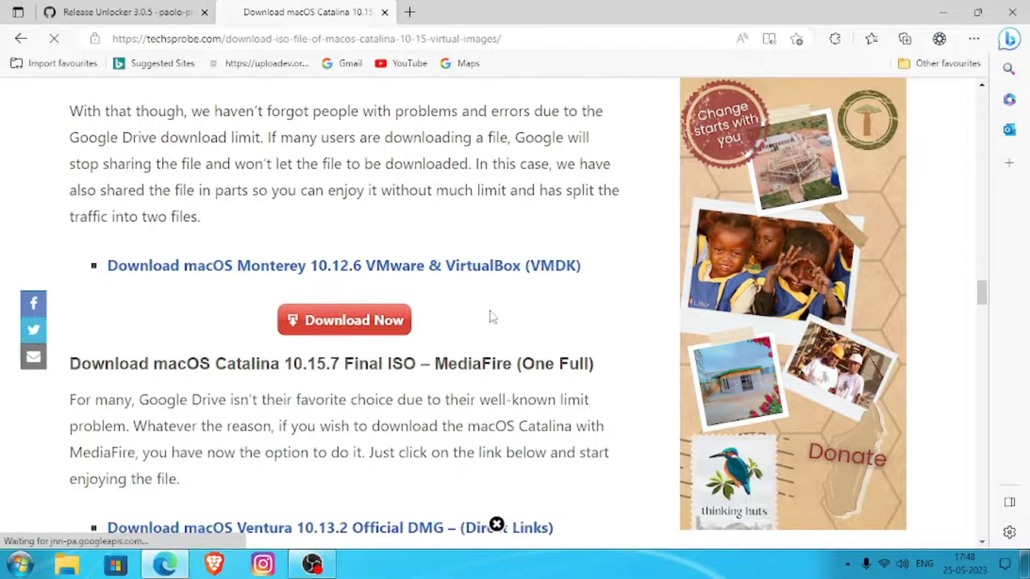
scroll(470, 312, "down", 3)
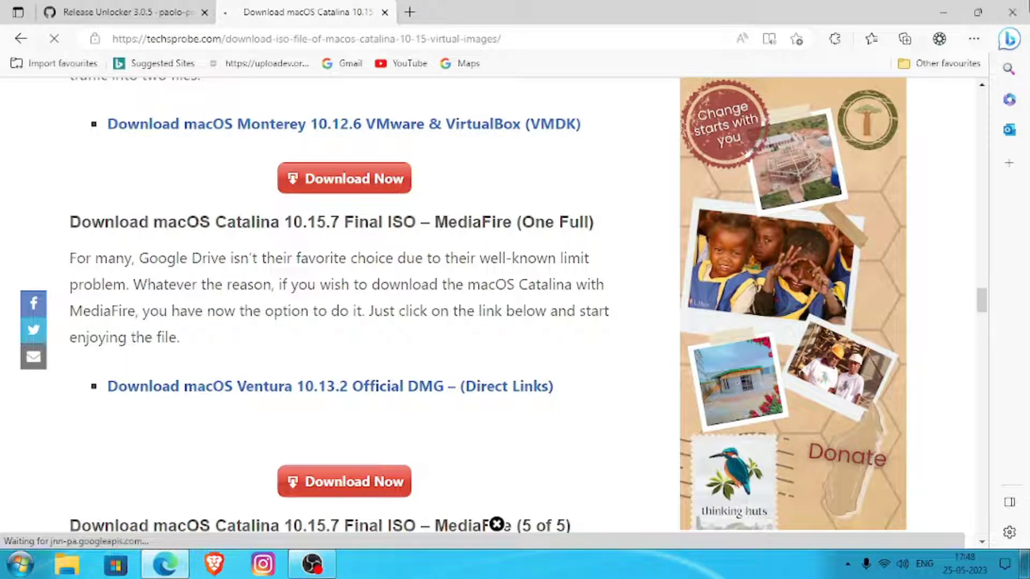
left_click(1021, 17)
- Open VMware Workstation and start a custom new virtual machine with Workstation 17.x hardware compatibility
double_click(104, 32)
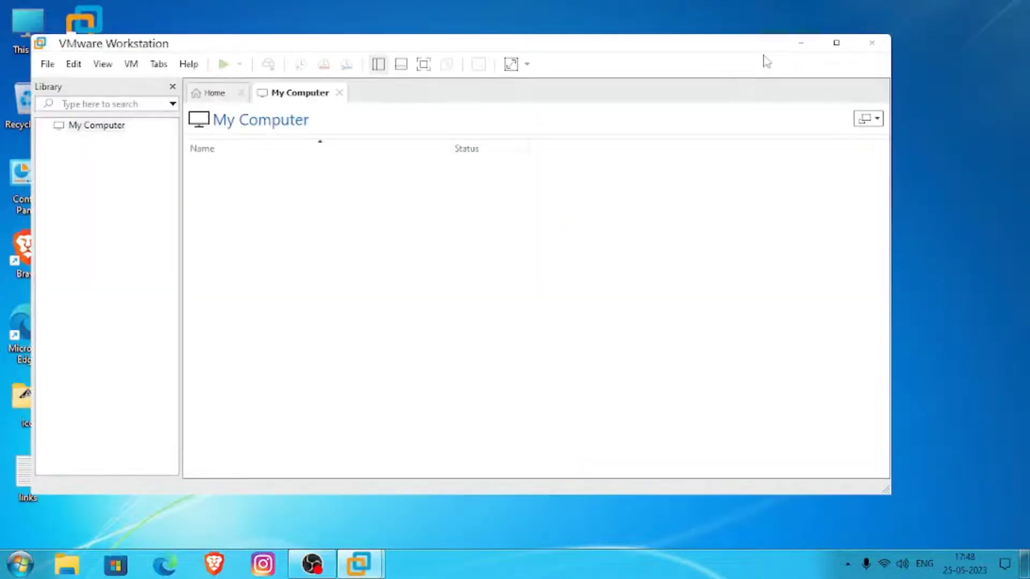
left_click(47, 64)
left_click(71, 85)
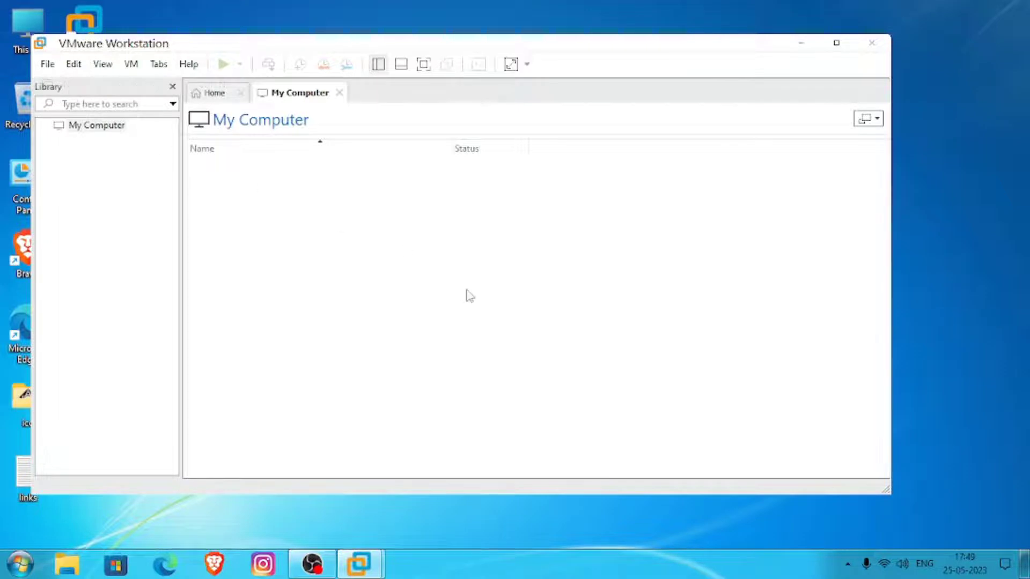
left_click(534, 417)
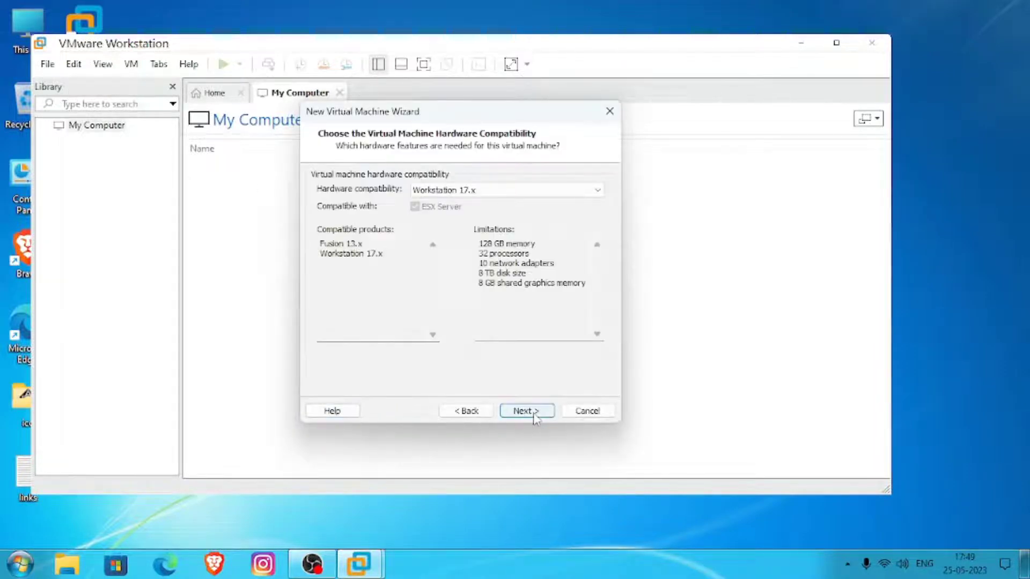
left_click(525, 412)
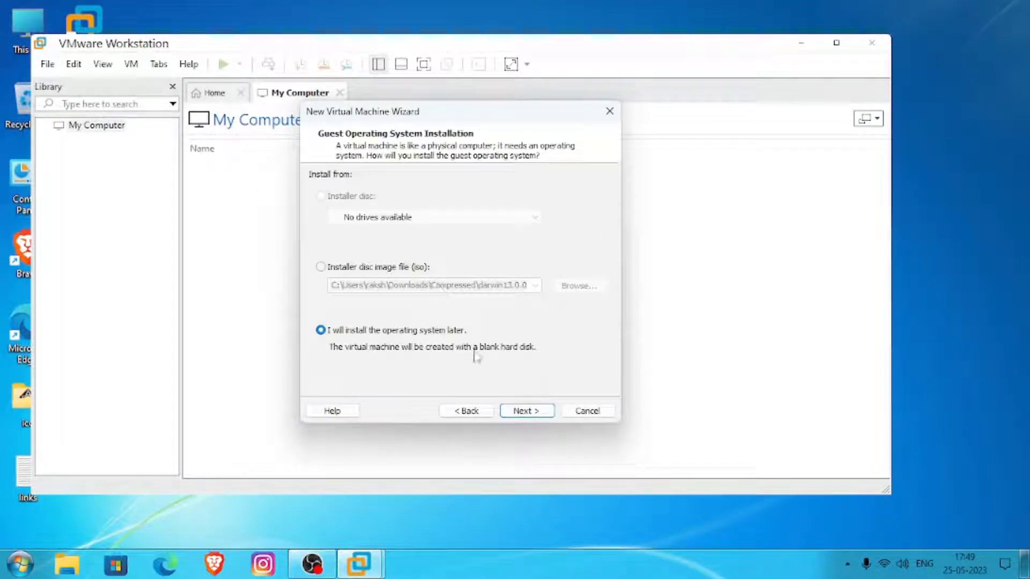
- Use the ISO in the macOS Catalina 10.15.7 by Techsprobe folder as the installer disc image and continue to guest system selection
left_click(403, 268)
left_click(574, 287)
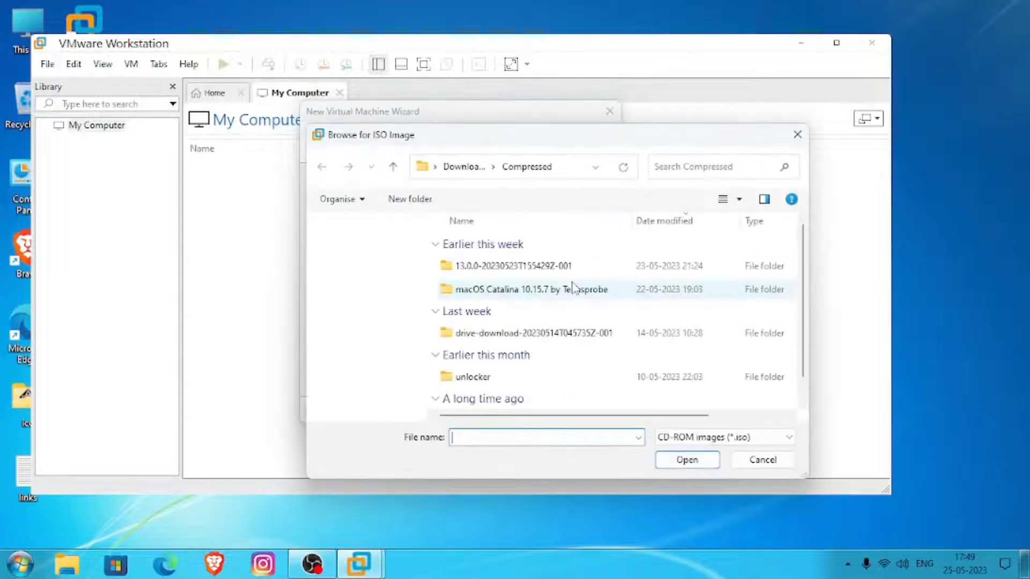
double_click(488, 293)
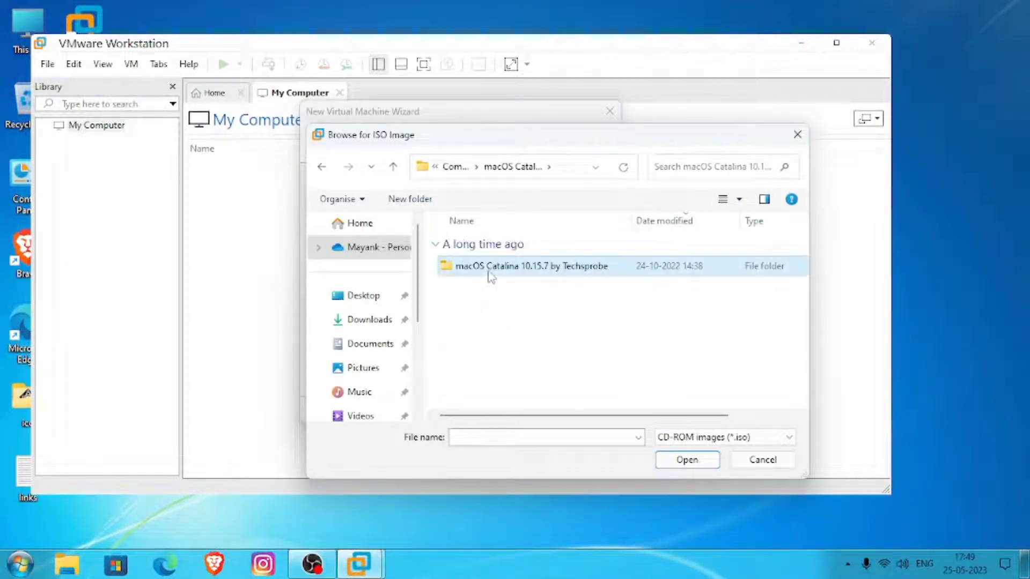
left_click(487, 268)
left_click(681, 459)
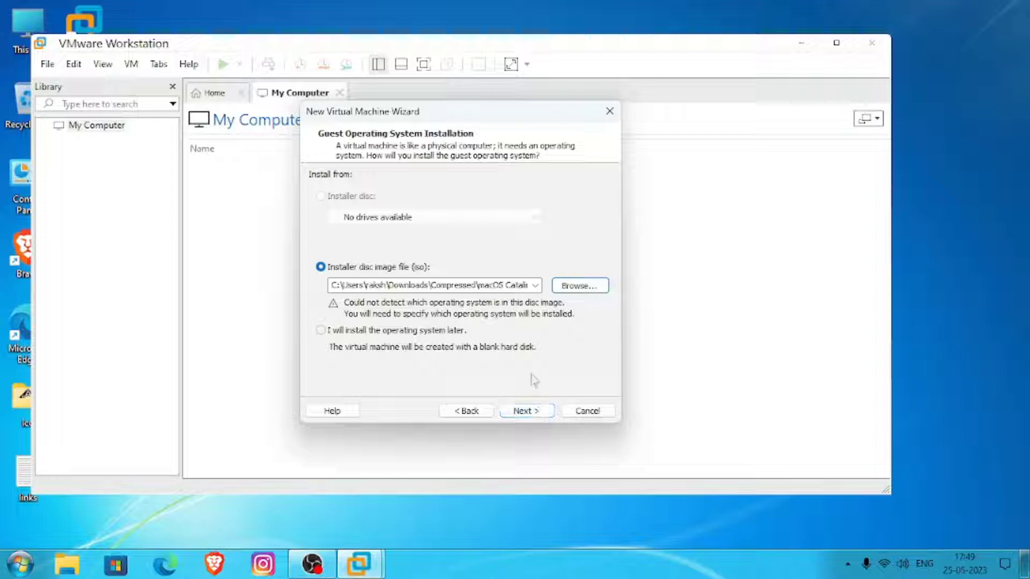
left_click(543, 413)
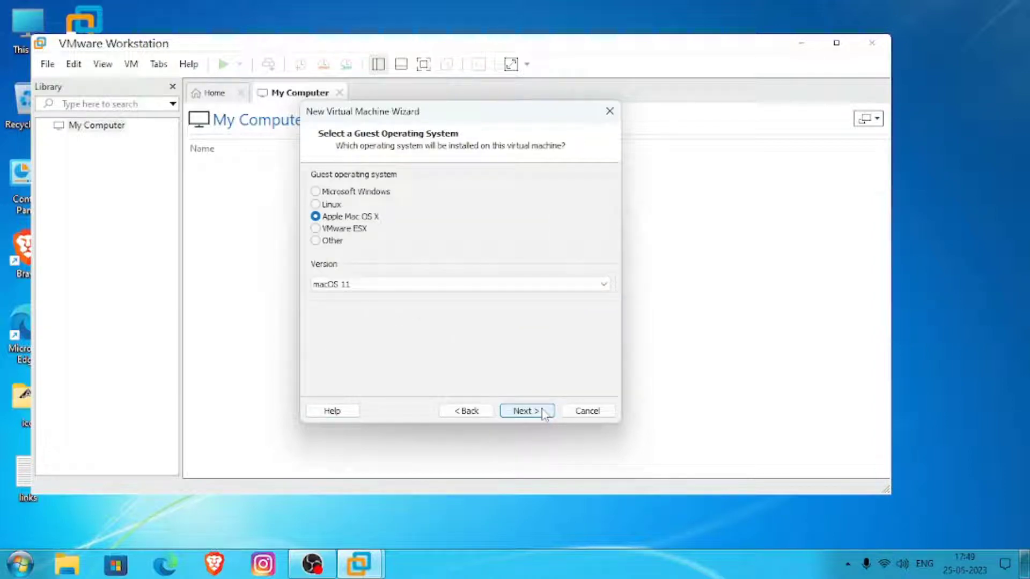
- Keep Apple Mac OS X with version macOS 11 as the guest system and name the virtual machine macOS
left_click(602, 285)
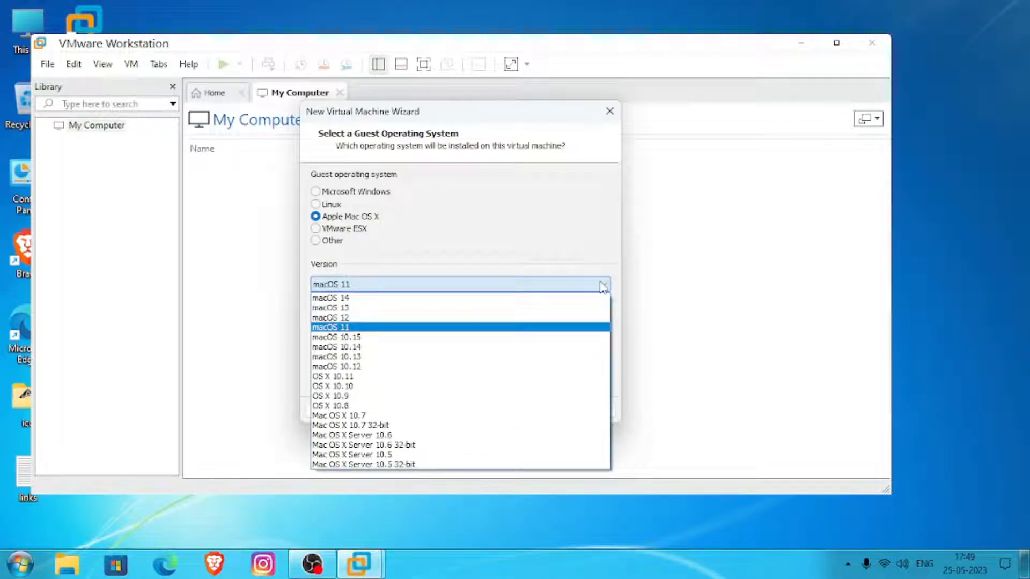
left_click(602, 285)
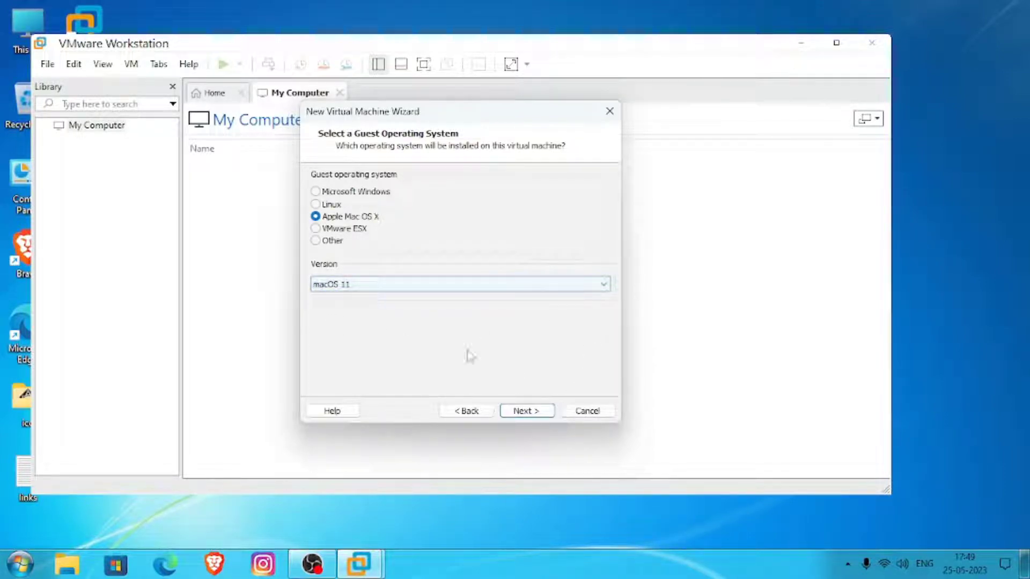
left_click(524, 411)
left_click(381, 197)
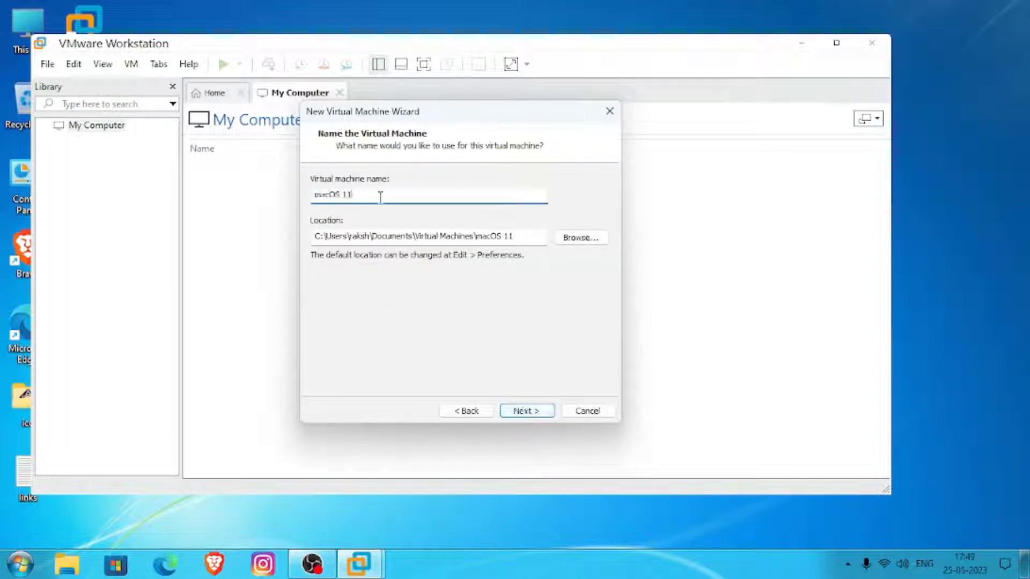
left_click(524, 411)
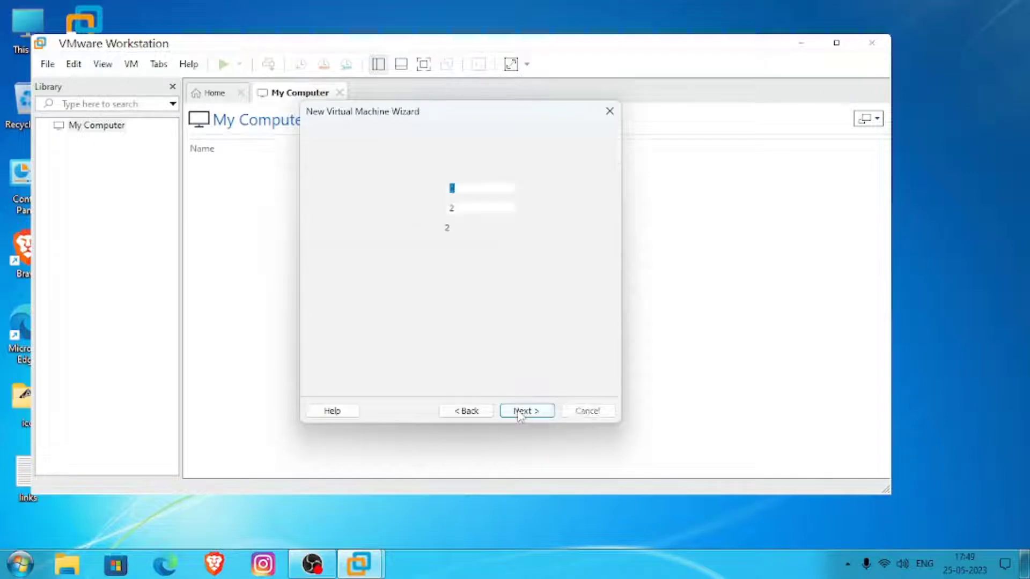
- Configure the virtual machine with 1 processor and 4 cores per processor
left_click(525, 189)
left_click(517, 213)
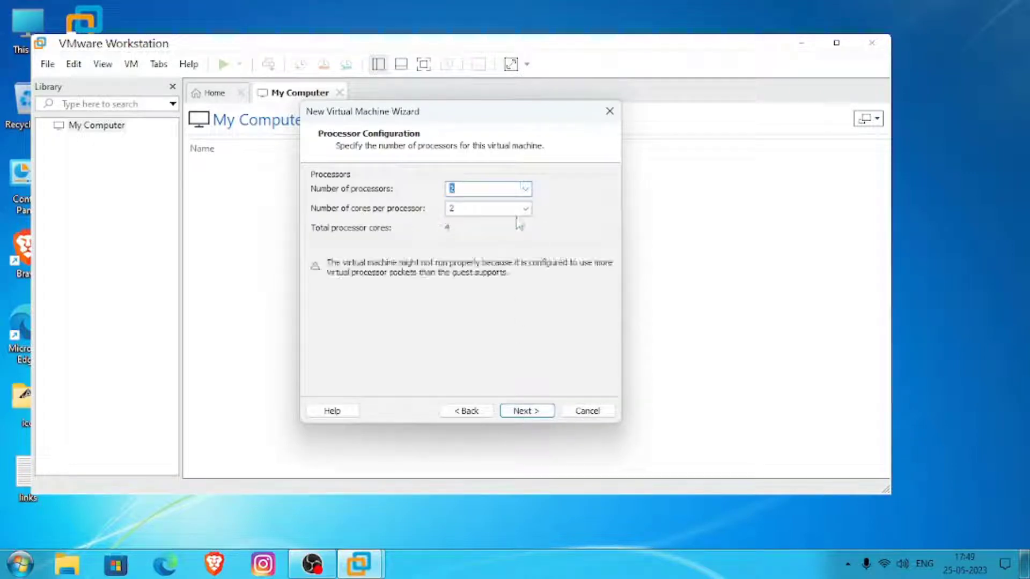
left_click(525, 189)
left_click(524, 204)
left_click(525, 208)
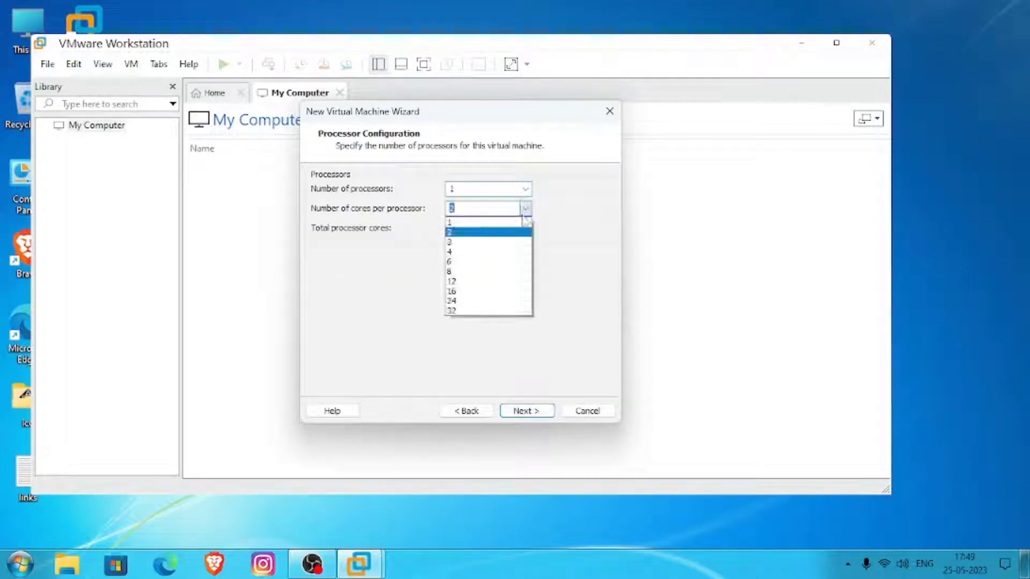
left_click(523, 252)
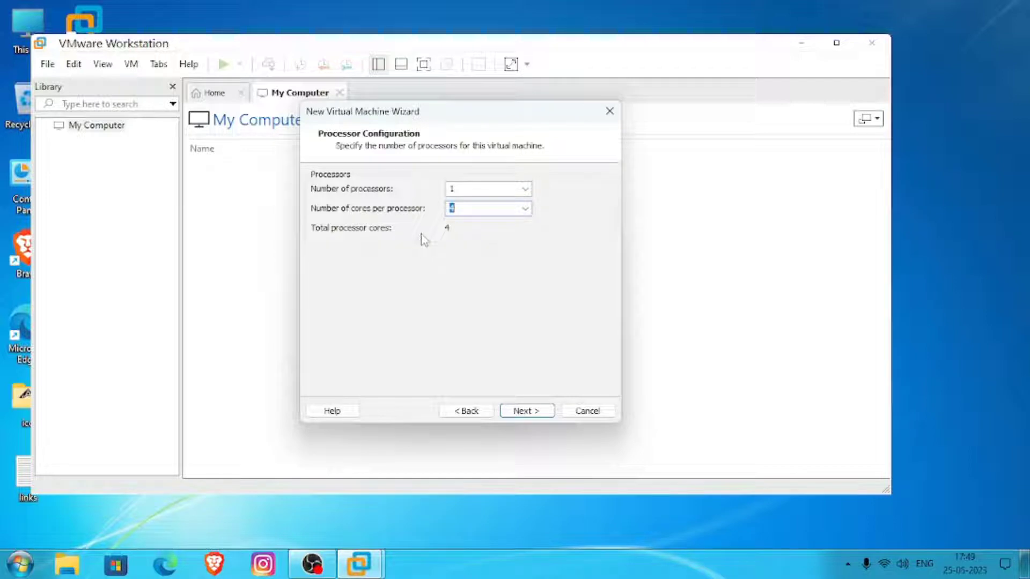
left_click(526, 410)
left_click(527, 411)
left_click(465, 411)
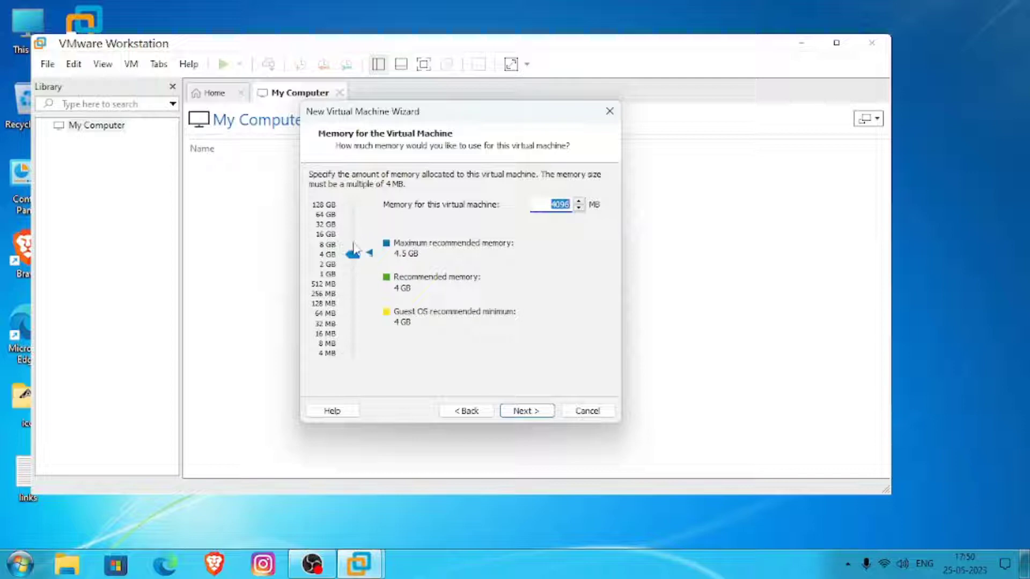
- Accept 4096 MB of memory, the LSI Logic controller and the SATA disk type, continuing to the disk capacity settings
left_click(521, 412)
left_click(522, 412)
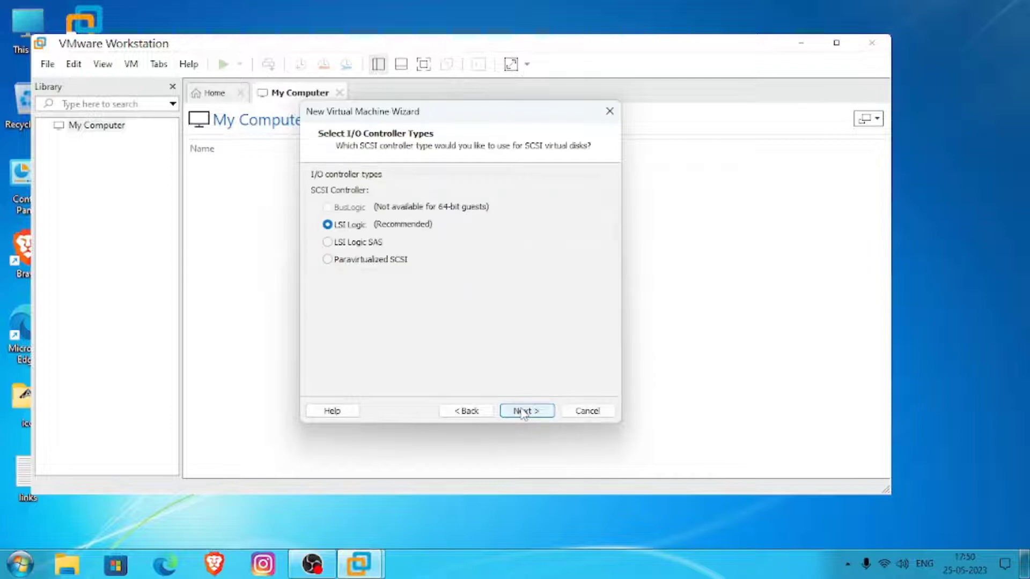
left_click(522, 412)
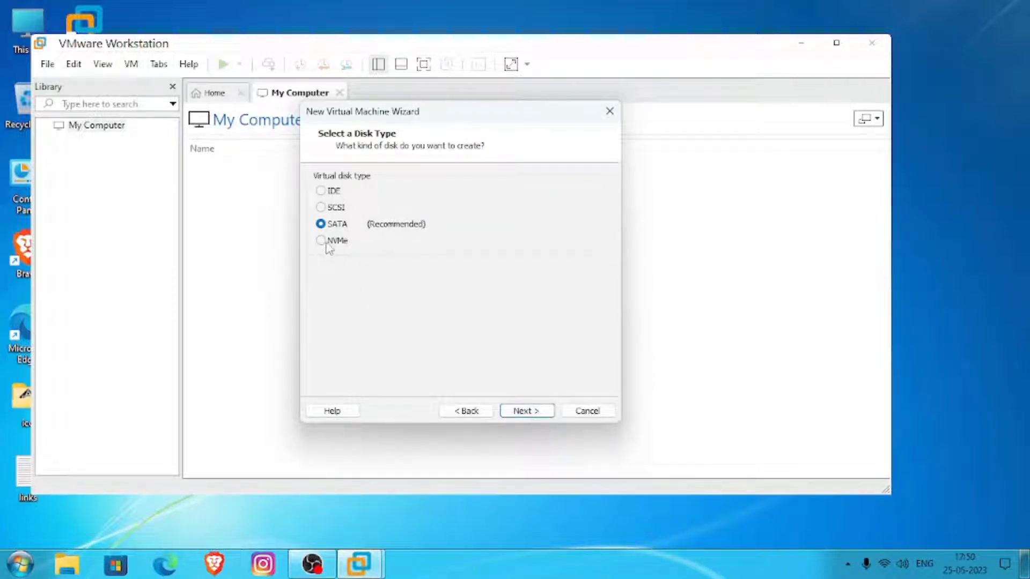
left_click(522, 412)
left_click(520, 413)
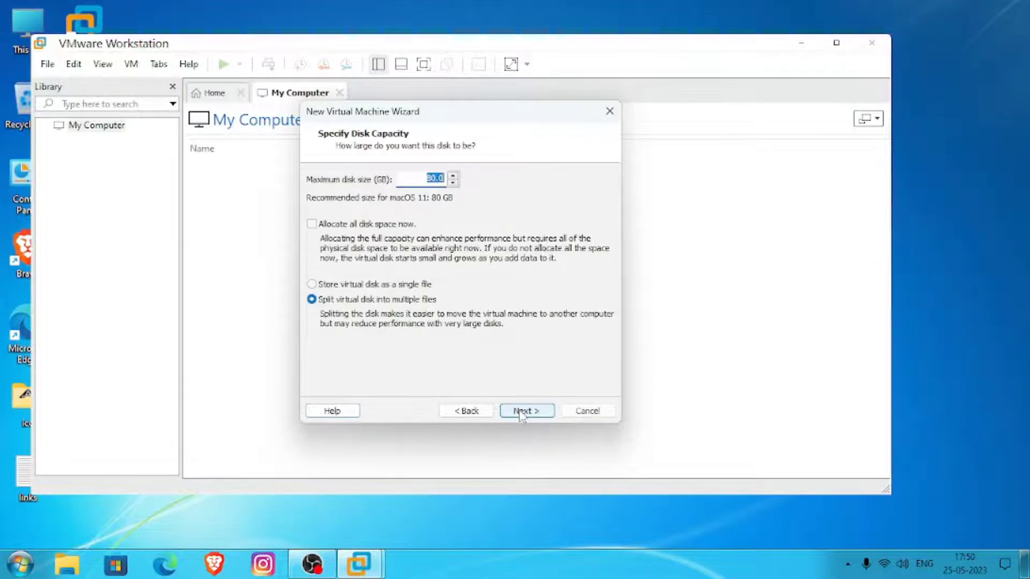
- Set a 380 GB virtual disk stored as a single file named macOS.vmdk and finish creating the virtual machine
left_click(343, 284)
left_click(426, 180)
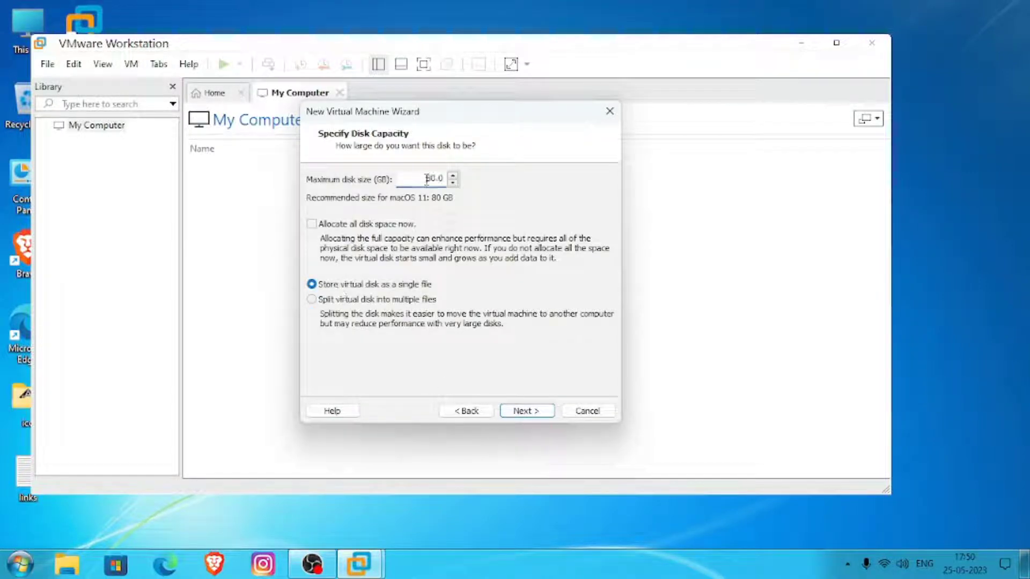
type("2")
left_click(537, 412)
left_click(536, 412)
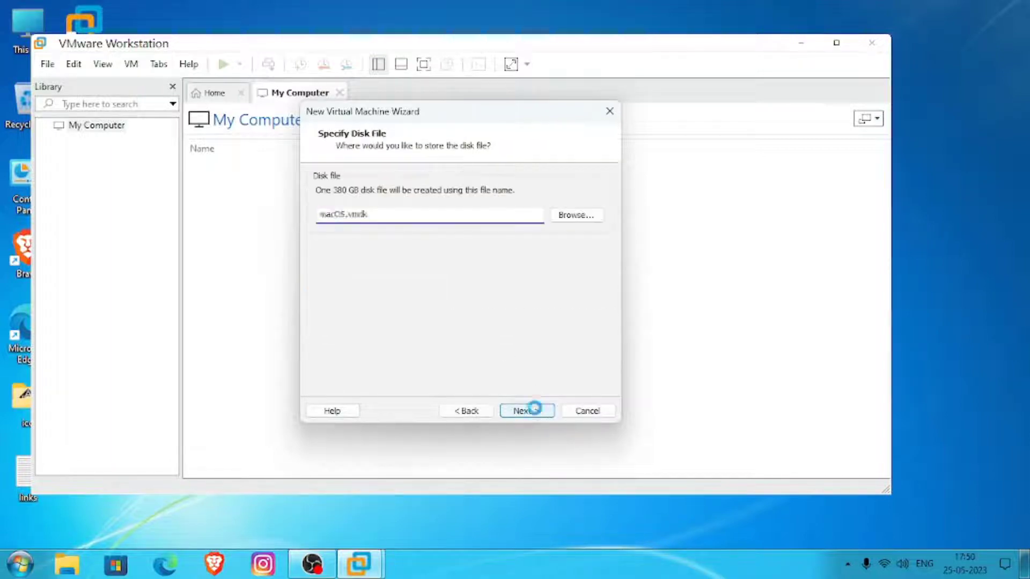
left_click(536, 412)
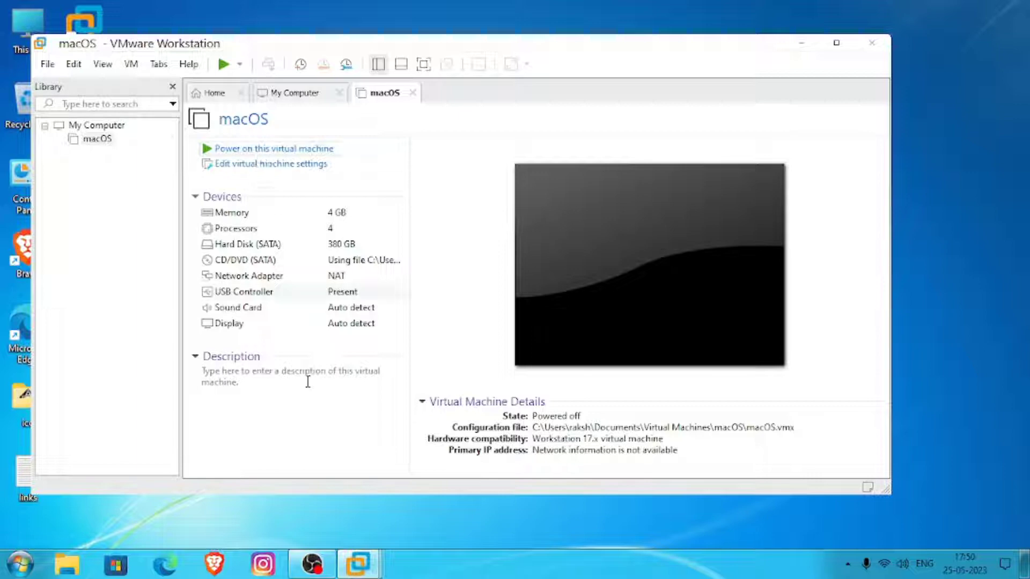
- Close the My Computer and Home views and power on the macOS virtual machine
mouse_move(358, 563)
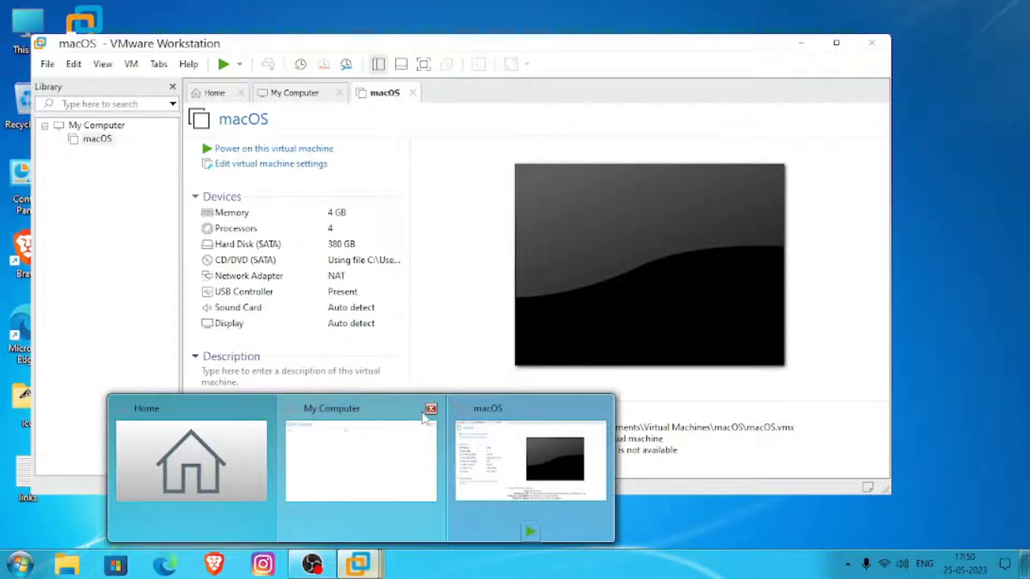
left_click(430, 407)
left_click(346, 408)
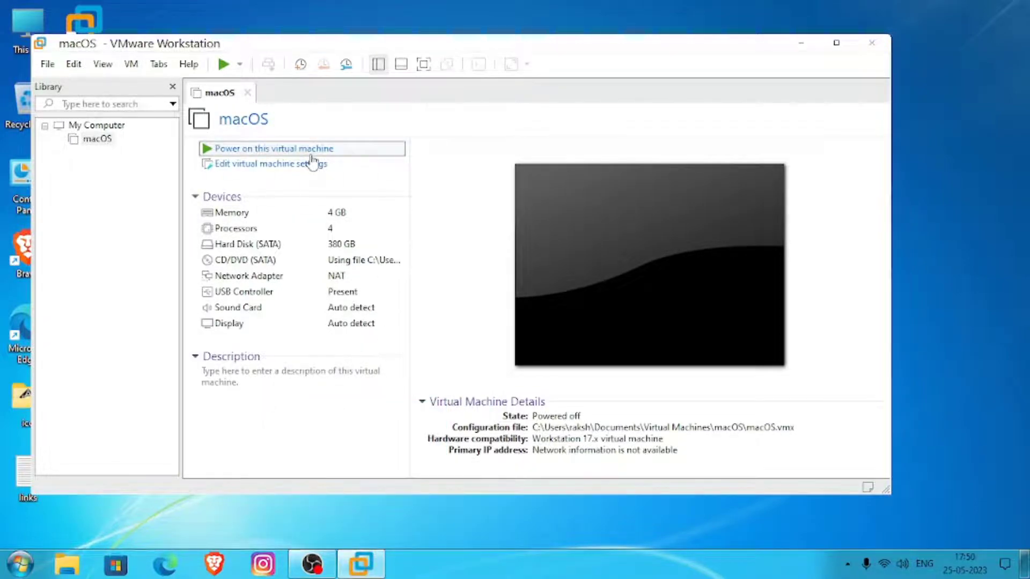
left_click(604, 182)
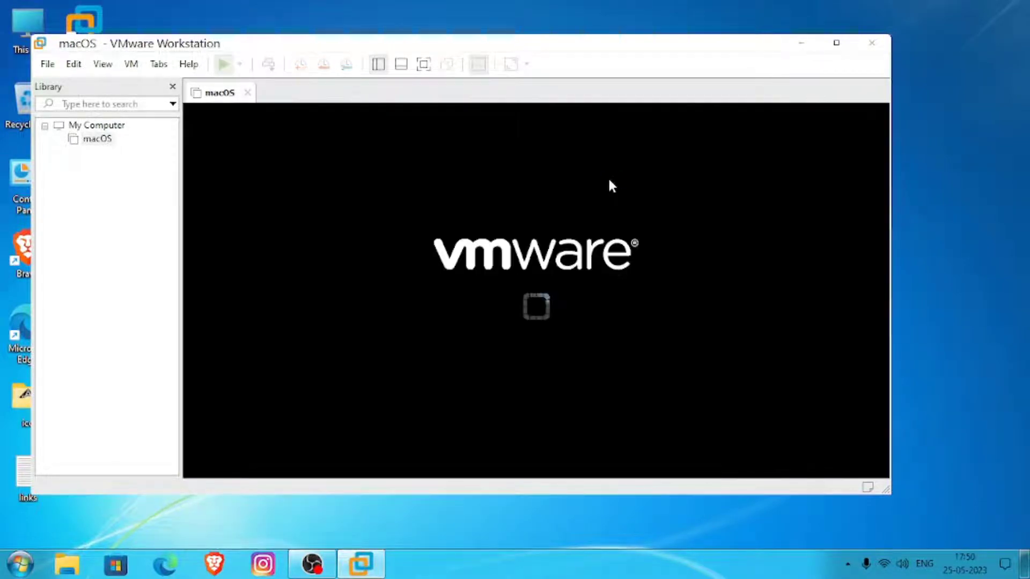
left_click(424, 64)
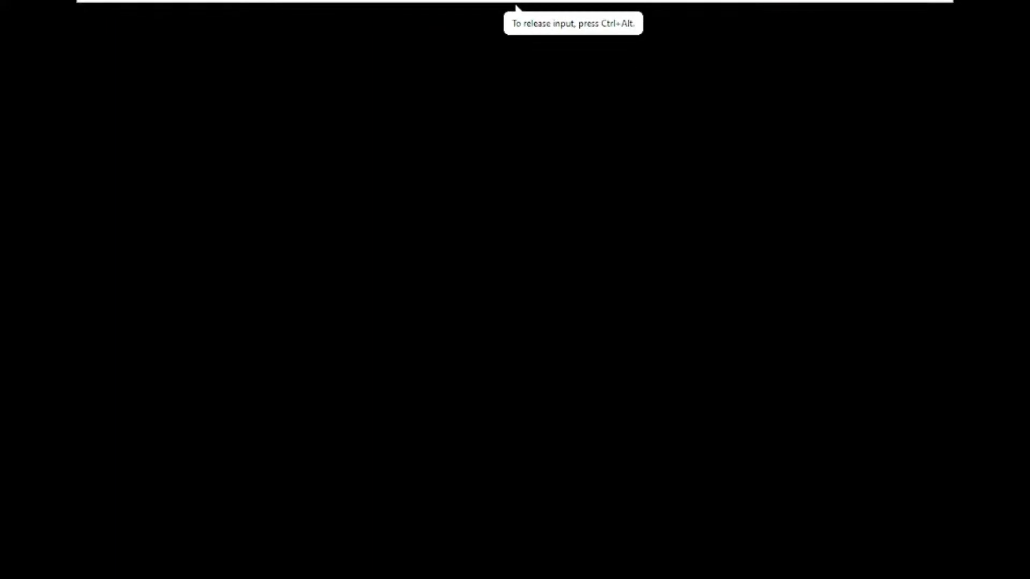
key("ctrl+alt")
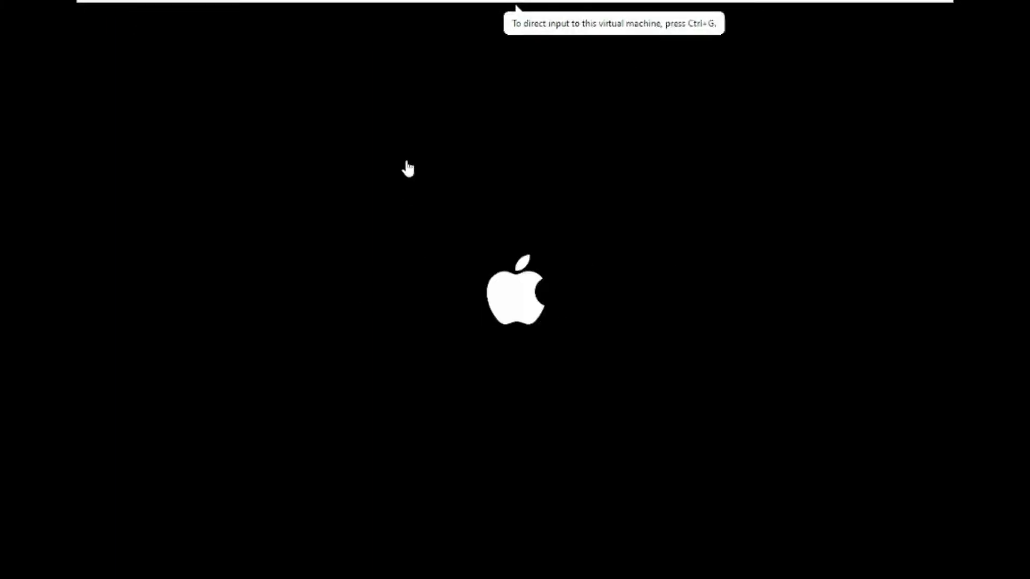
left_click(509, 10)
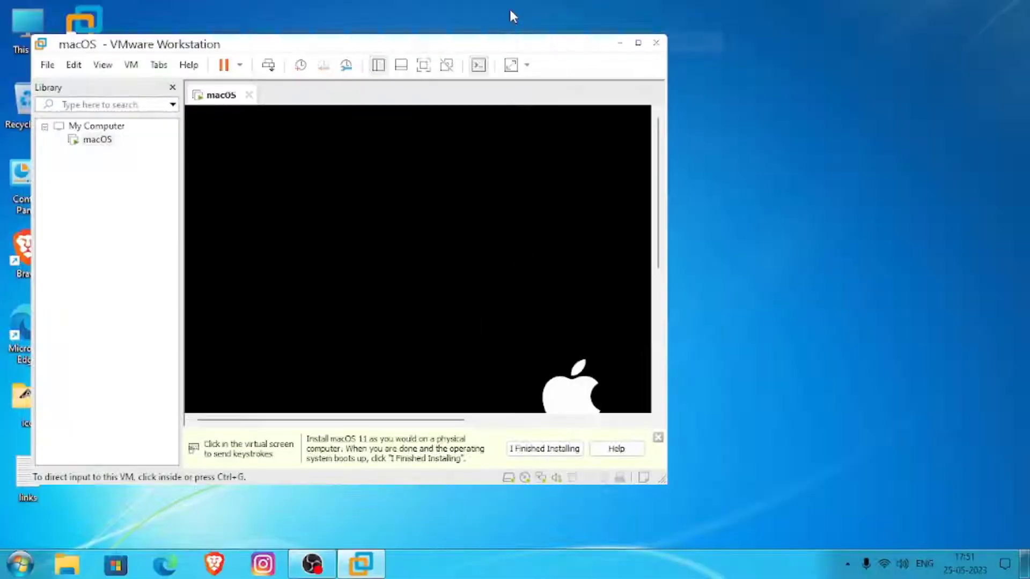
- Maximize the VMware window, dismiss the installation hint and postpone the VMware Tools reminder
left_click(641, 45)
left_click(1020, 501)
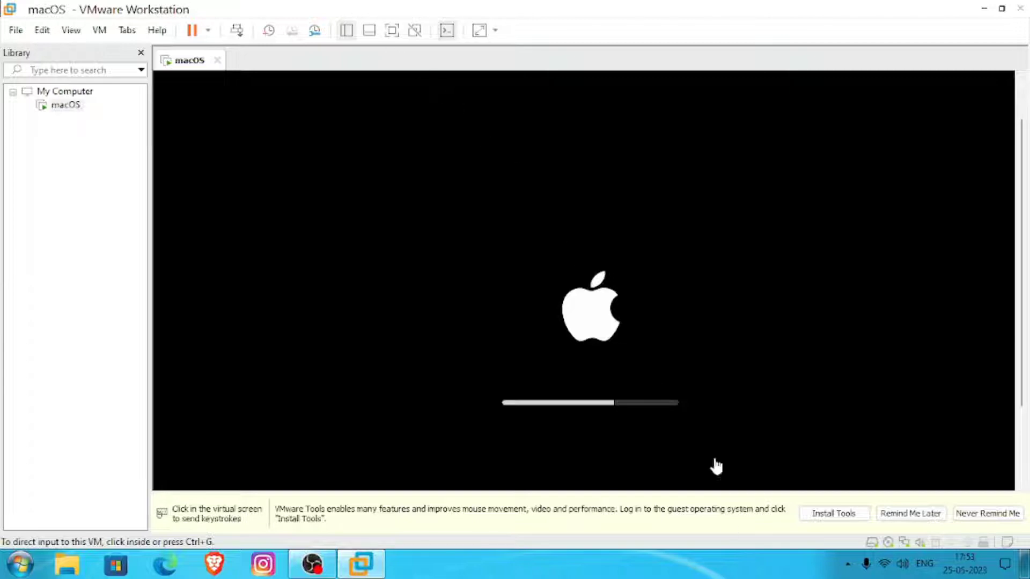
left_click(931, 514)
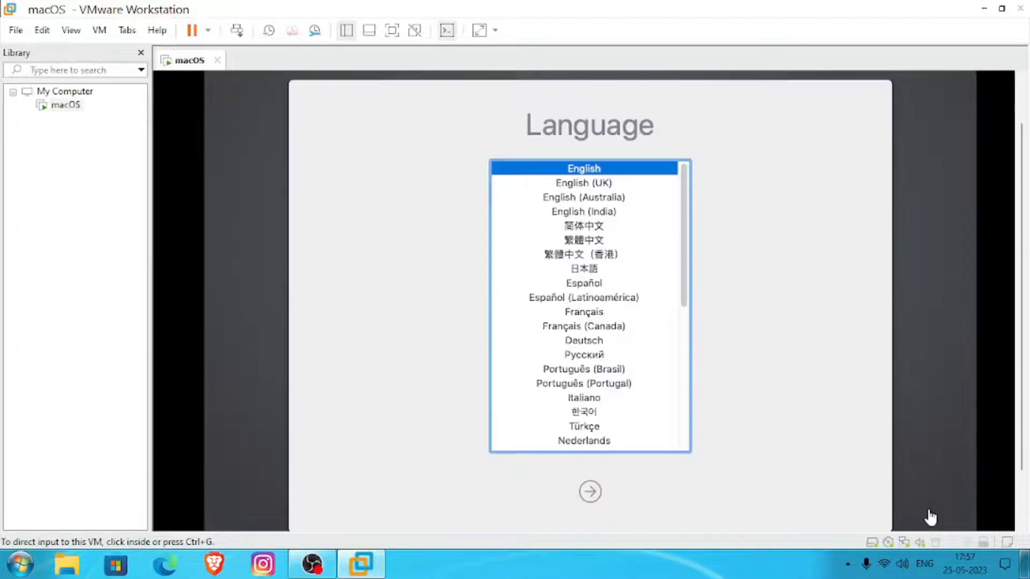
- Show the virtual machine in full screen and confirm English as the macOS installer language
left_click(600, 491)
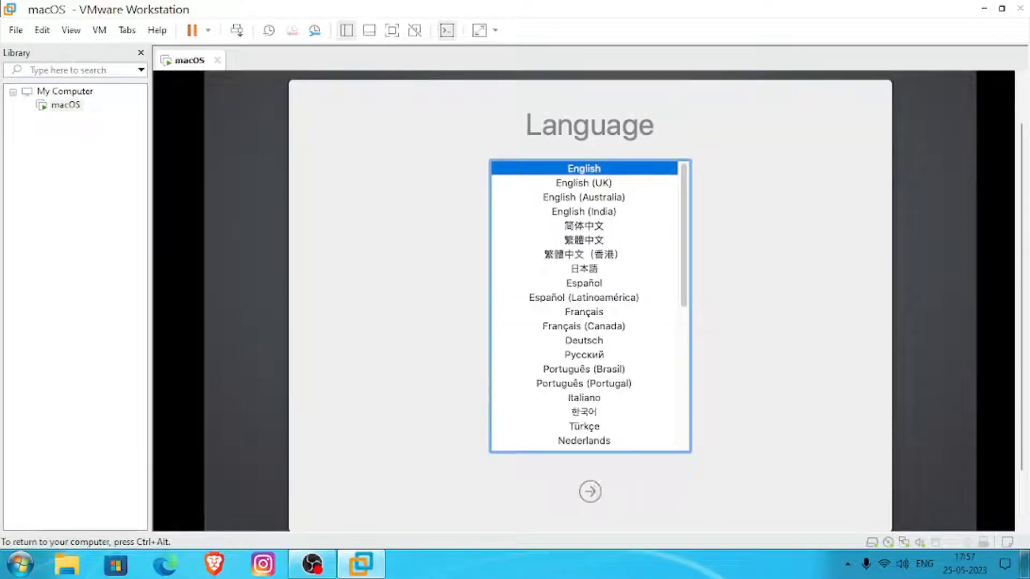
left_click(591, 491)
key("ctrl+alt")
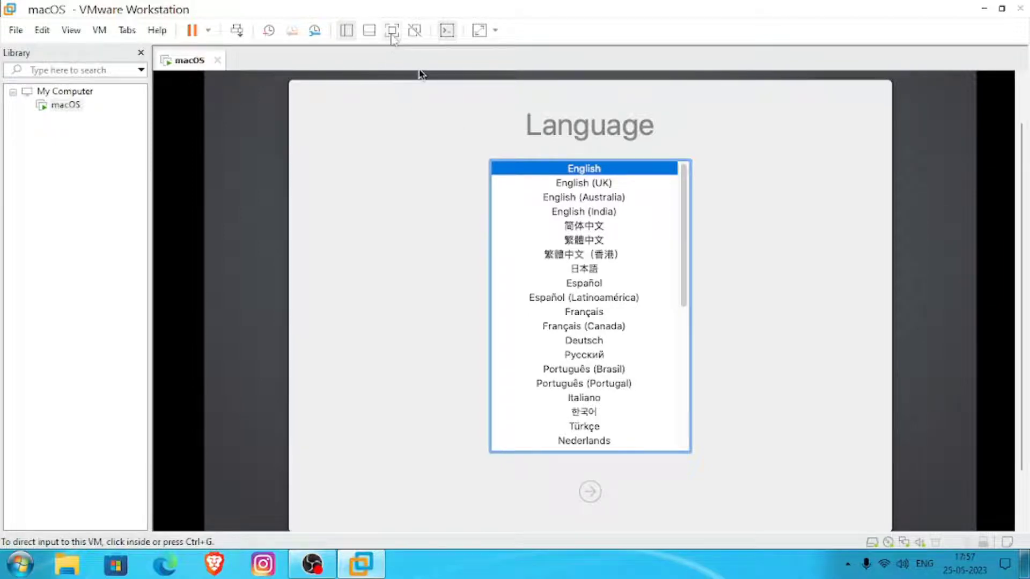
left_click(392, 31)
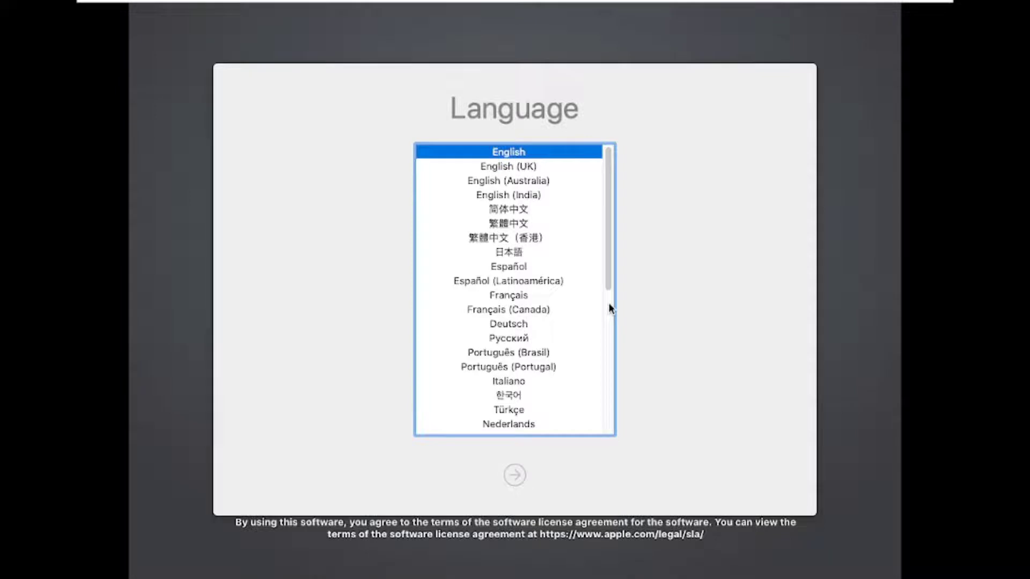
key("Return")
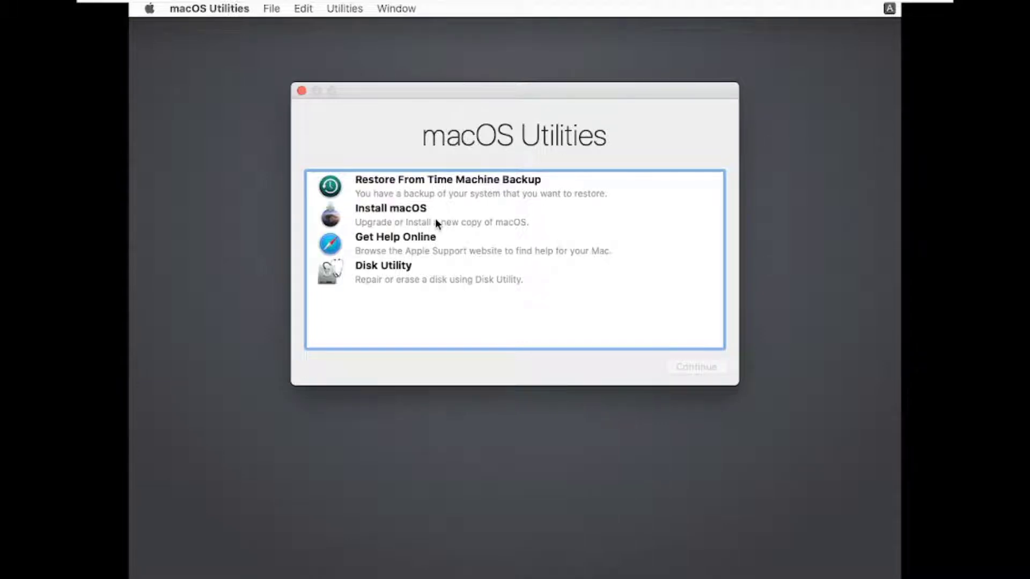
- Open Disk Utility from macOS Utilities and move its window higher on the screen
left_click(404, 269)
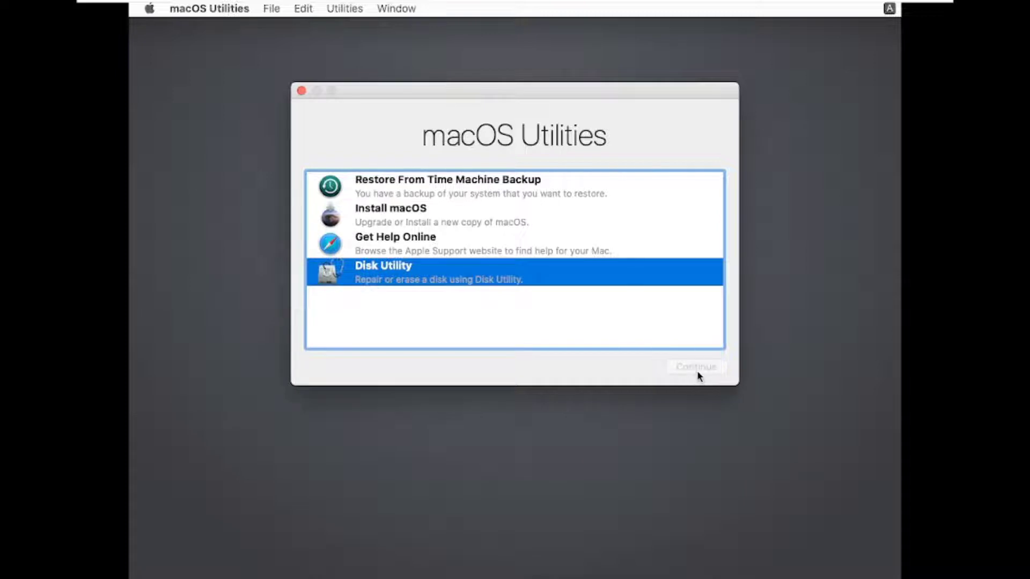
left_click(697, 369)
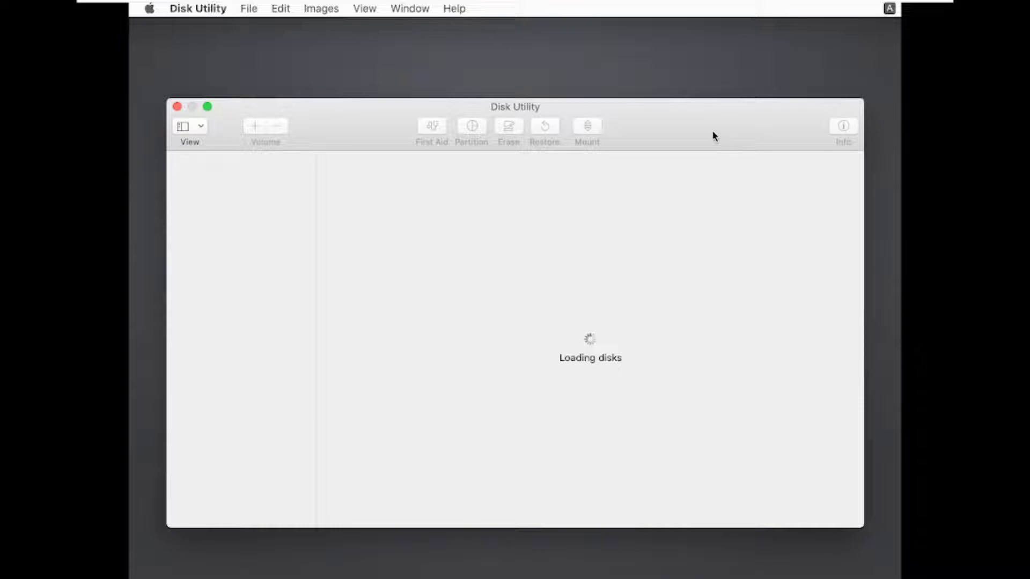
left_click_drag(706, 113, 709, 72)
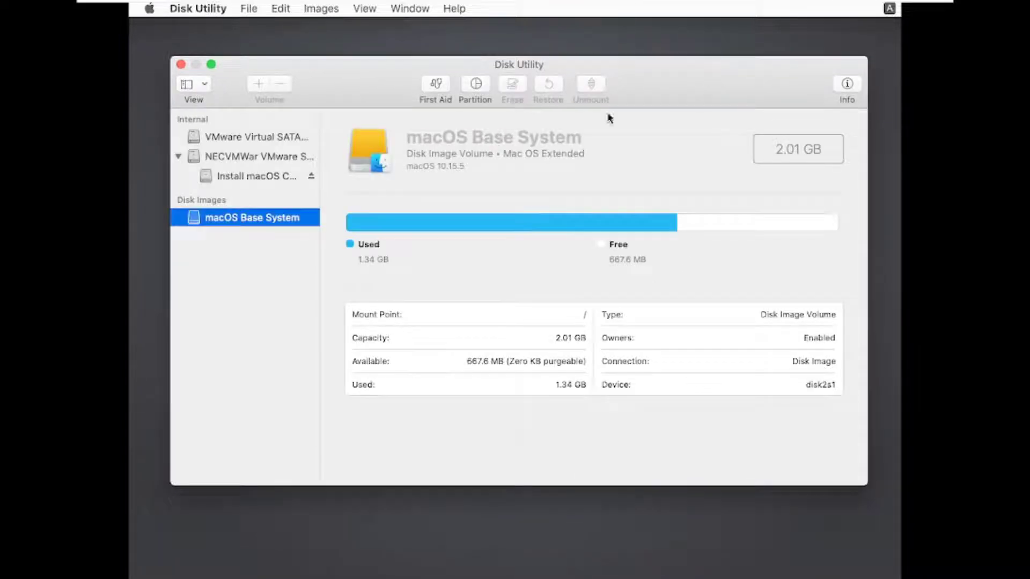
- Erase the VMware Virtual SATA Hard Drive Media under the name XYZ, finish the erase and close Disk Utility
left_click(265, 141)
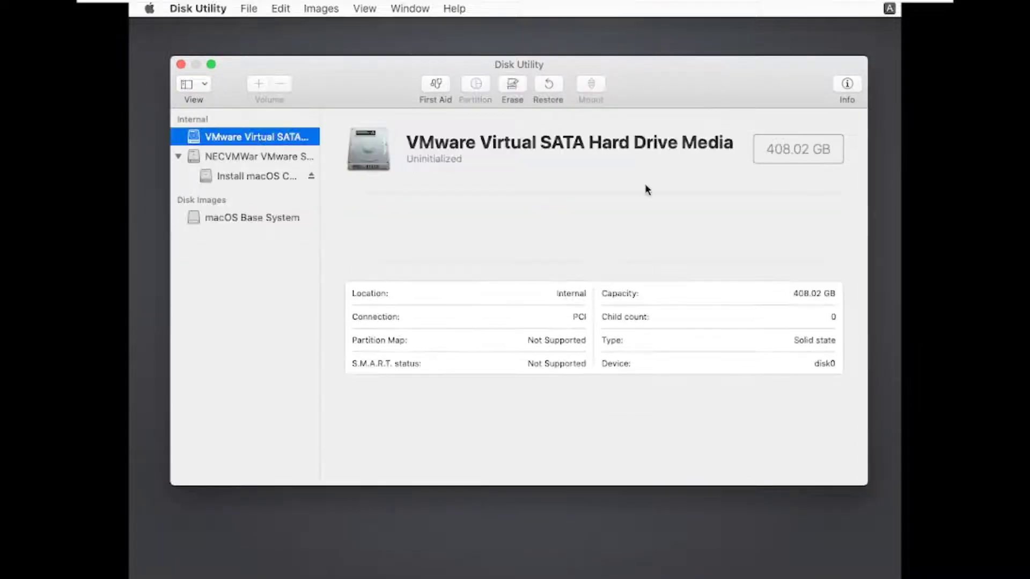
left_click(512, 84)
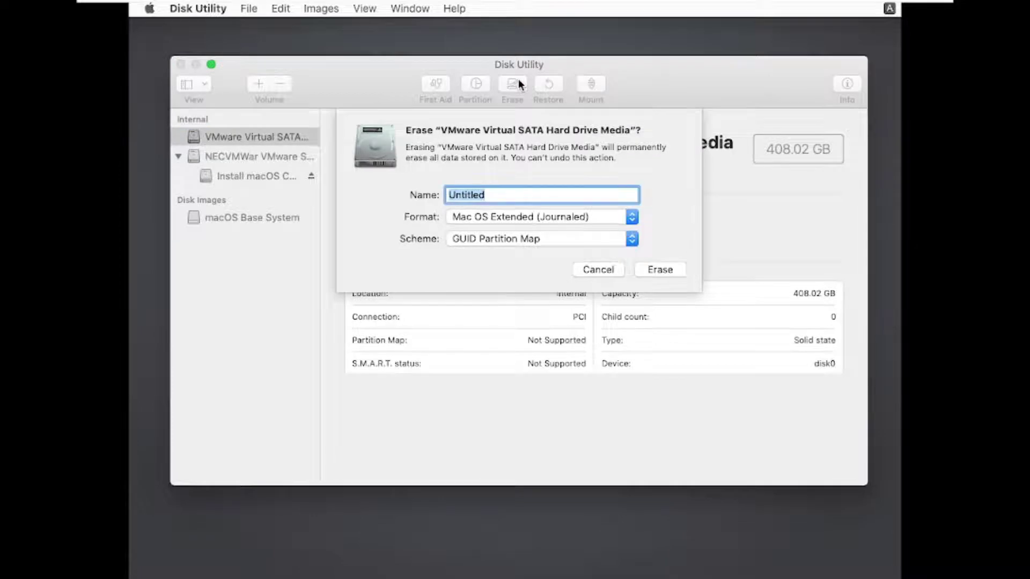
key("BackSpace")
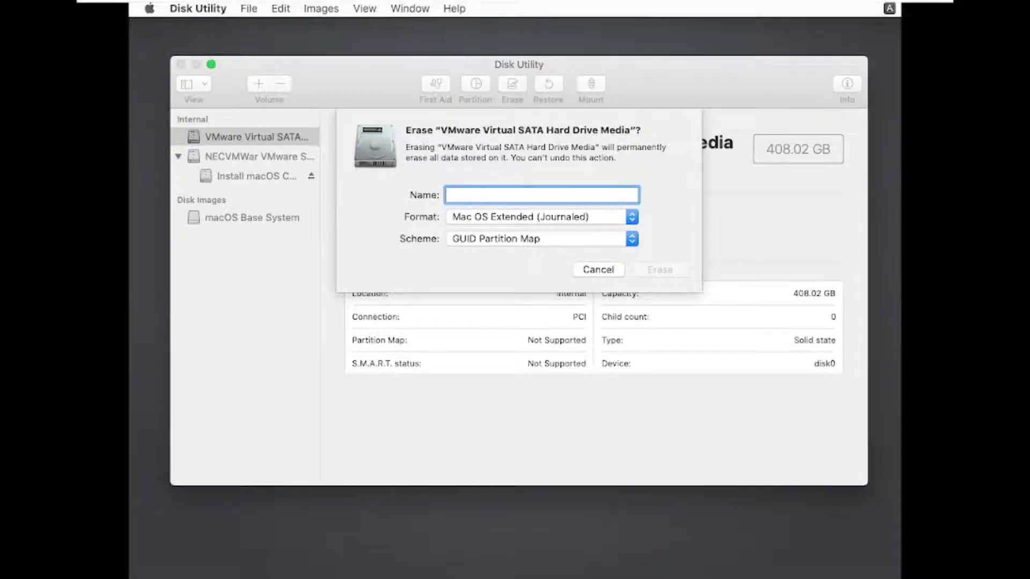
type("XYZ")
left_click(661, 271)
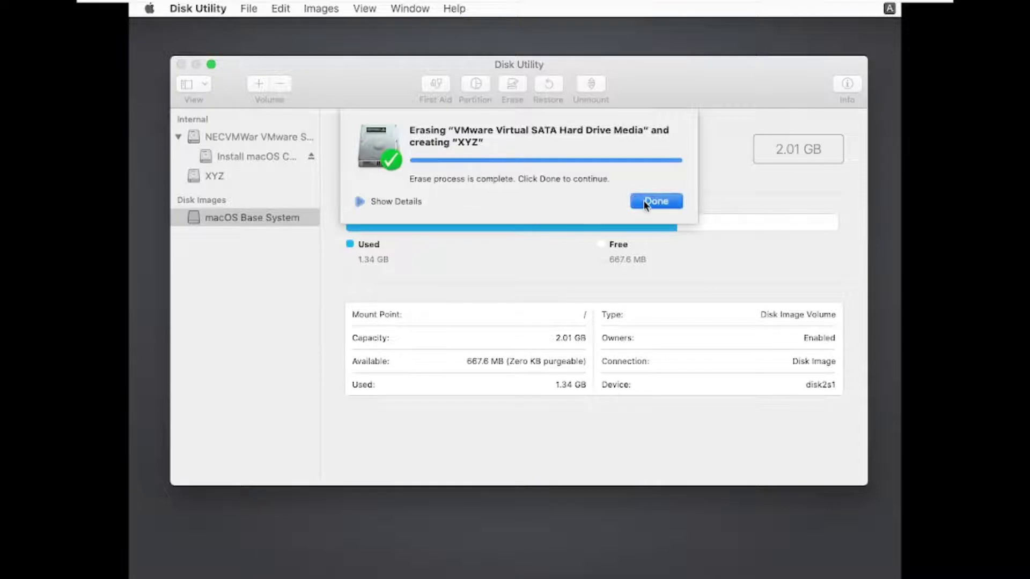
left_click(643, 201)
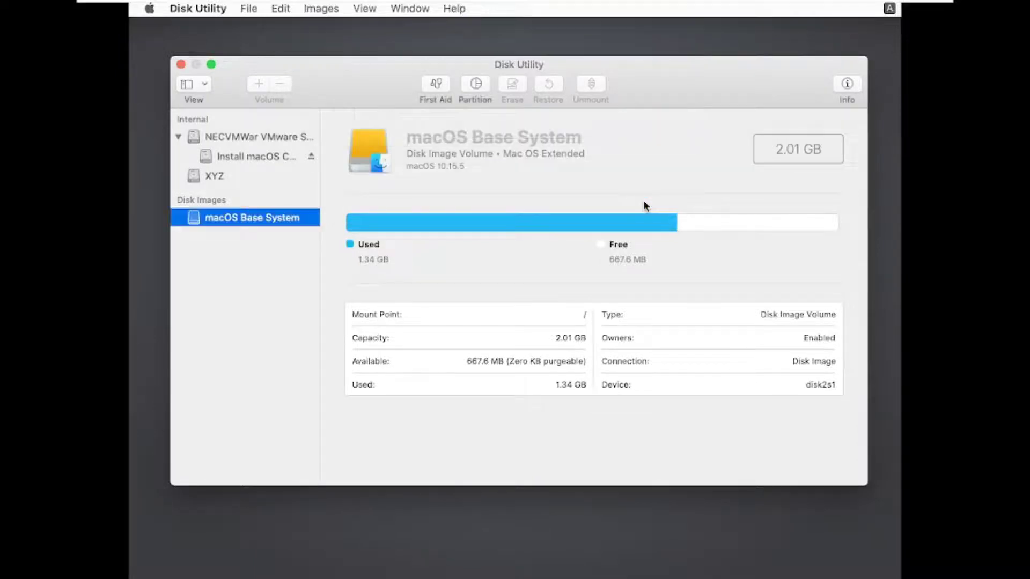
left_click(181, 64)
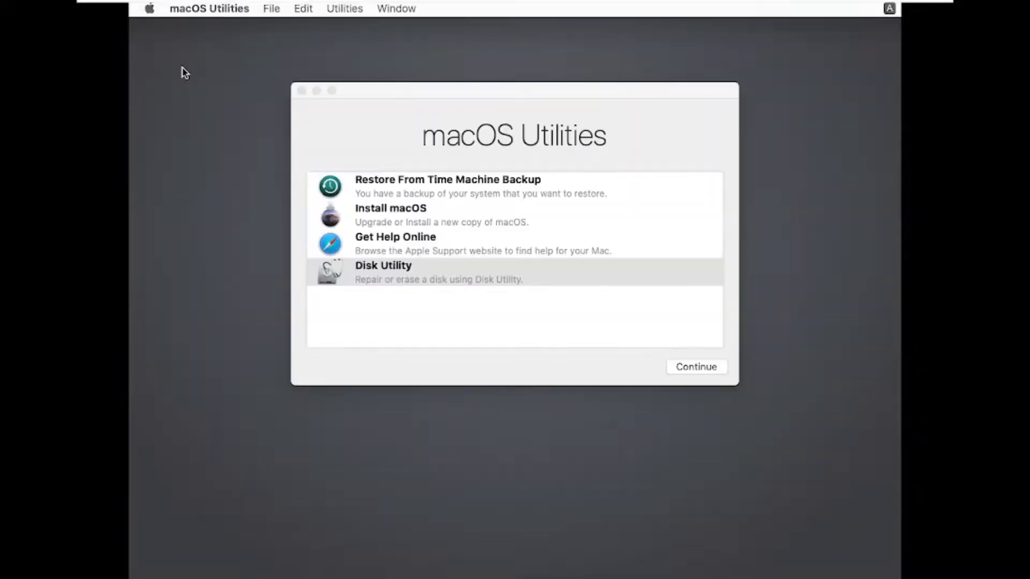
- Launch Install macOS from macOS Utilities and proceed past the macOS Catalina introduction
left_click(372, 220)
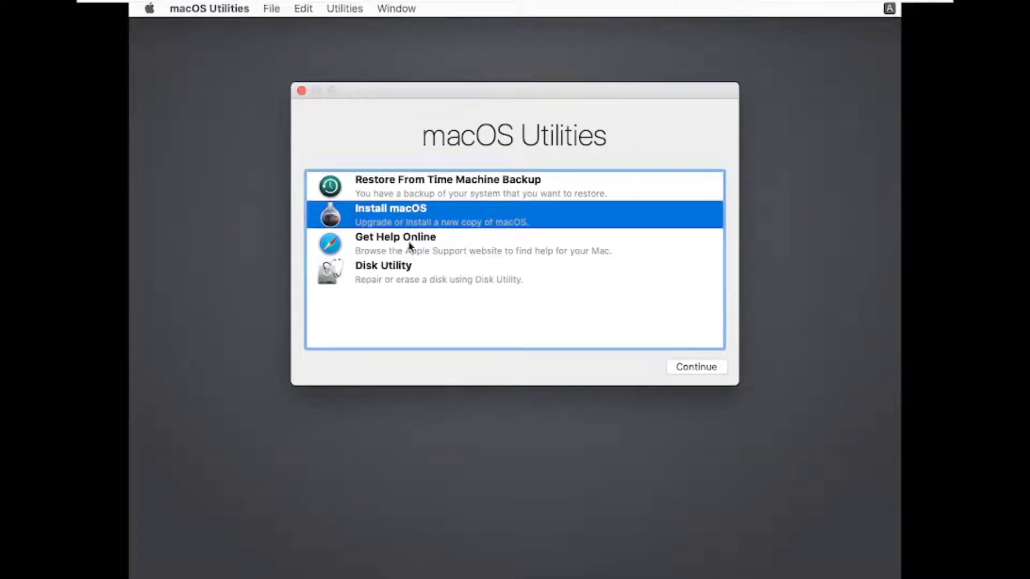
left_click(677, 367)
left_click(150, 10)
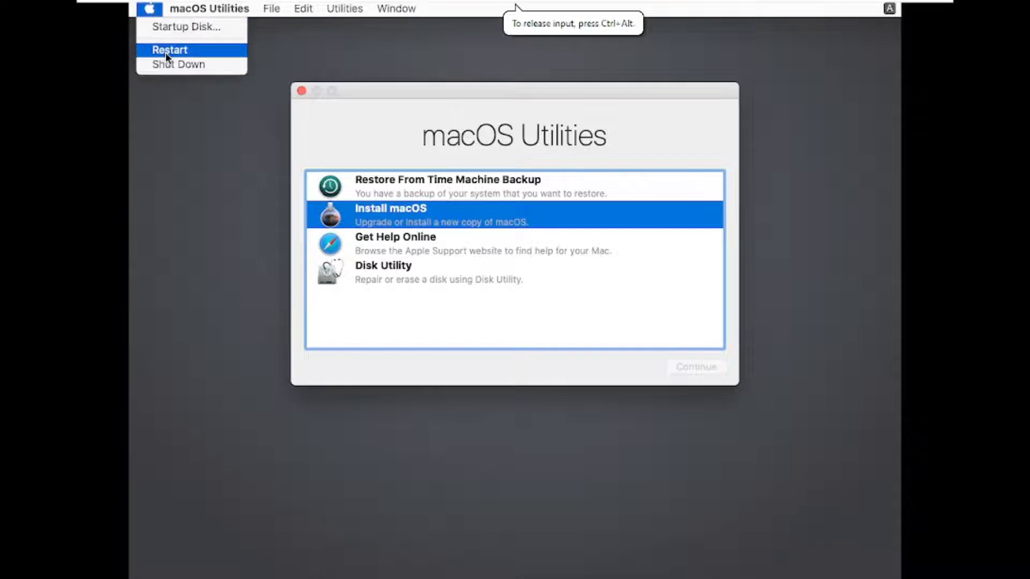
left_click(206, 139)
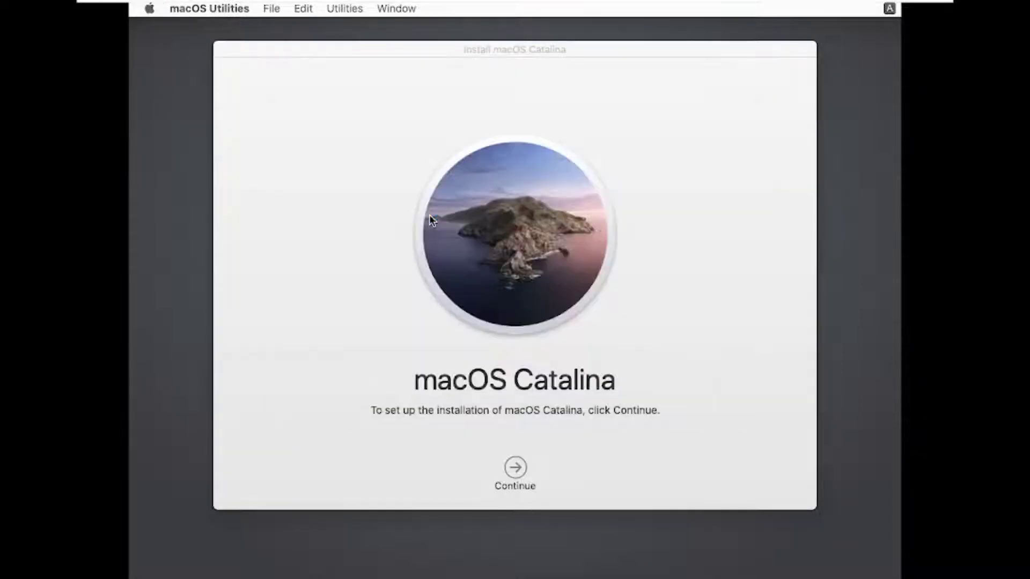
left_click(514, 476)
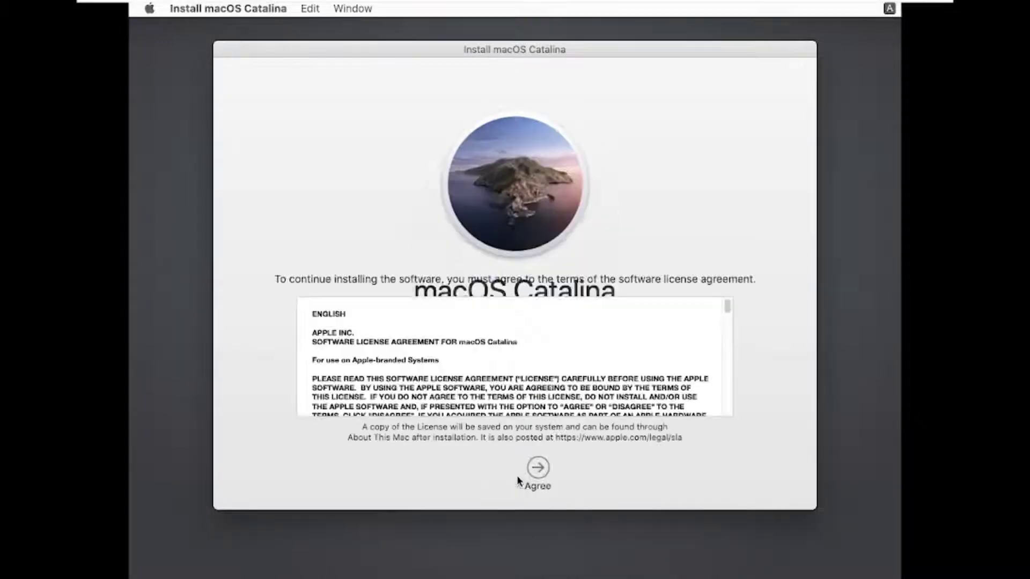
- Look through the macOS Catalina software license agreement and agree to its terms
scroll(526, 382, "down", 15)
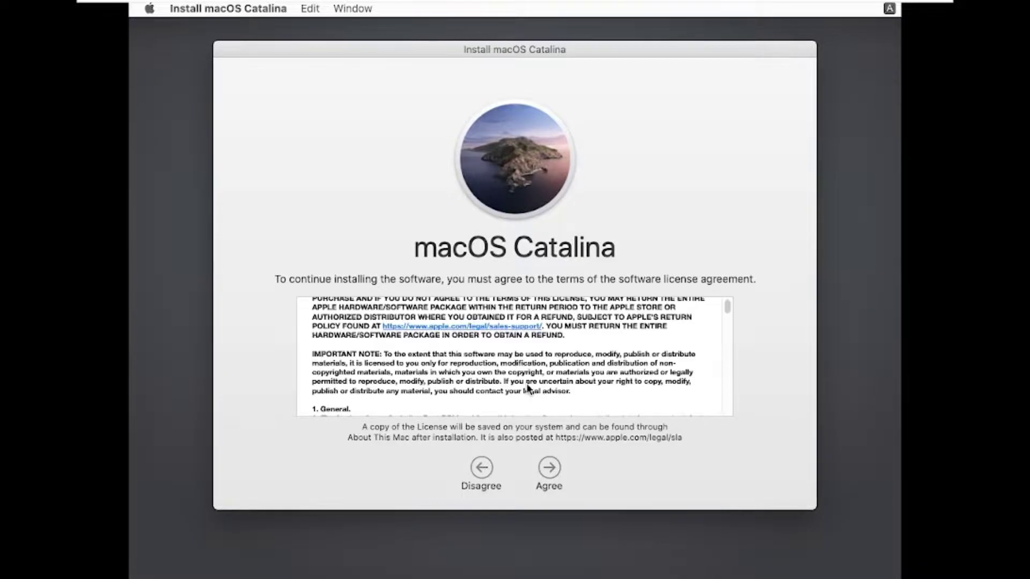
scroll(526, 388, "down", 20)
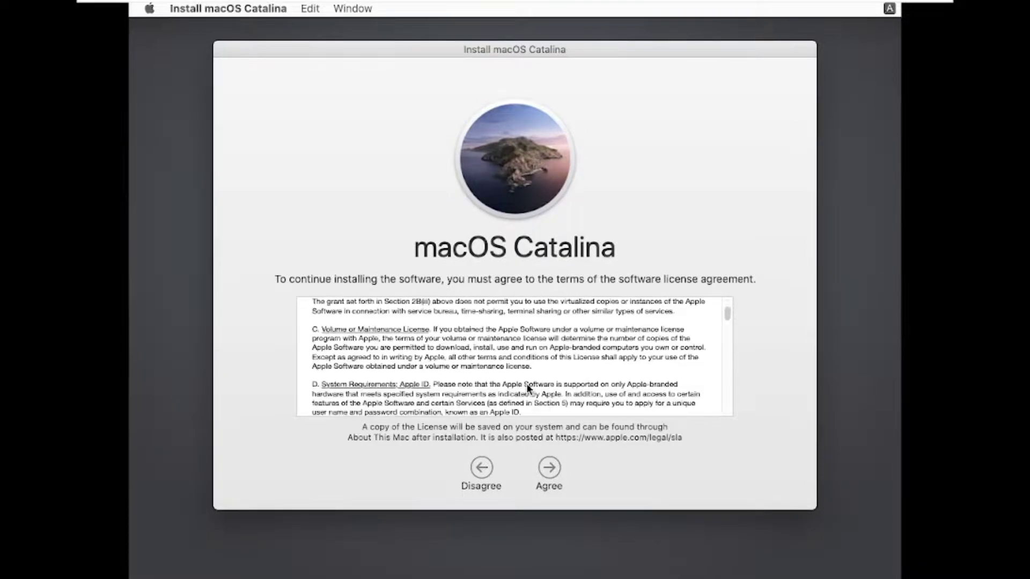
scroll(526, 383, "down", 10)
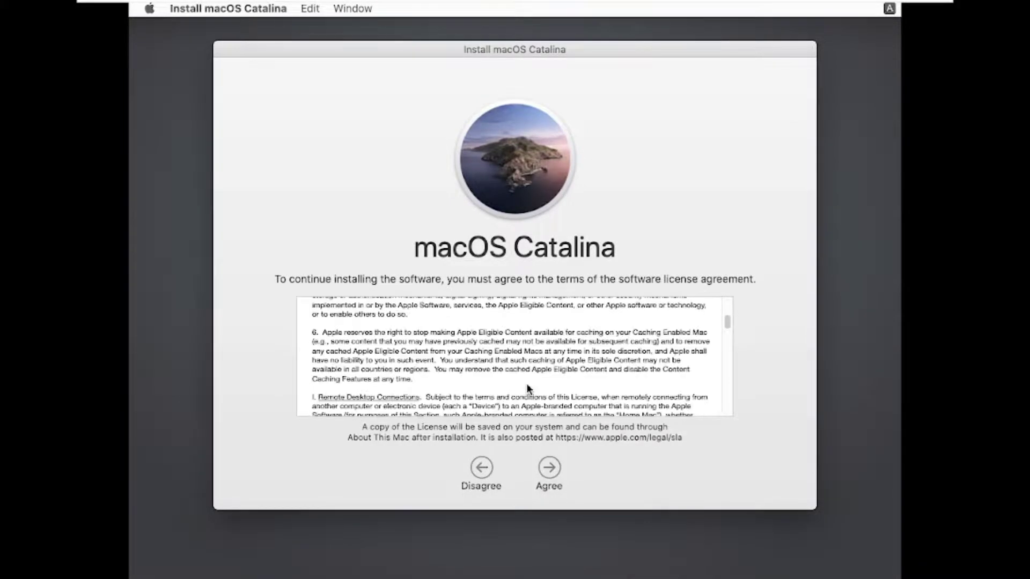
left_click(549, 468)
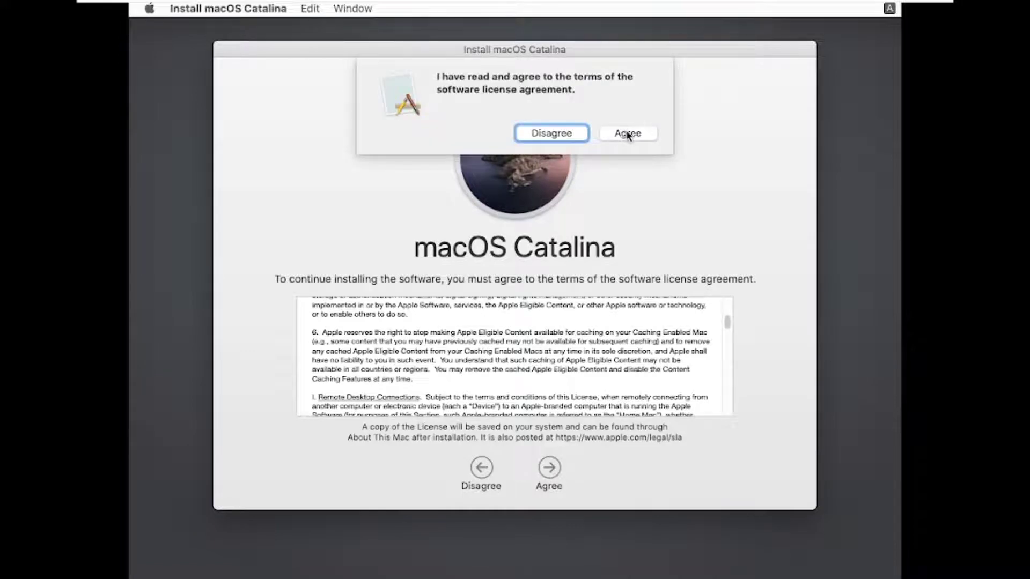
left_click(626, 133)
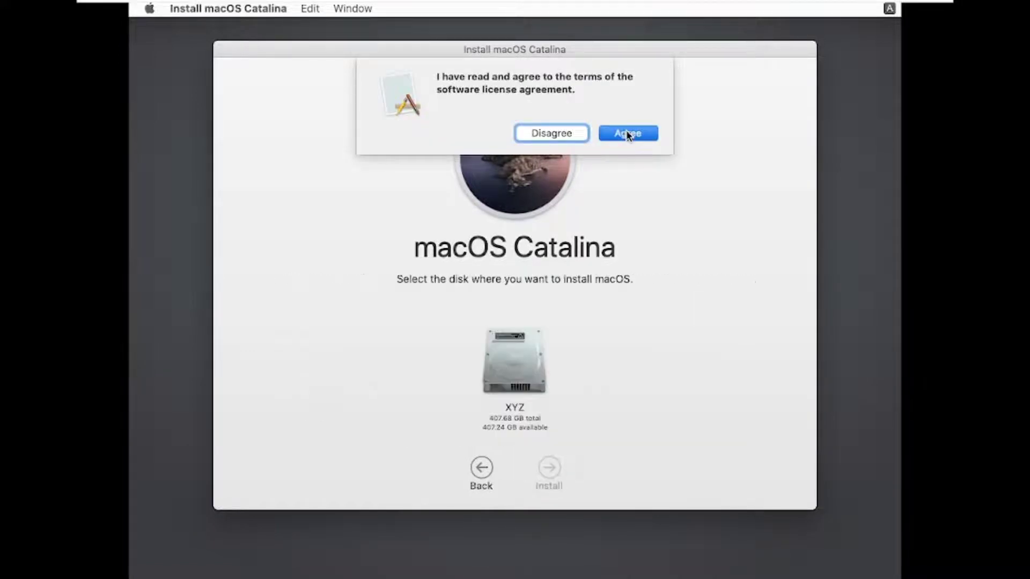
- Install macOS Catalina on the XYZ disk, switching the virtual machine out of full screen and back during the installation
left_click(530, 396)
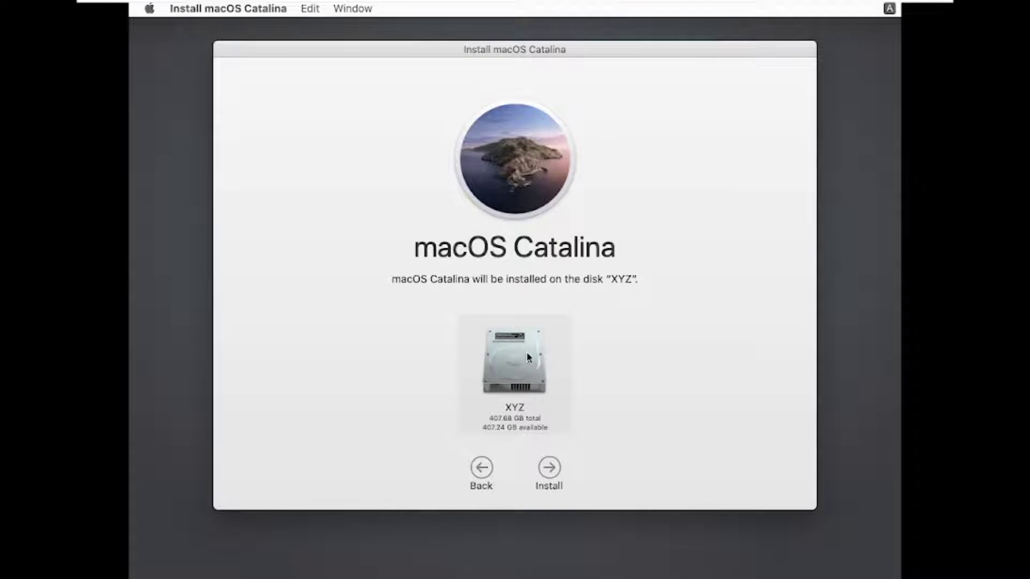
left_click(541, 467)
left_click(542, 468)
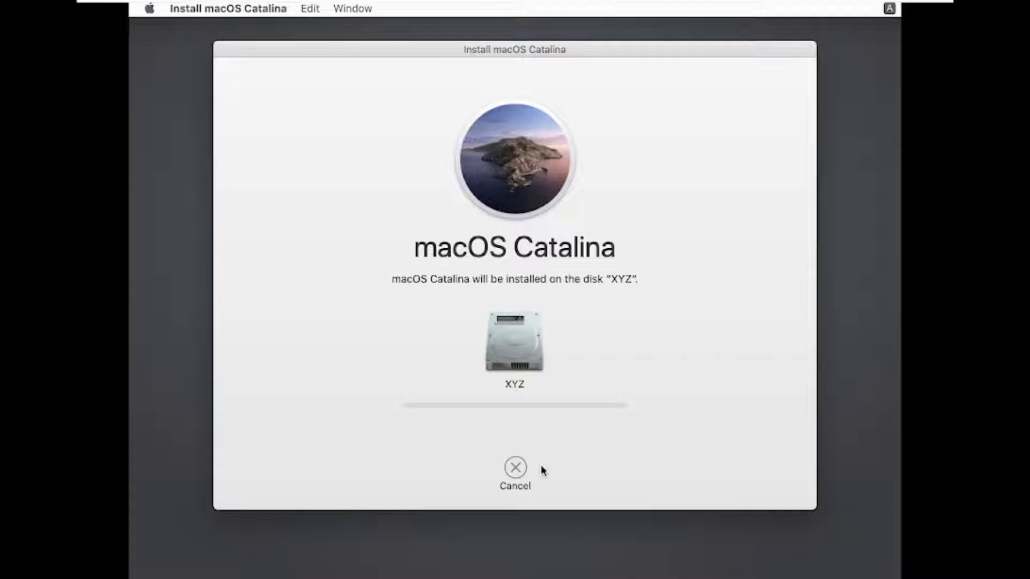
left_click(612, 375)
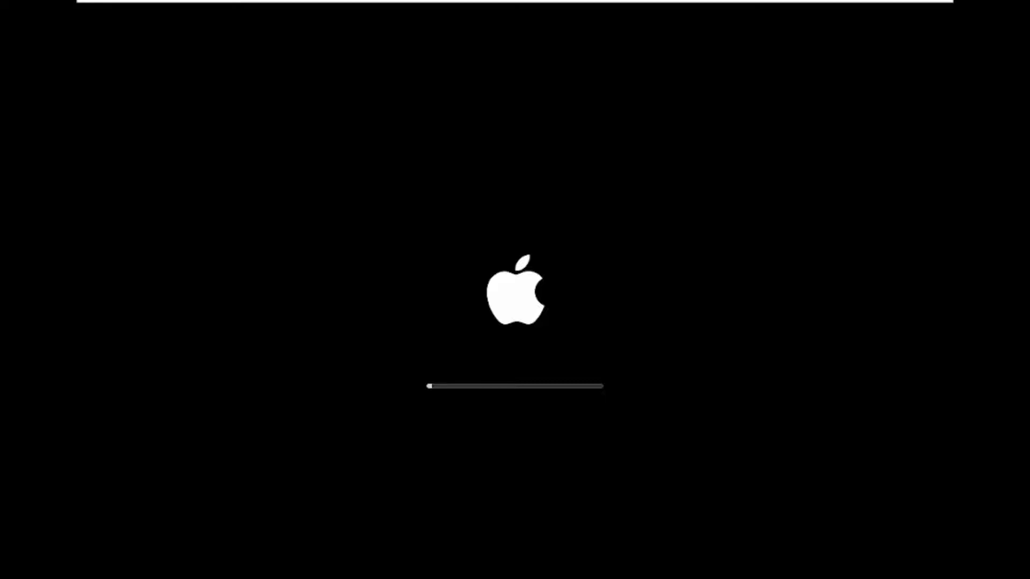
key("ctrl+alt+Return")
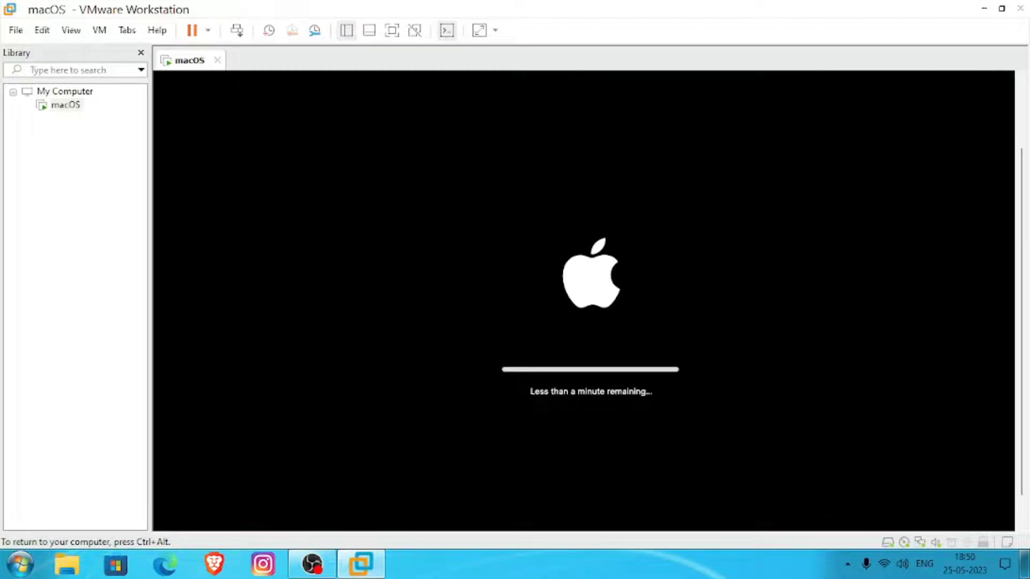
key("ctrl+alt+Return")
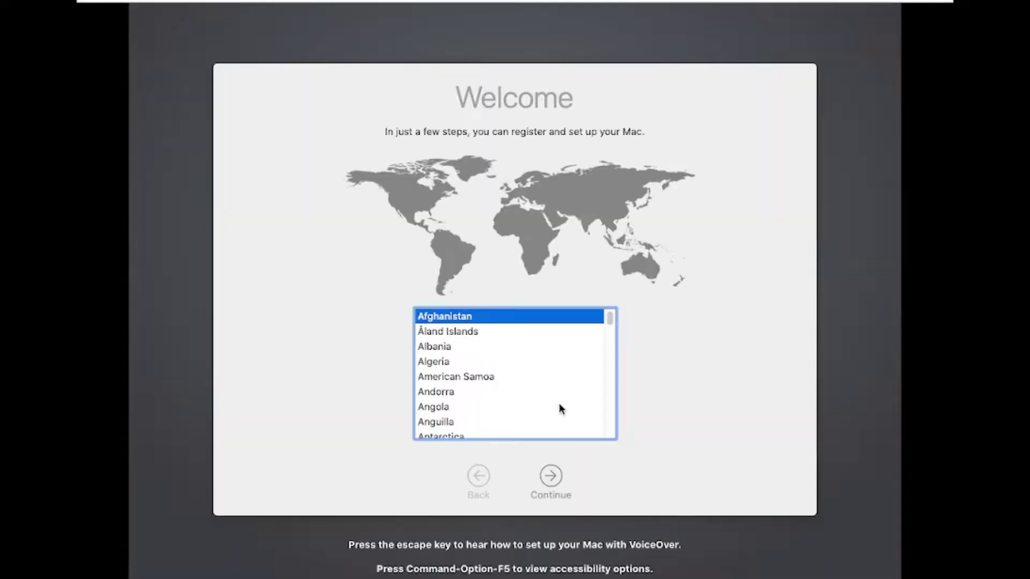
- Select India as the country and accept the suggested language, input source and dictation settings
scroll(559, 404, "down", 5)
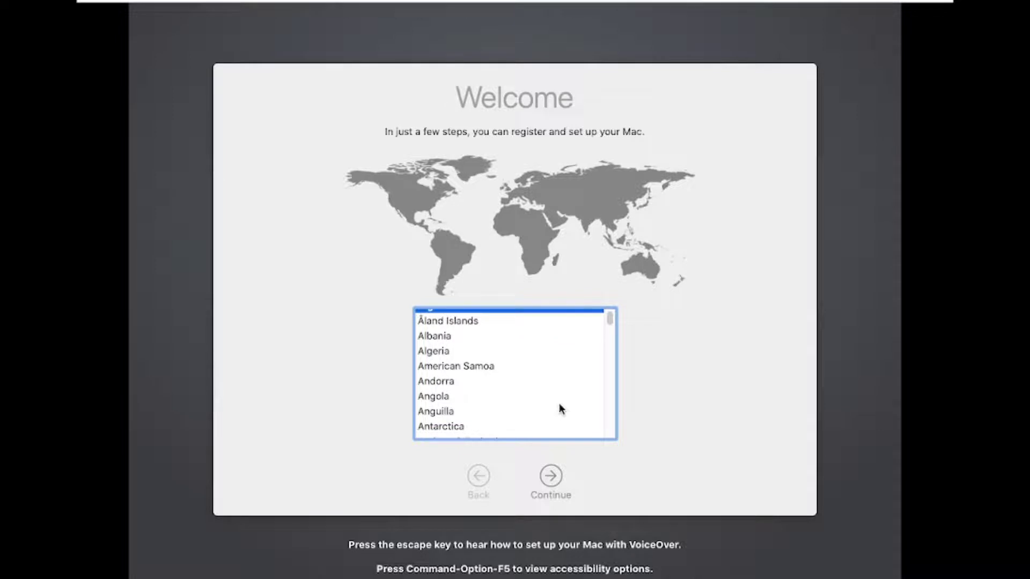
scroll(558, 408, "down", 6)
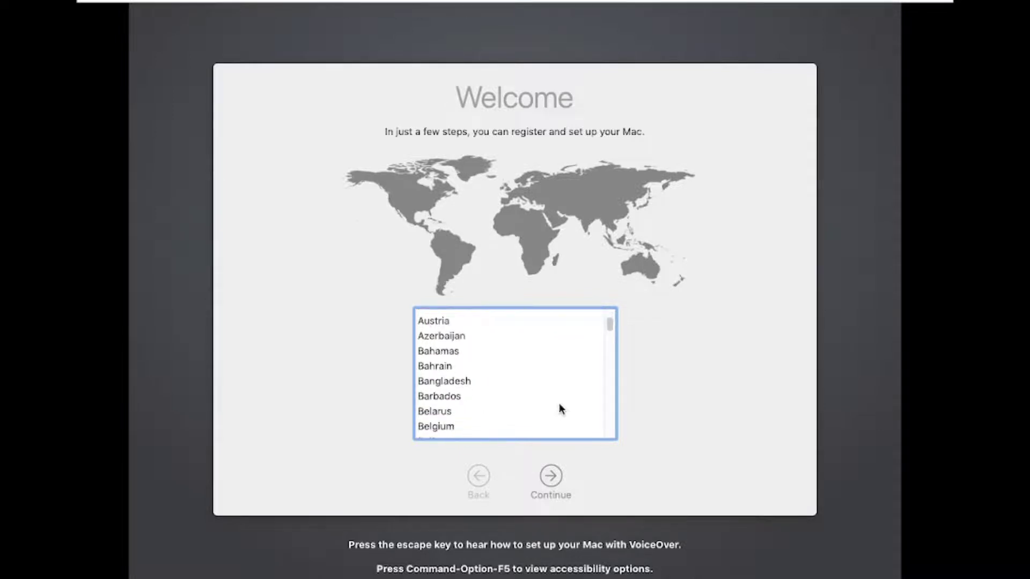
scroll(559, 409, "down", 8)
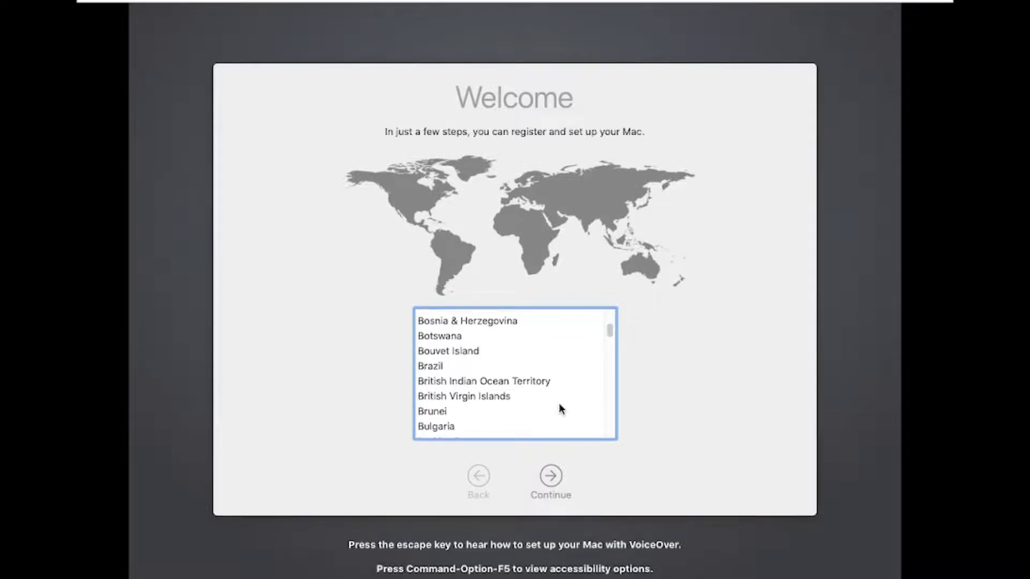
scroll(559, 409, "down", 10)
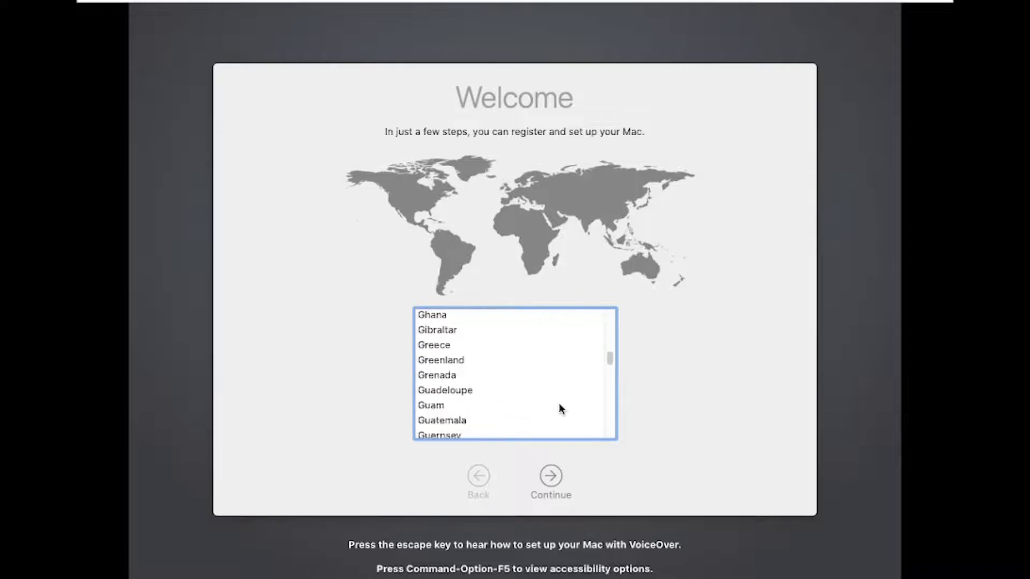
scroll(559, 408, "down", 2)
key("a")
scroll(559, 409, "down", 2)
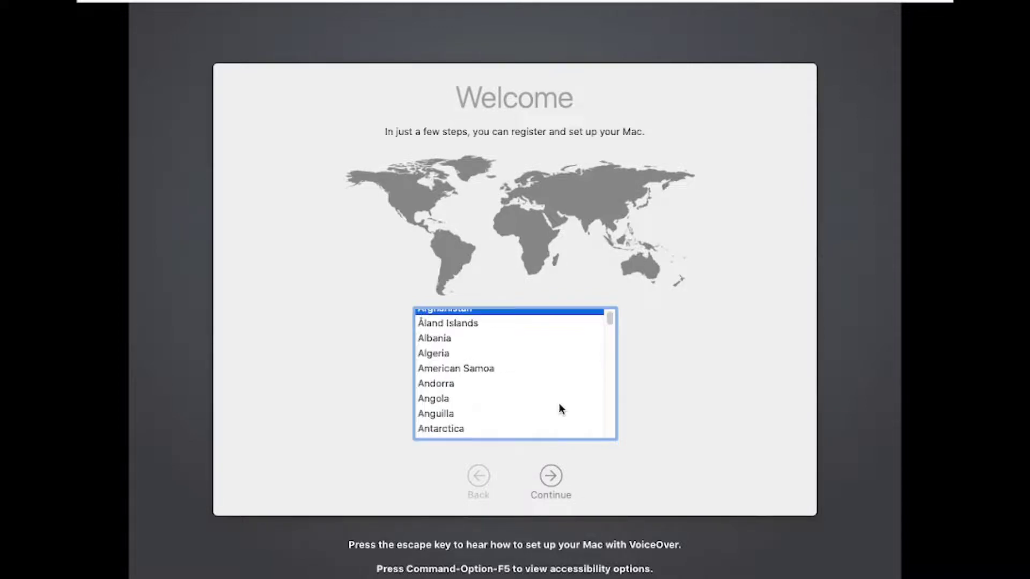
scroll(559, 406, "down", 6)
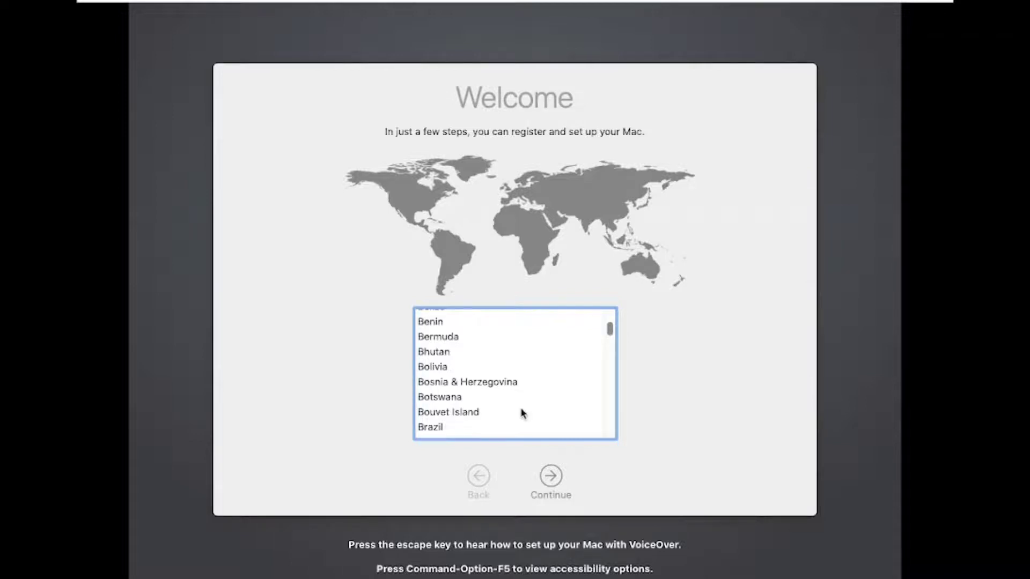
scroll(524, 414, "down", 15)
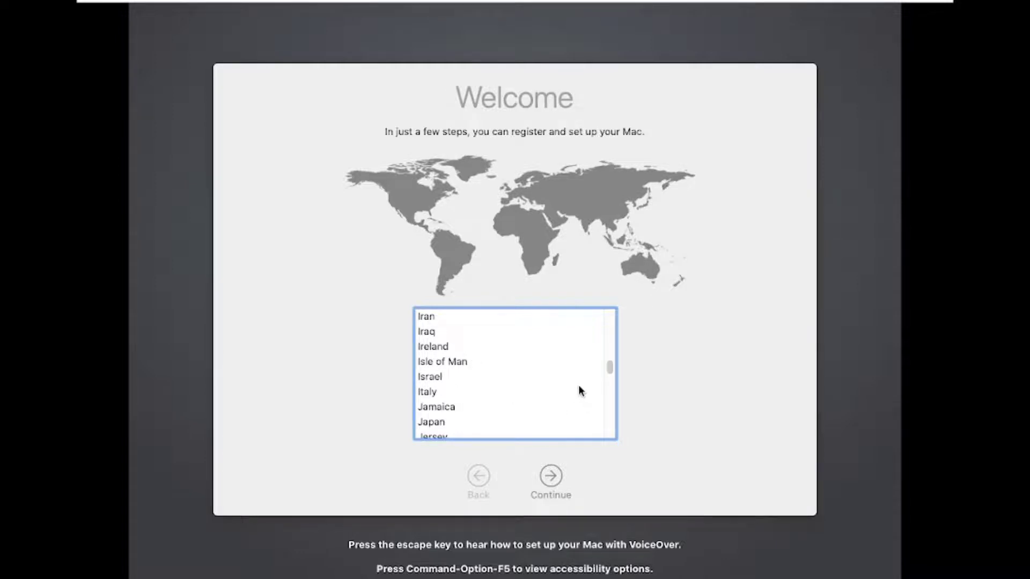
scroll(578, 390, "up", 3)
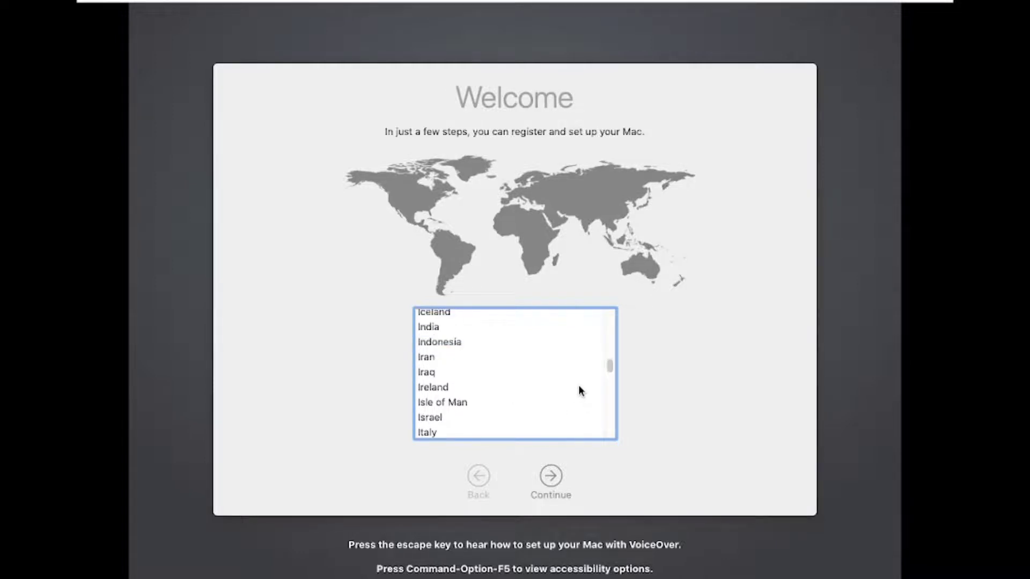
left_click(444, 327)
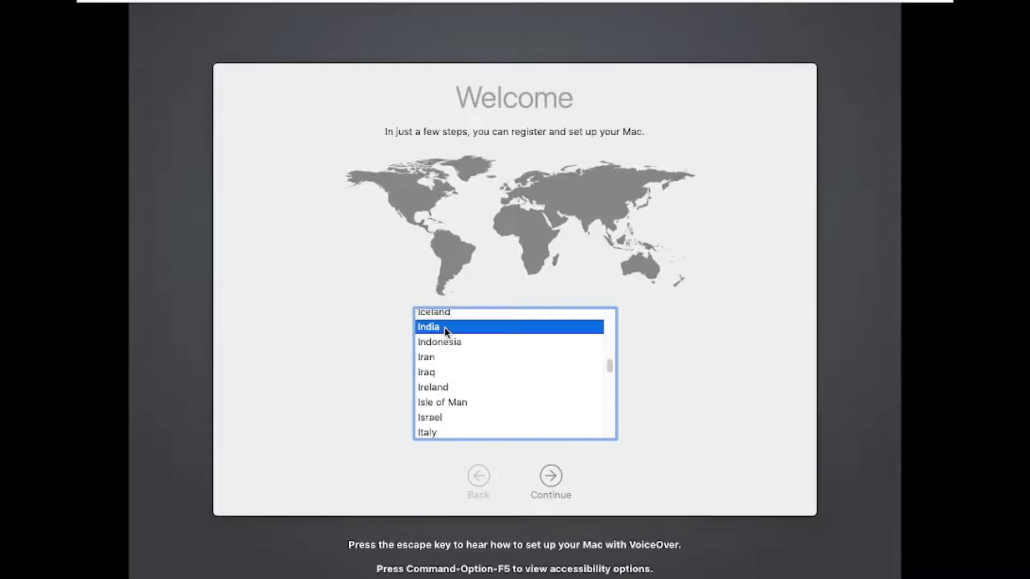
left_click(551, 477)
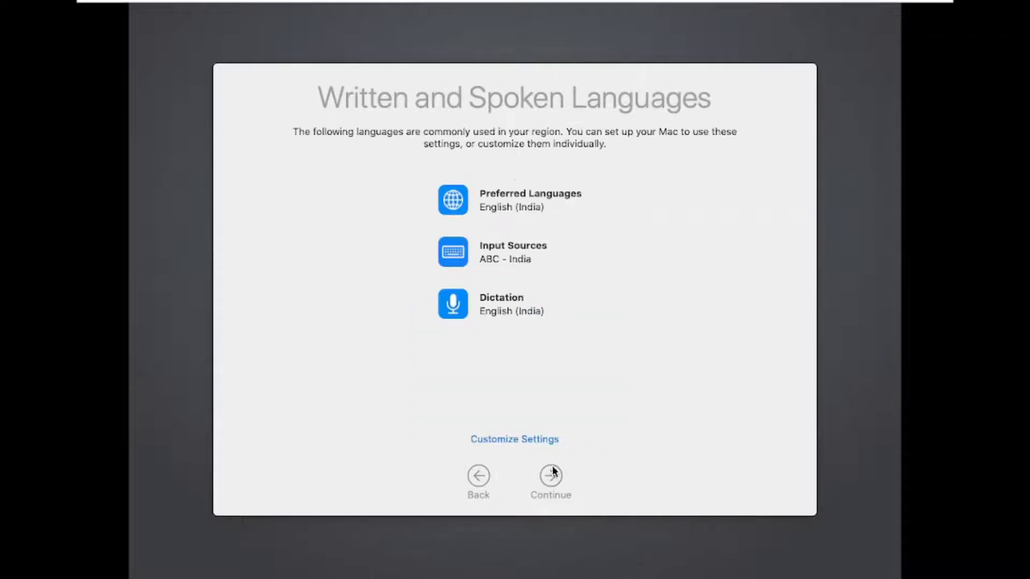
left_click(551, 475)
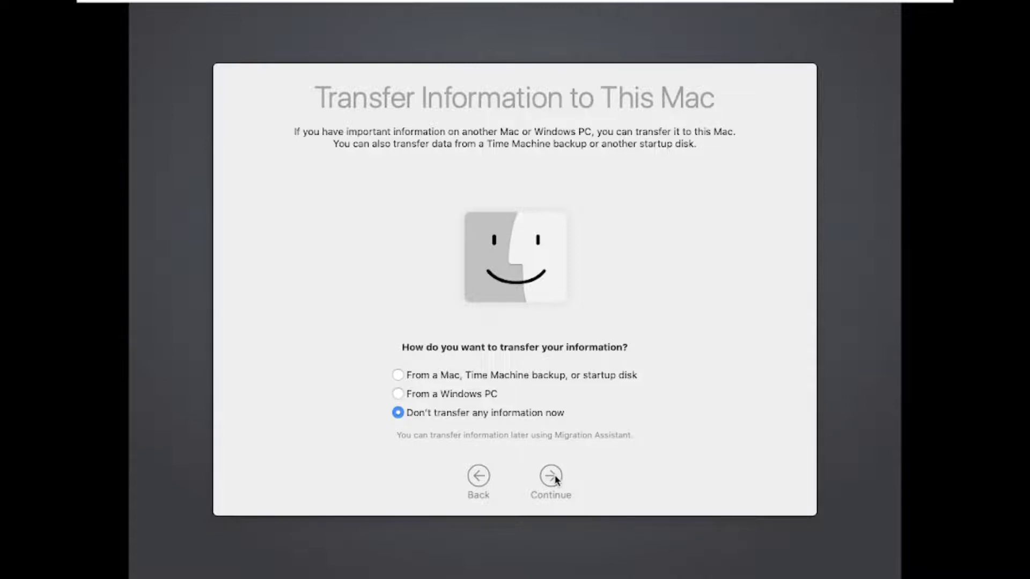
- Continue without transferring any information to this Mac and skip signing in with an Apple ID
left_click(554, 477)
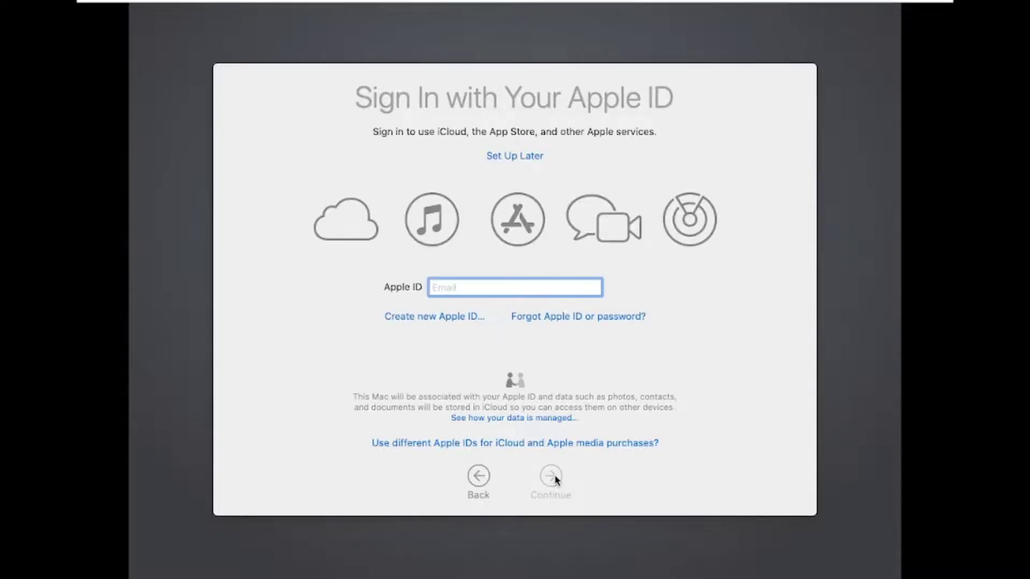
left_click(528, 157)
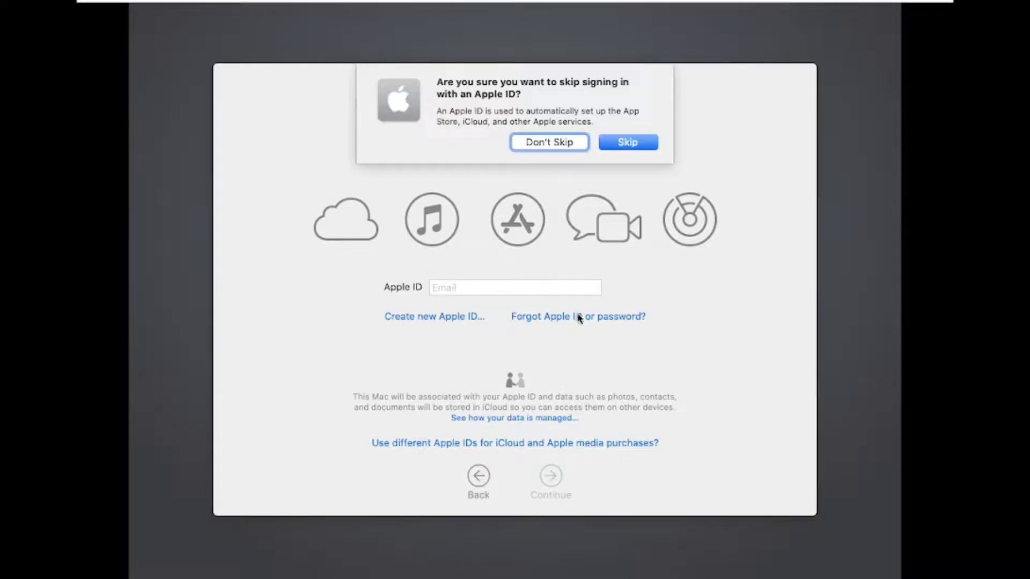
left_click(611, 144)
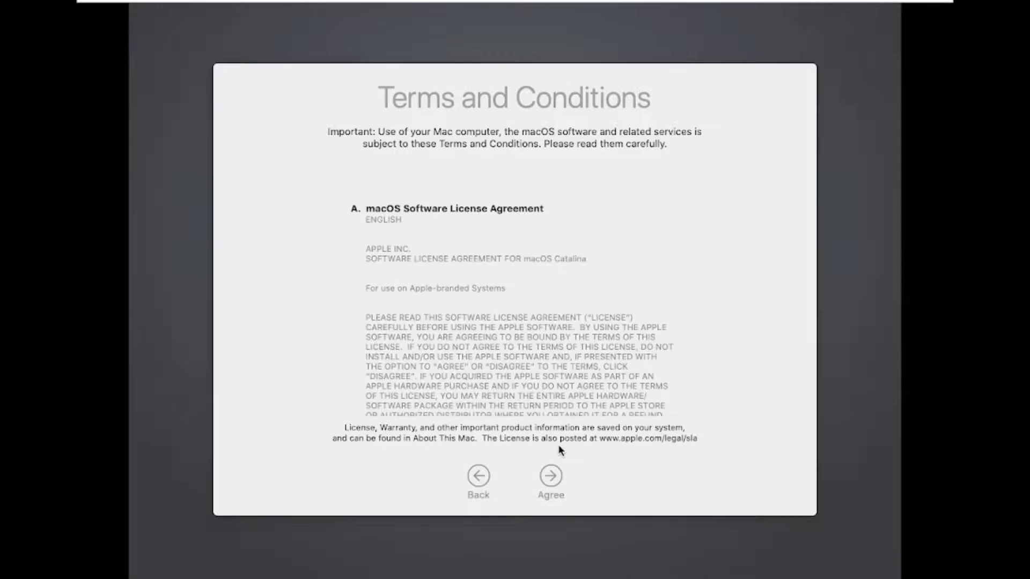
- Read through the setup assistant's Terms and Conditions and agree to them
scroll(567, 370, "down", 20)
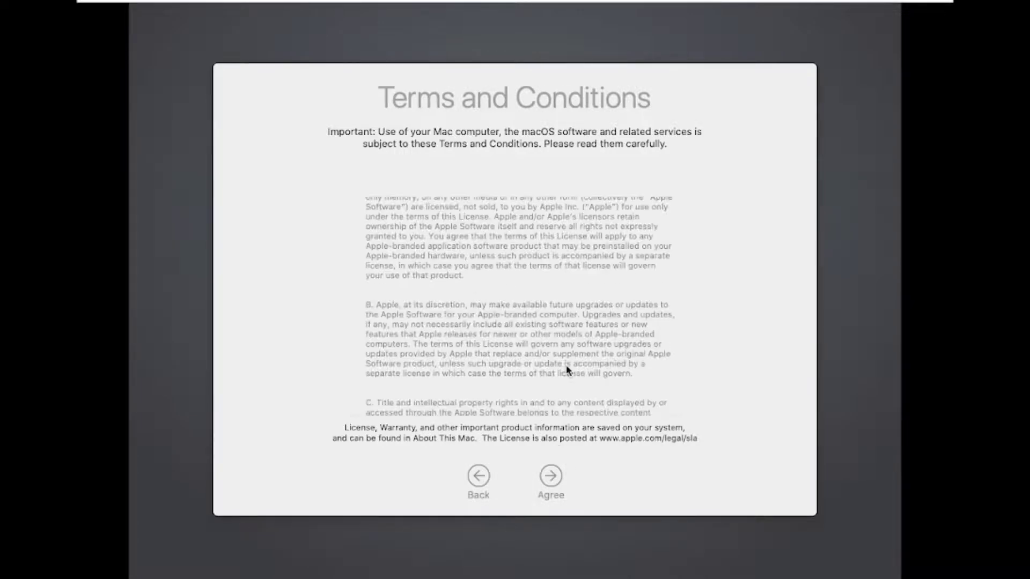
scroll(567, 370, "down", 20)
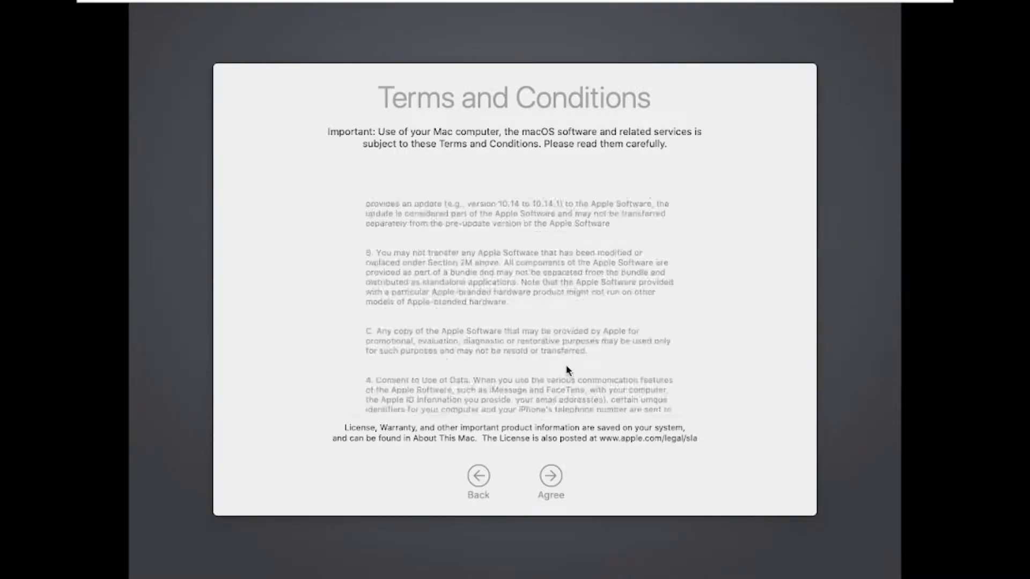
scroll(568, 370, "down", 20)
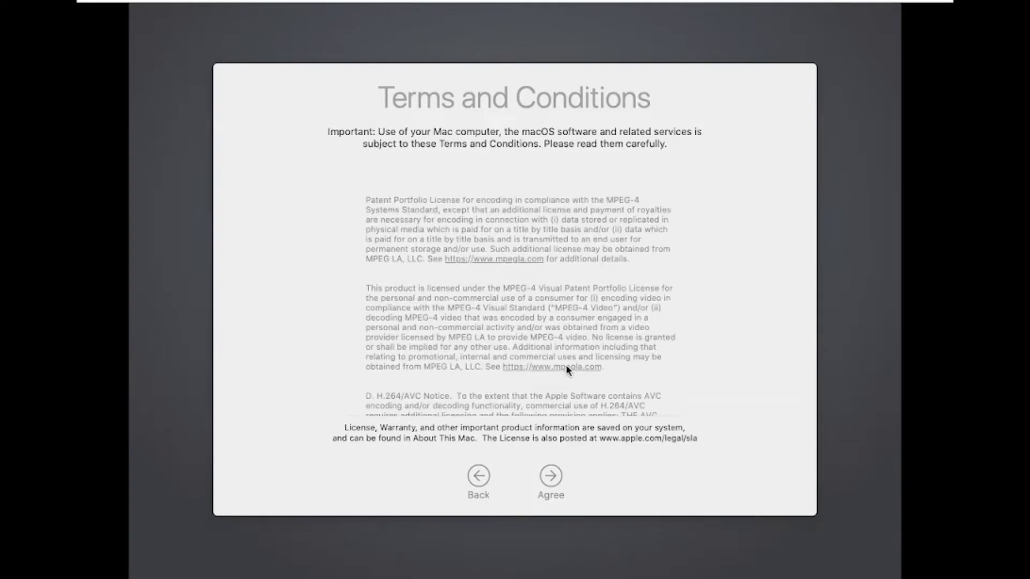
left_click(550, 475)
left_click(639, 139)
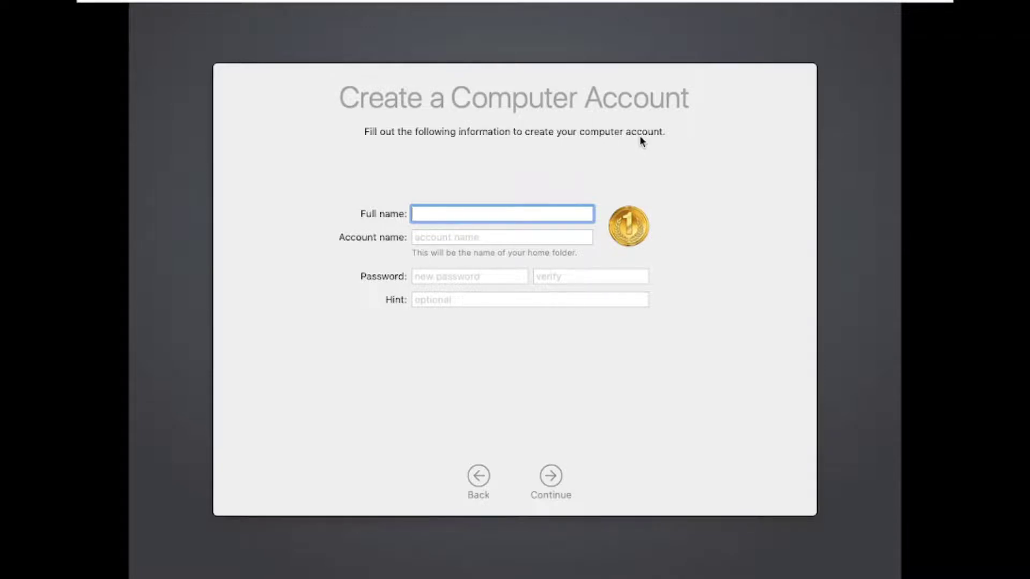
- Create the computer account with the user's full name, the suggested account name, the account password entered twice, and the hint x
type("Mayank")
key("Tab")
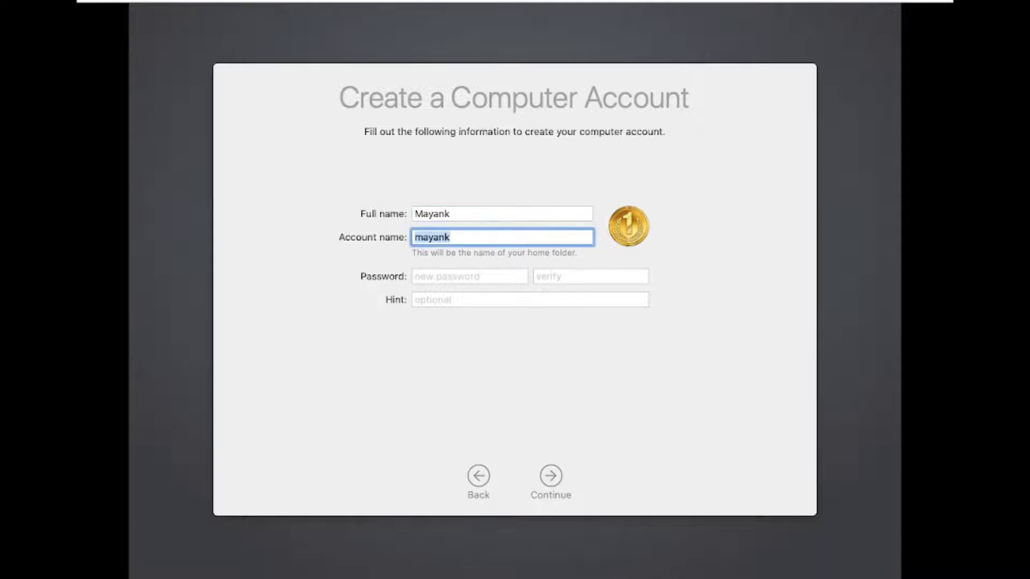
key("Tab")
type("••••")
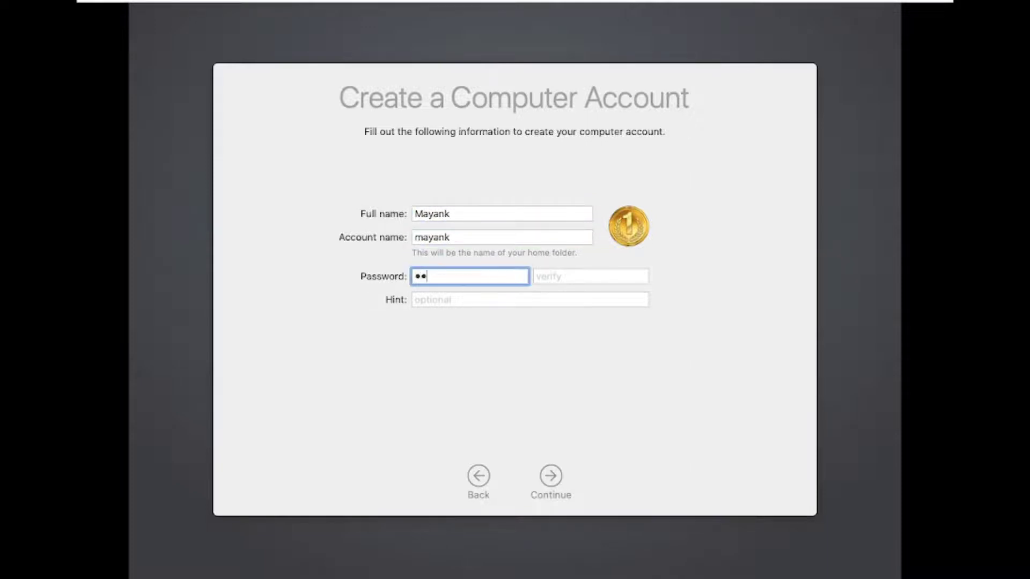
key("Tab")
type("•••")
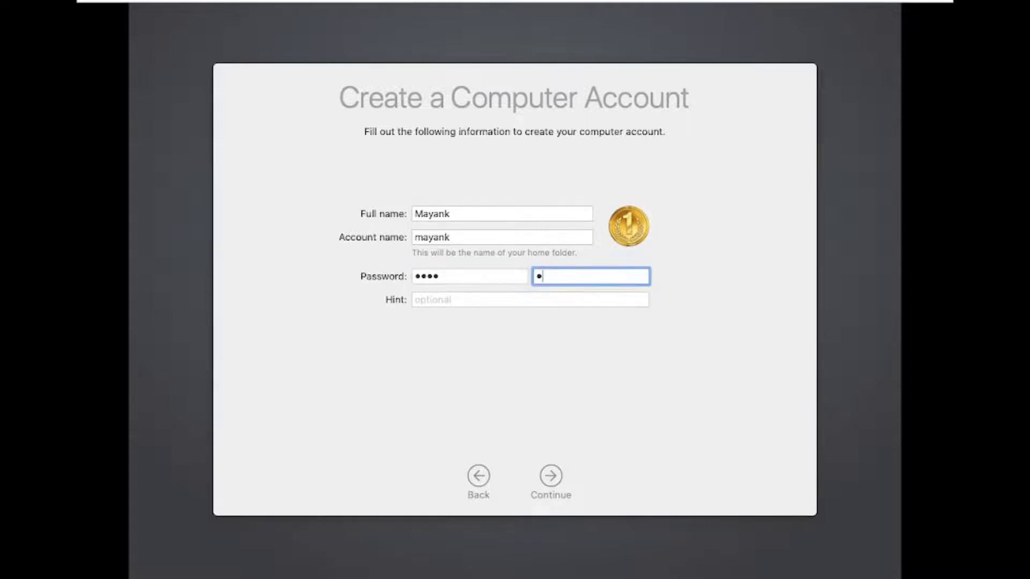
type("•")
key("Tab")
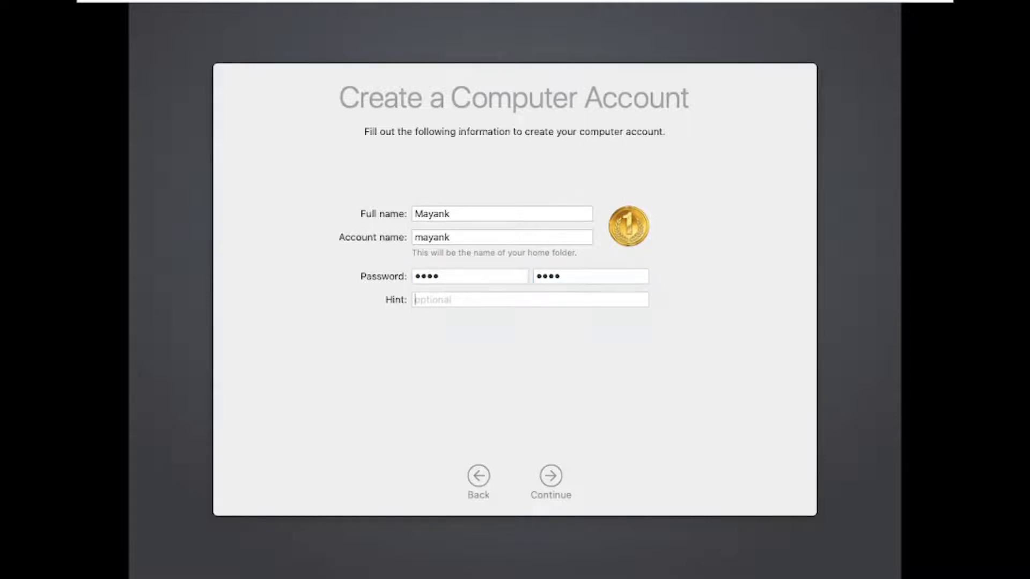
type("x")
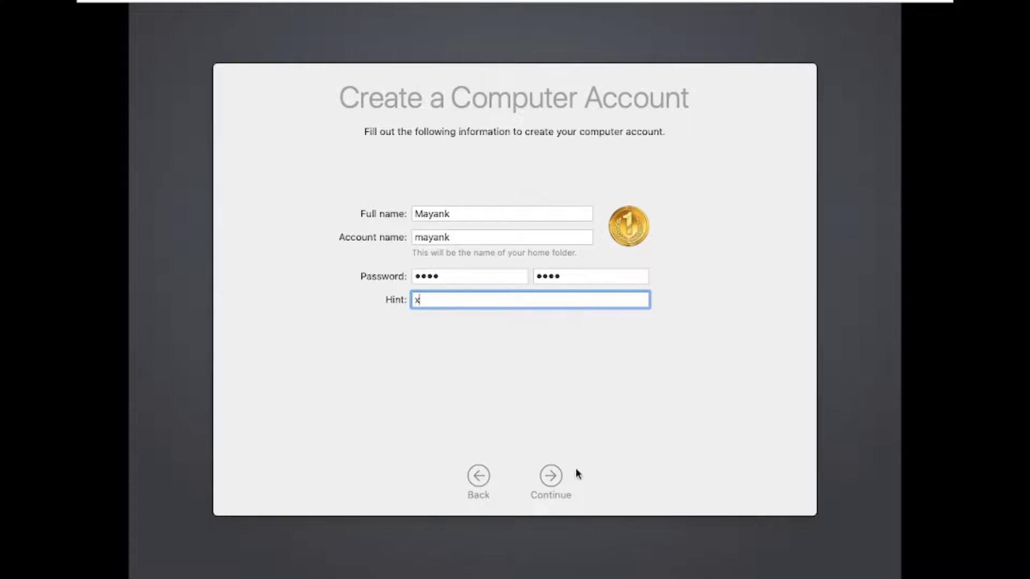
left_click(549, 475)
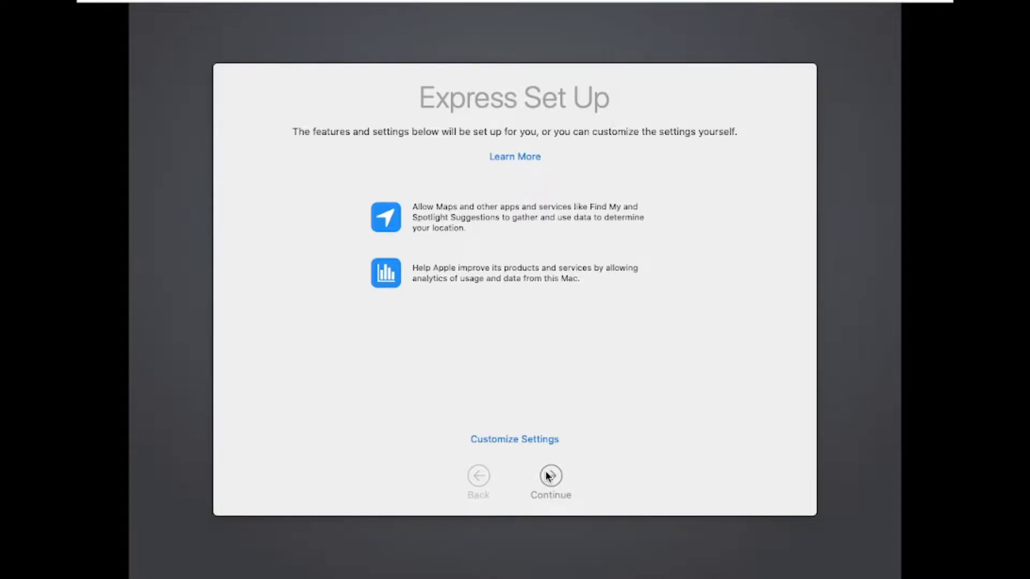
- Accept the Express Set Up settings and toggle sharing of crash and usage data with app developers before continuing
left_click(548, 475)
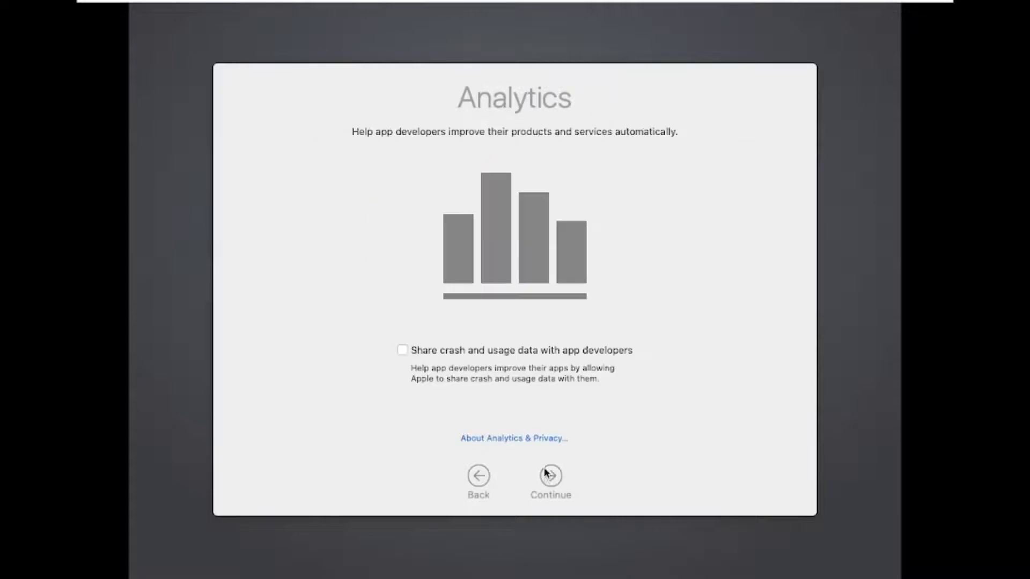
left_click(517, 353)
left_click(551, 477)
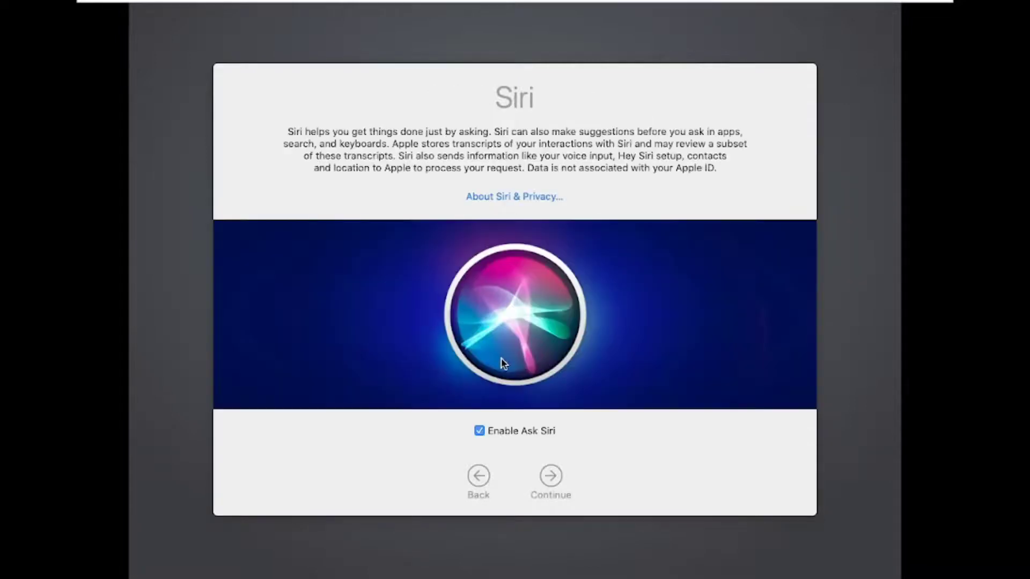
- Turn off Ask Siri and continue with the Light appearance to finish the Mac setup
left_click(506, 431)
left_click(547, 477)
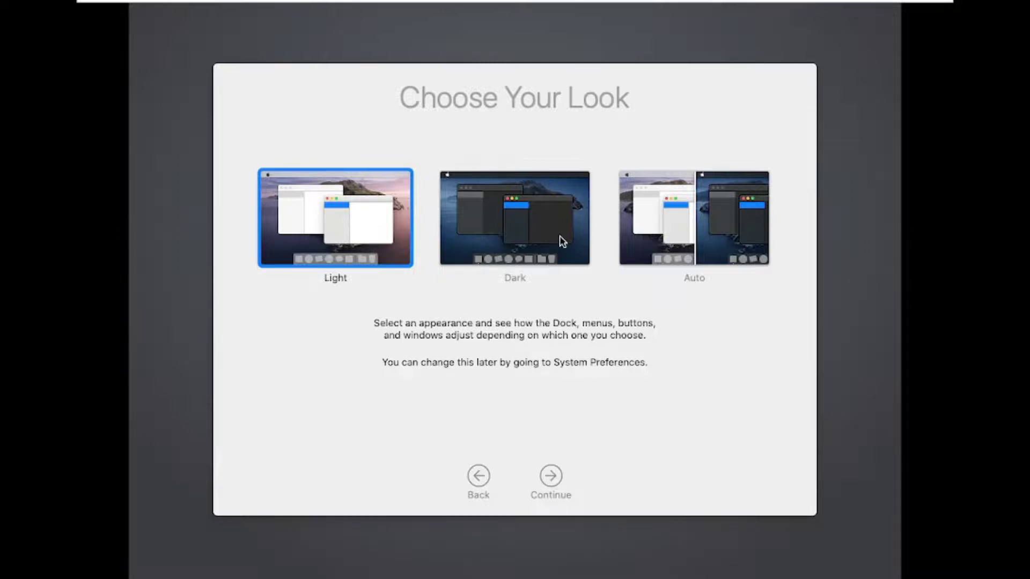
left_click(552, 476)
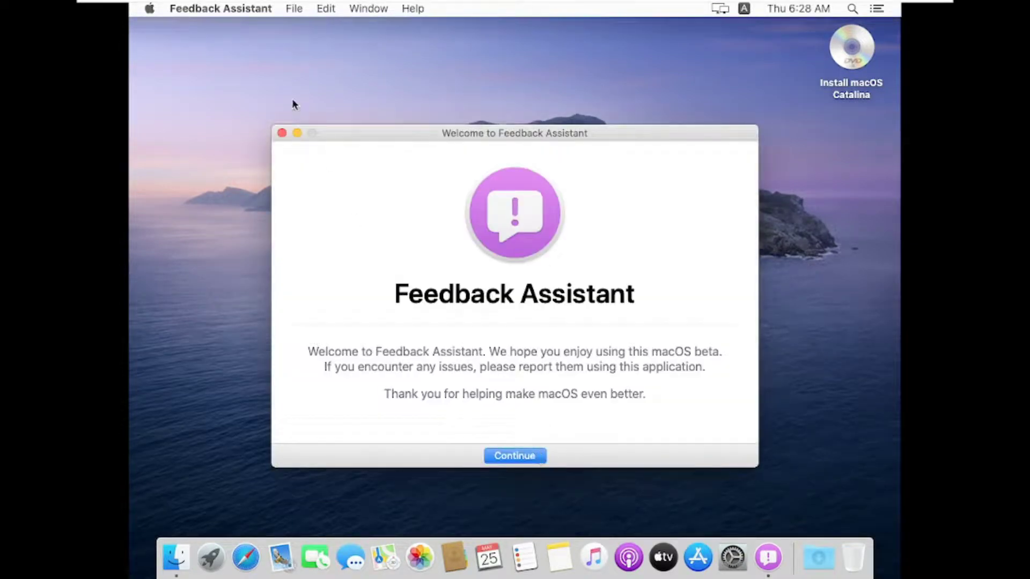
- Close the Feedback Assistant welcome window and eject the Install macOS Catalina disc from the desktop
left_click(282, 133)
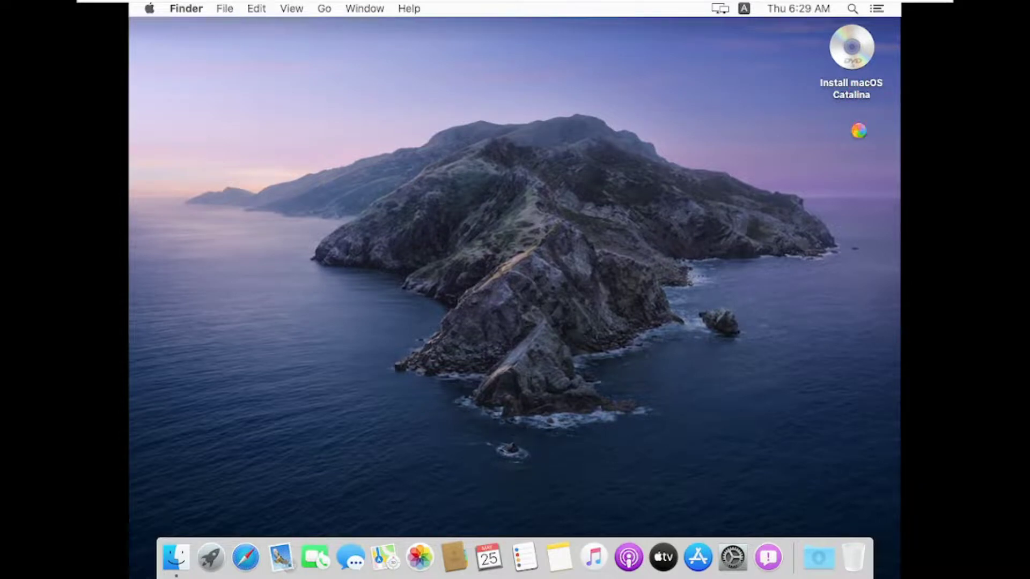
left_click(860, 67)
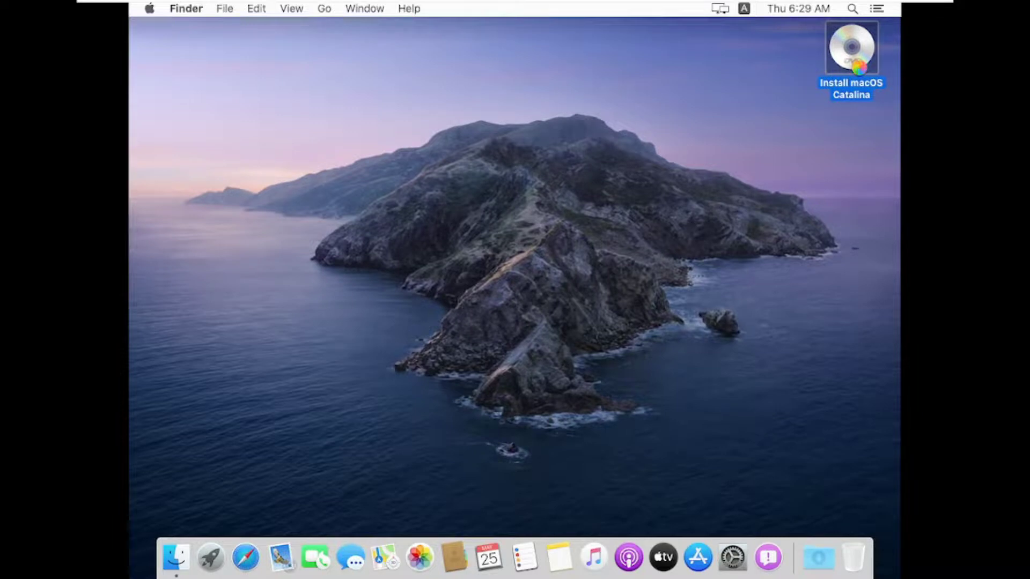
right_click(859, 67)
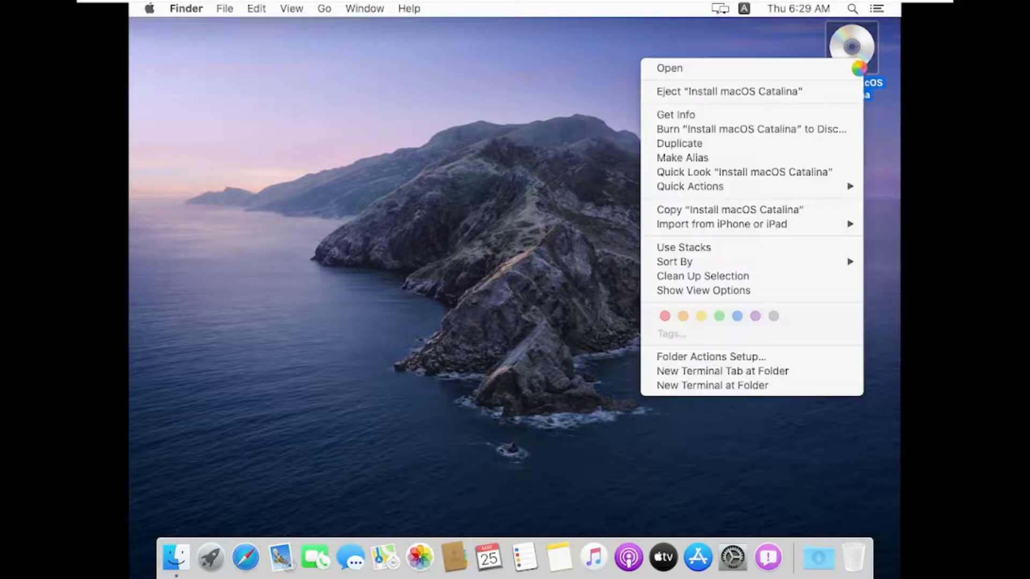
left_click(779, 92)
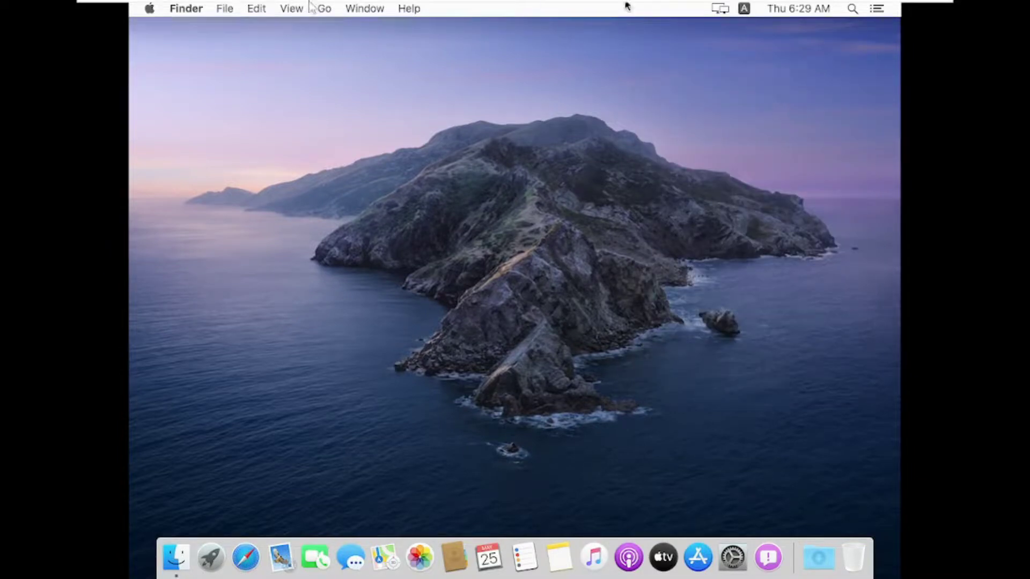
- Switch the macOS virtual machine out of full screen
mouse_move(263, 7)
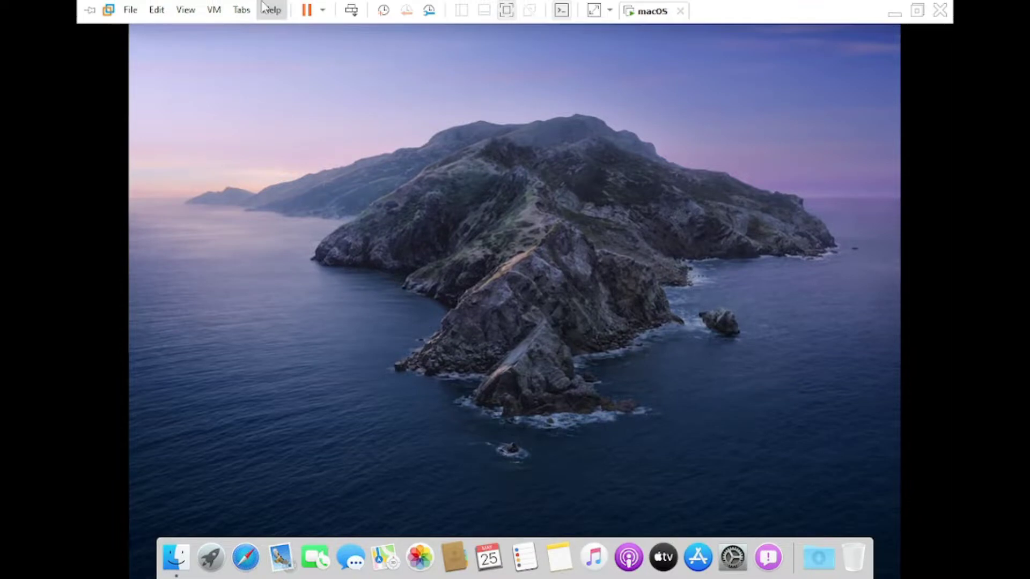
left_click(212, 9)
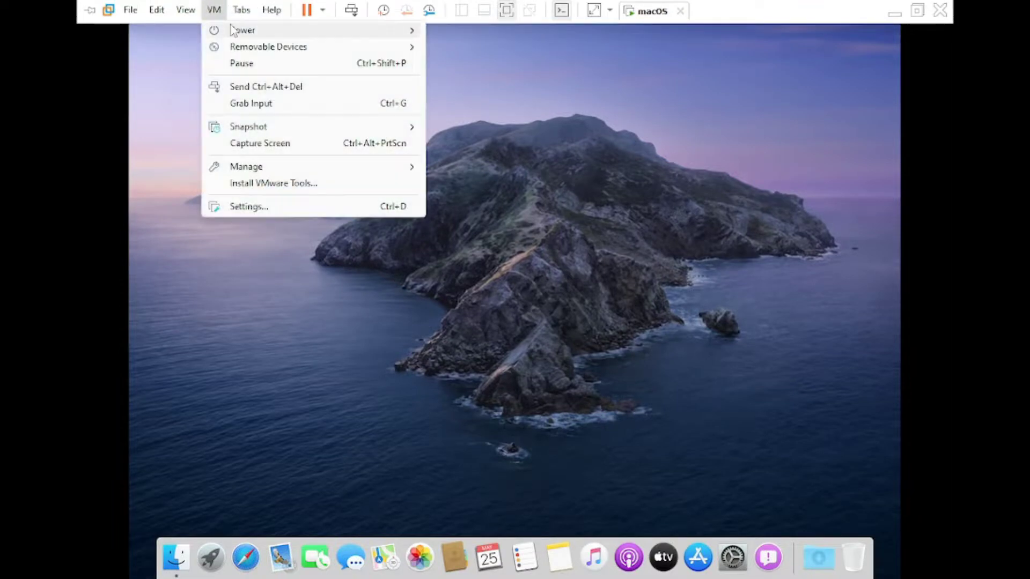
mouse_move(255, 52)
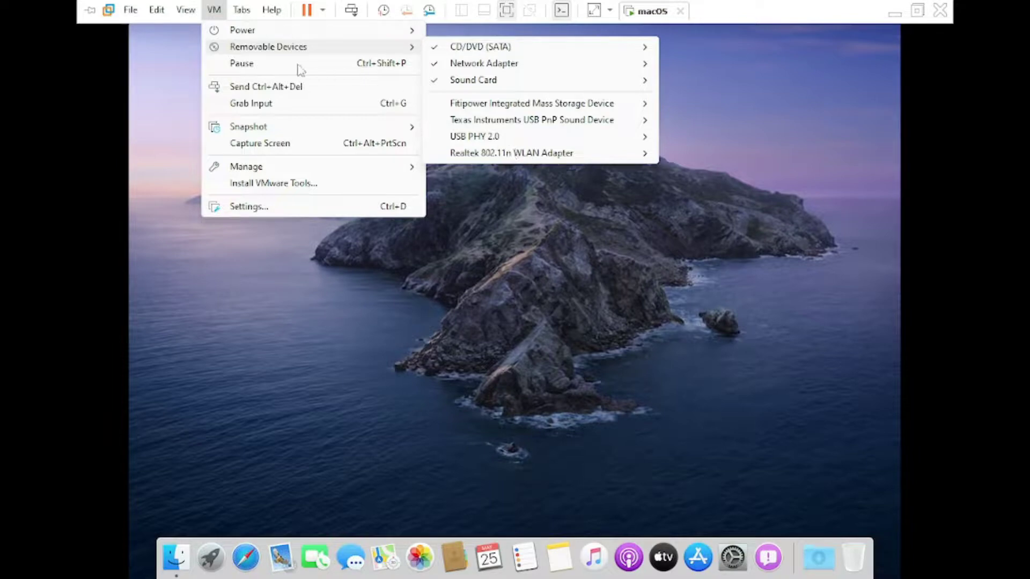
left_click(503, 15)
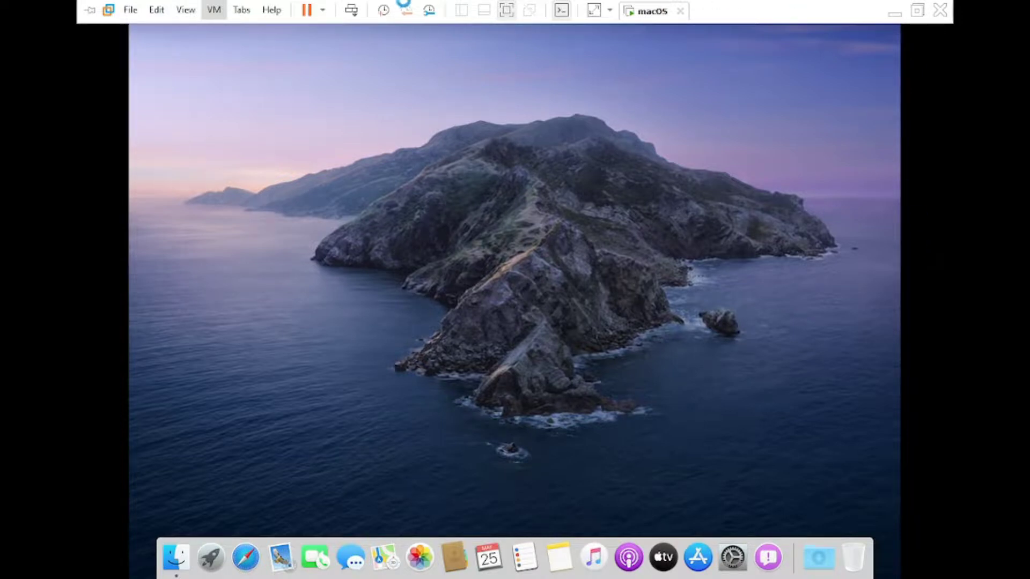
left_click(510, 11)
- Set the virtual machine's CD/DVD (SATA) drive to use the darwin13.0.0 ISO image from the Compressed downloads folder
left_click(125, 33)
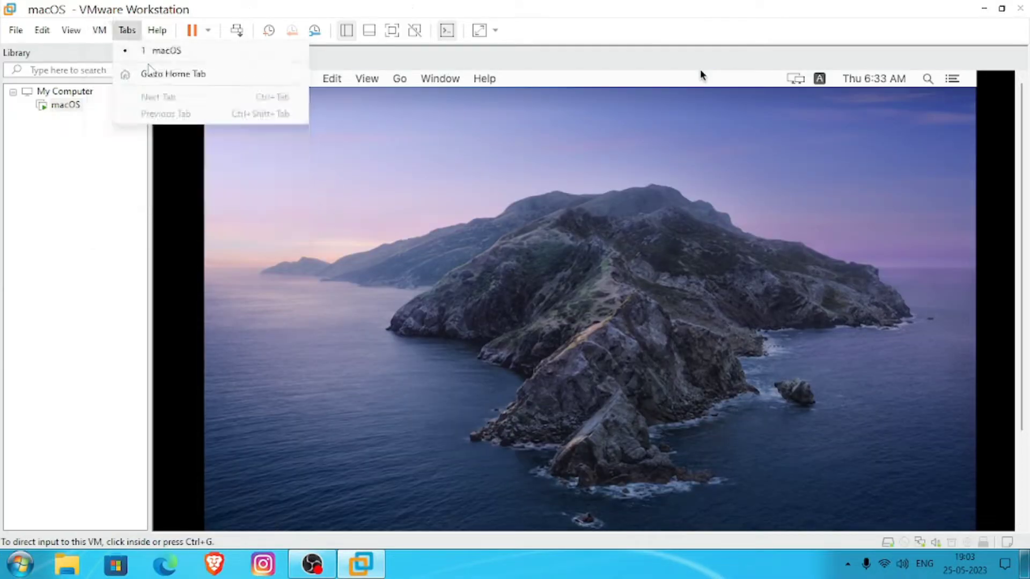
mouse_move(101, 32)
mouse_move(242, 67)
mouse_move(429, 68)
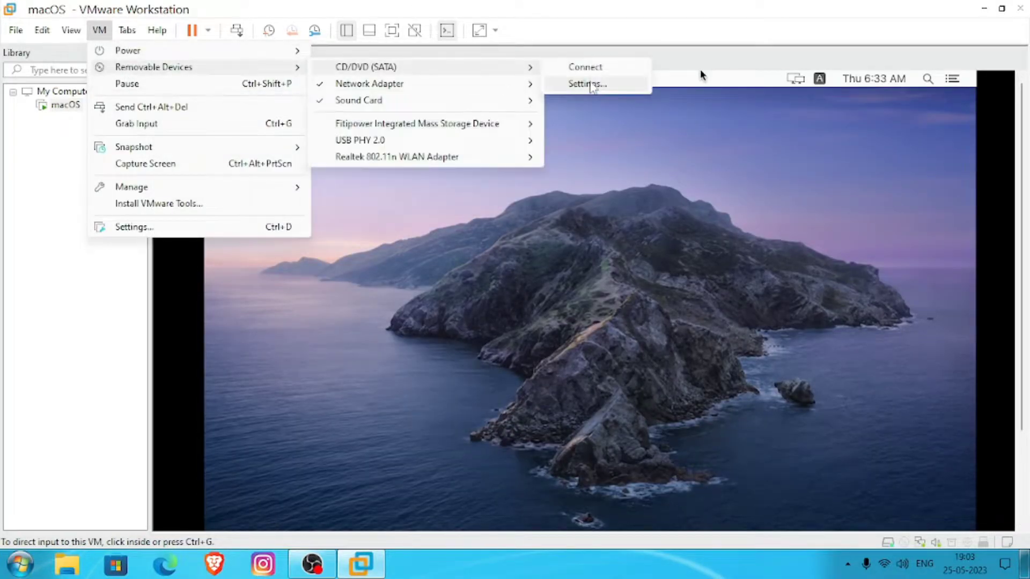
left_click(587, 84)
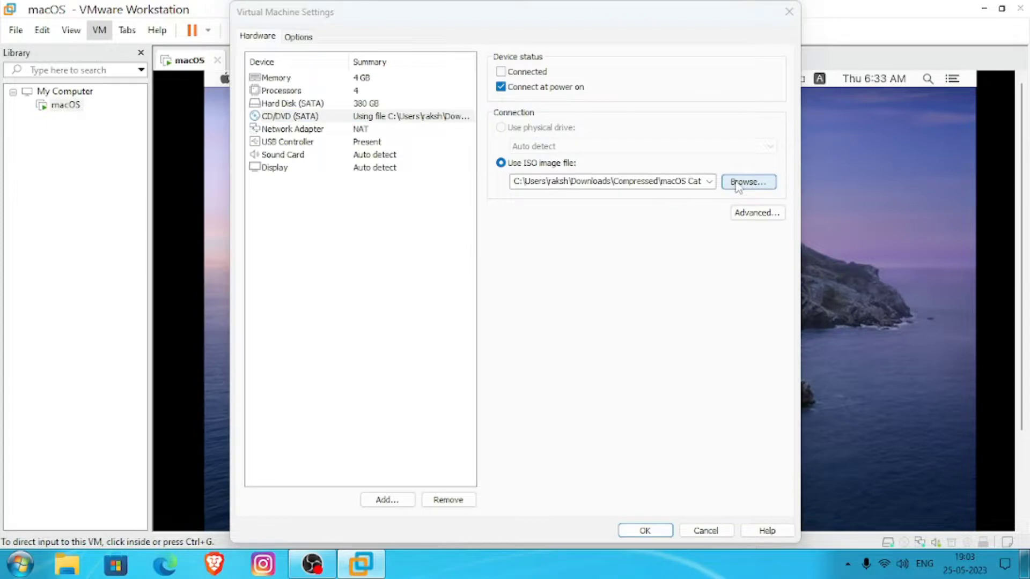
left_click(747, 182)
left_click(323, 66)
scroll(537, 241, "down", 1)
left_click(410, 297)
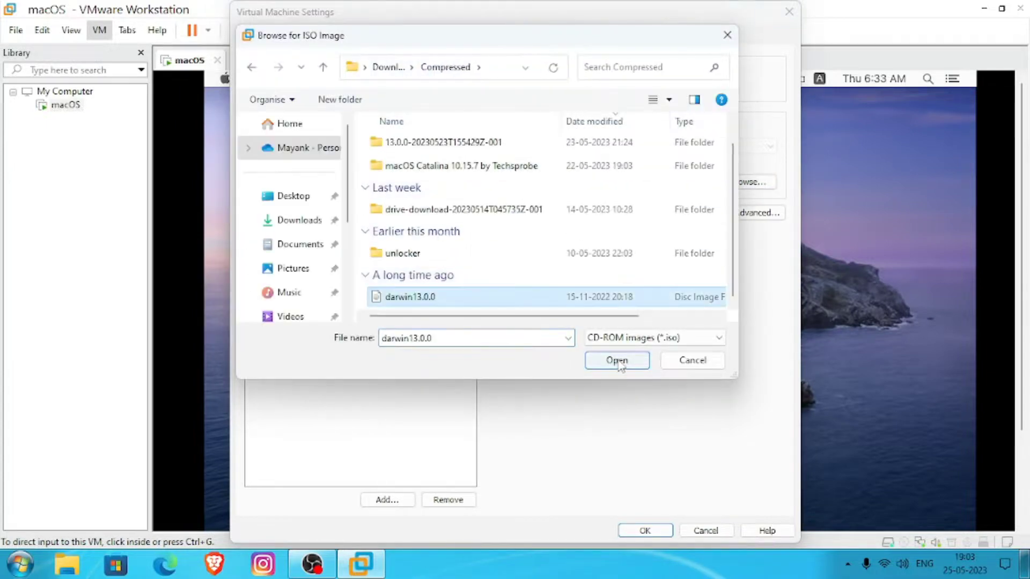
left_click(617, 359)
left_click(665, 531)
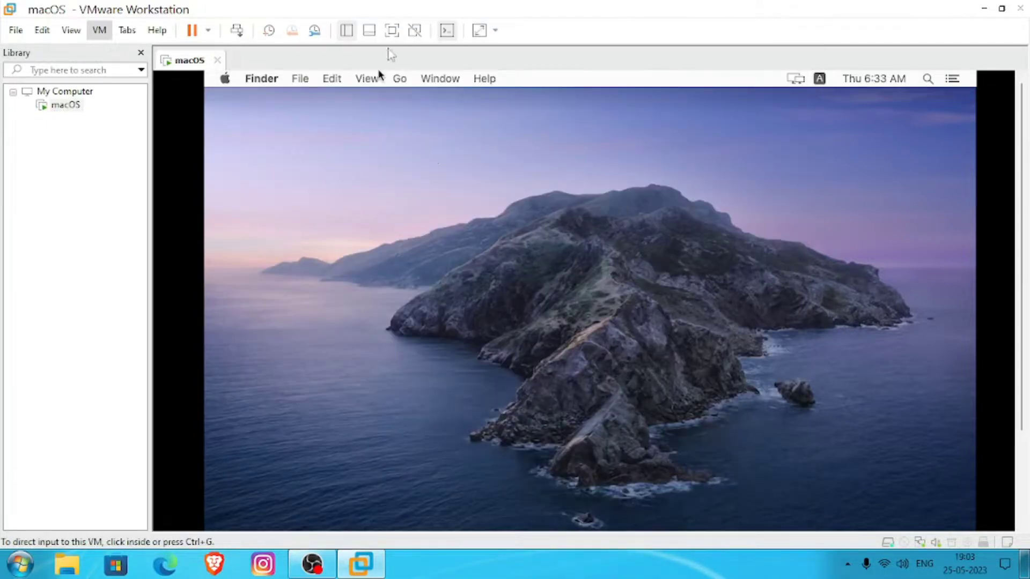
- Return the virtual machine to full screen, look through a Finder window and close it
left_click(391, 31)
right_click(420, 138)
left_click(411, 393)
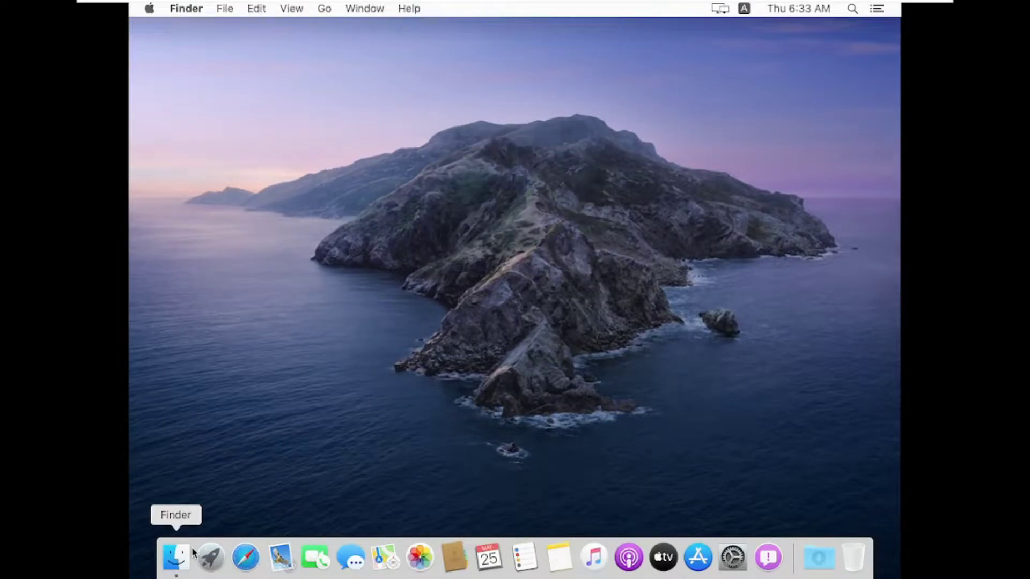
left_click(192, 545)
scroll(273, 266, "down", 3)
scroll(279, 225, "up", 3)
left_click(234, 73)
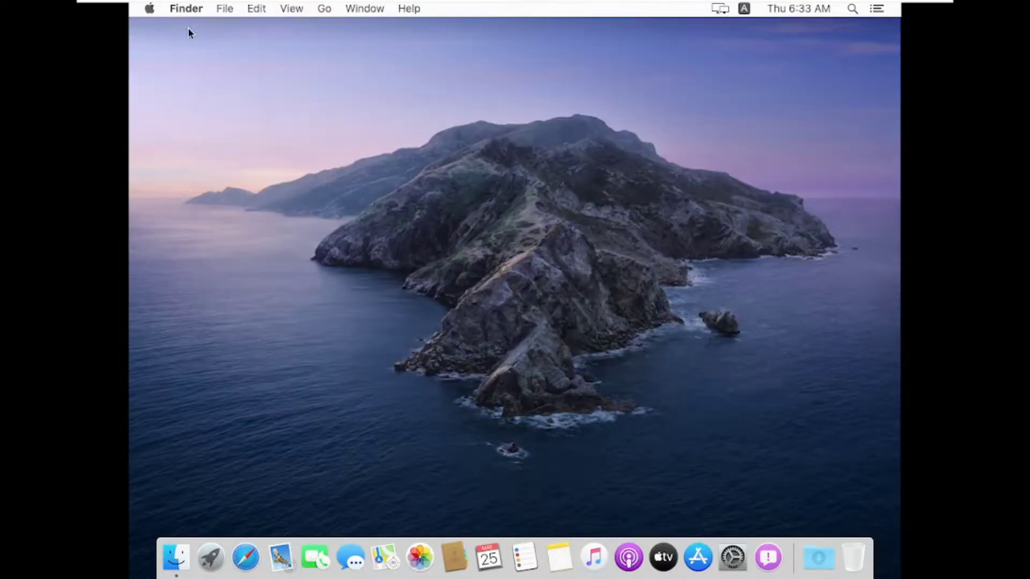
left_click(149, 9)
left_click(214, 150)
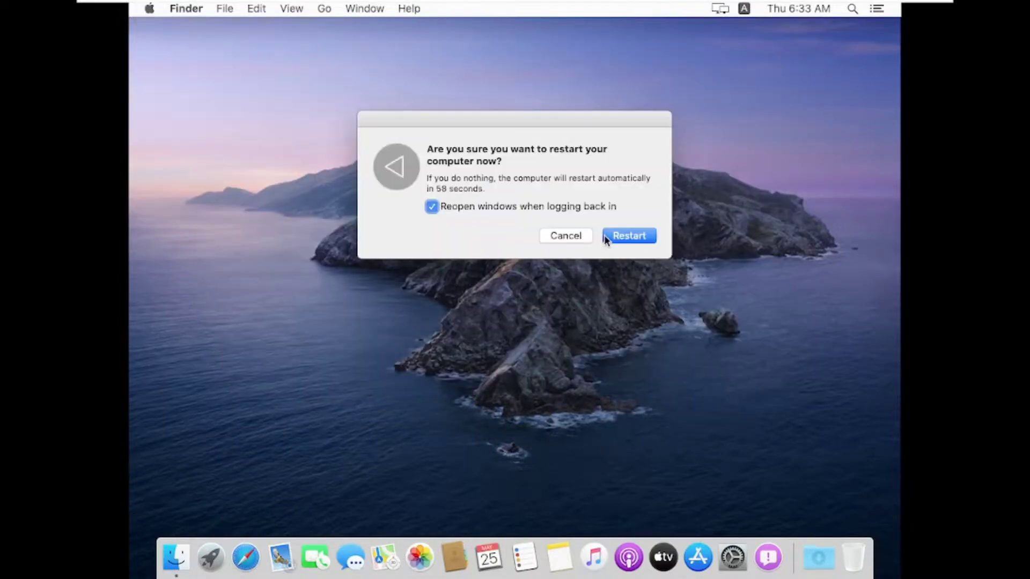
key("Escape")
- Shut down macOS with reopening windows when logging back in turned off
left_click(150, 9)
left_click(220, 162)
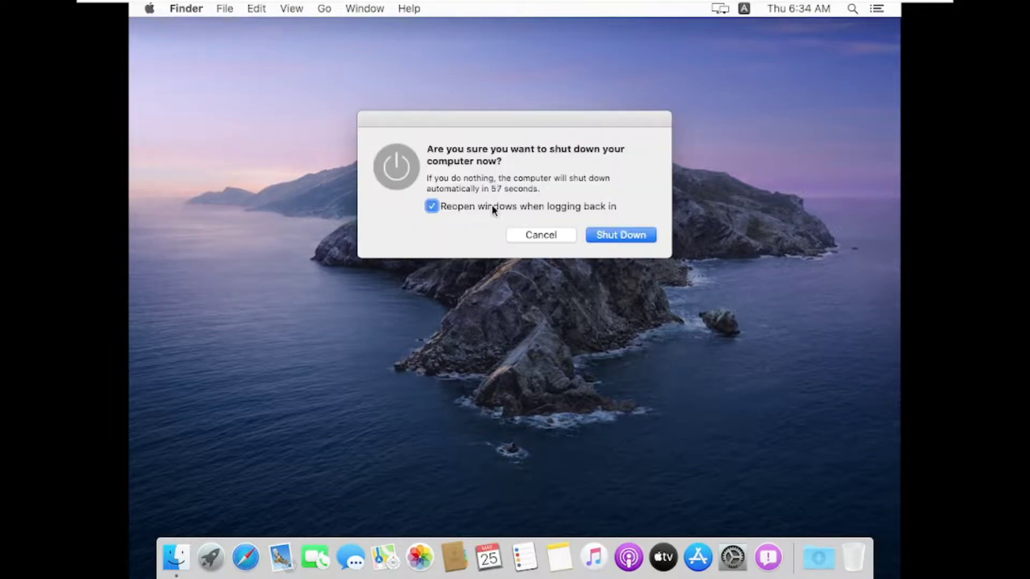
left_click(492, 207)
left_click(590, 235)
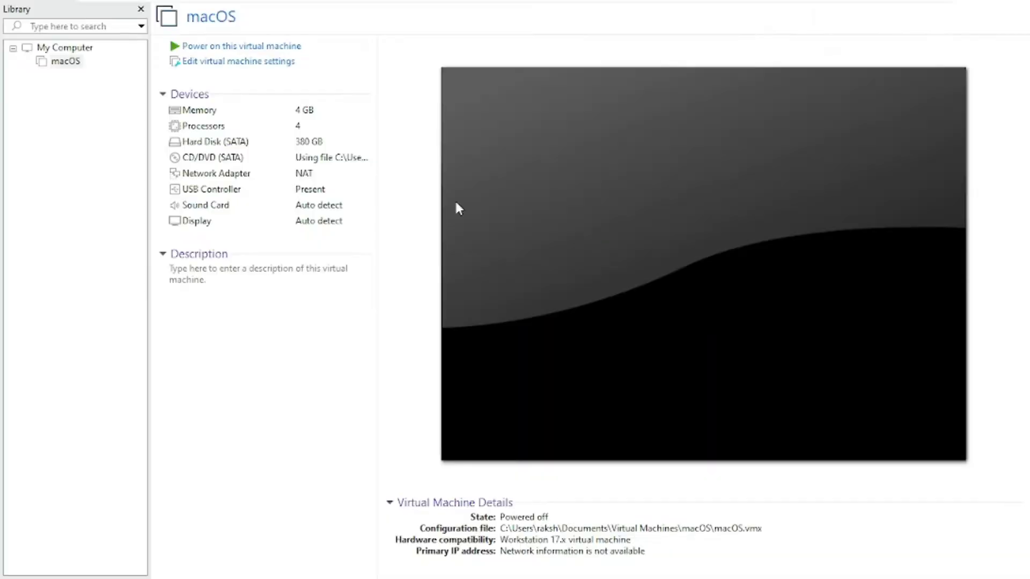
- Check the CD/DVD (SATA) drive's ISO image setting, accept it and power on the macOS virtual machine
double_click(362, 157)
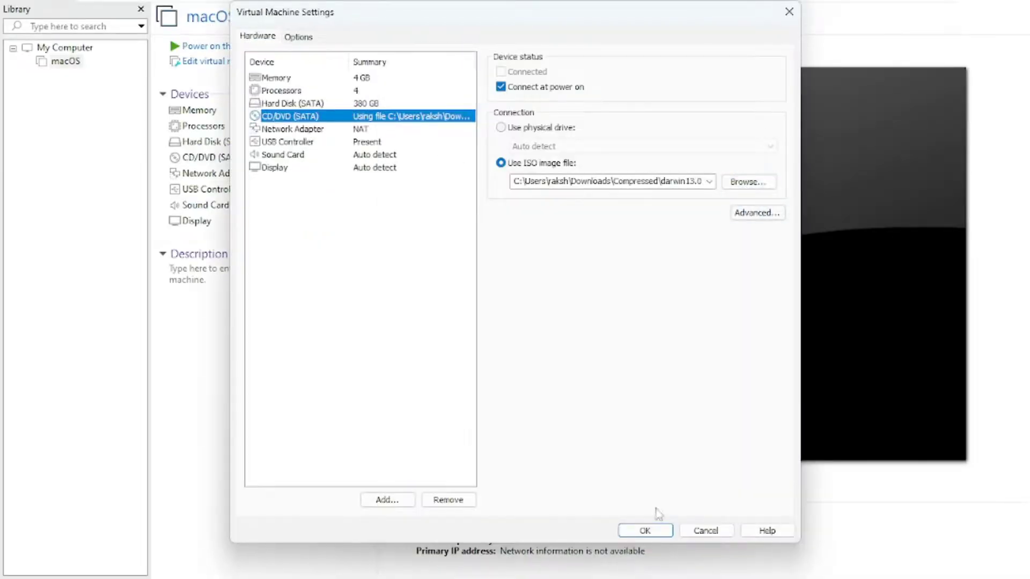
left_click(645, 530)
left_click(246, 46)
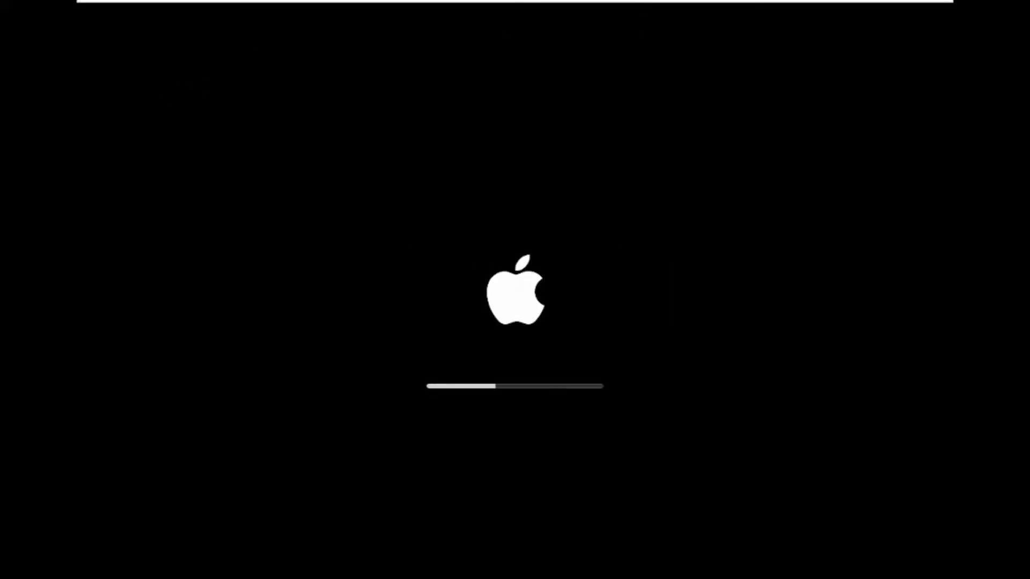
key("ctrl+alt")
key("super")
key("super")
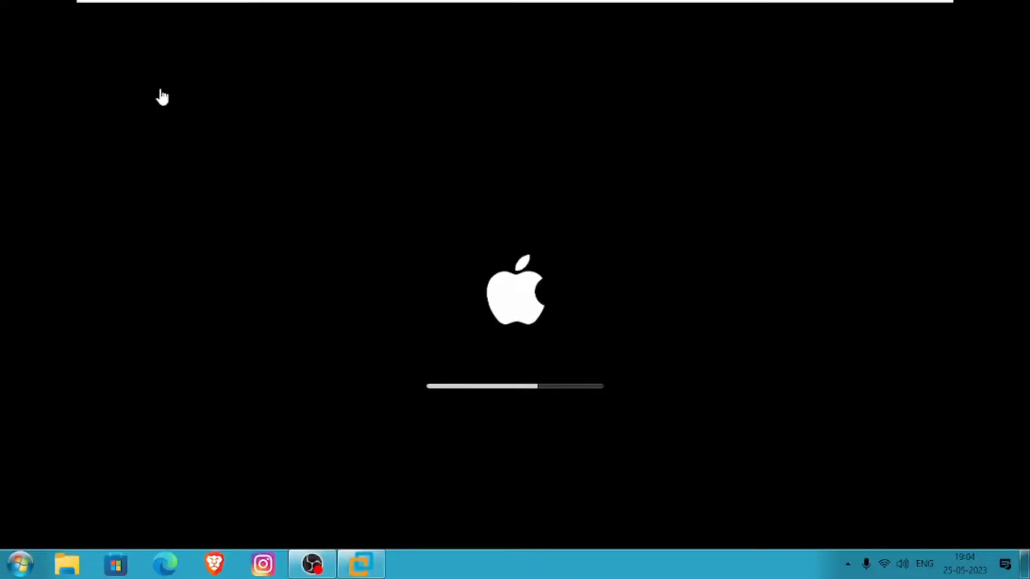
- Log in to macOS by entering the account password on the login screen
left_click(162, 98)
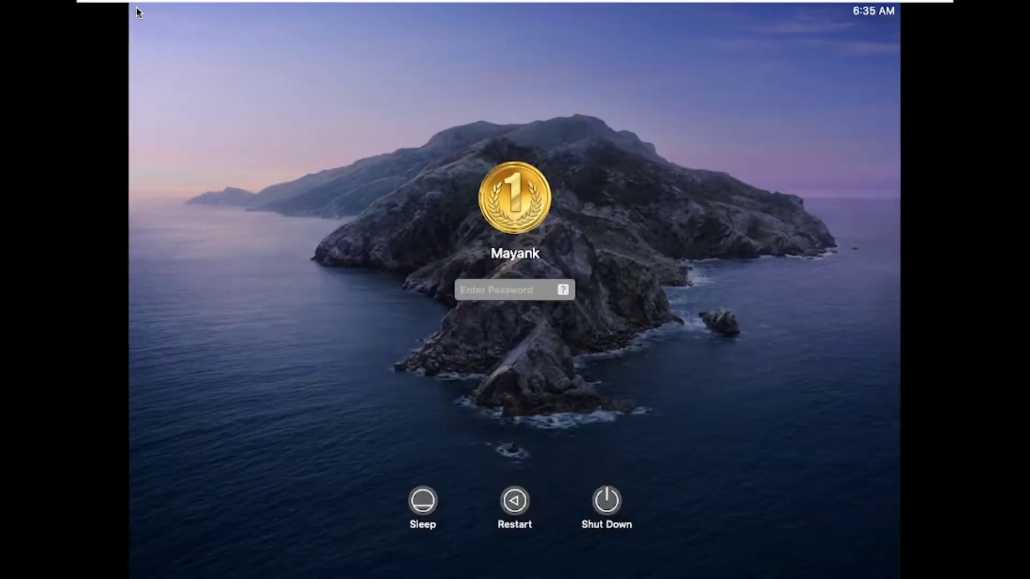
type("*******")
key("Return")
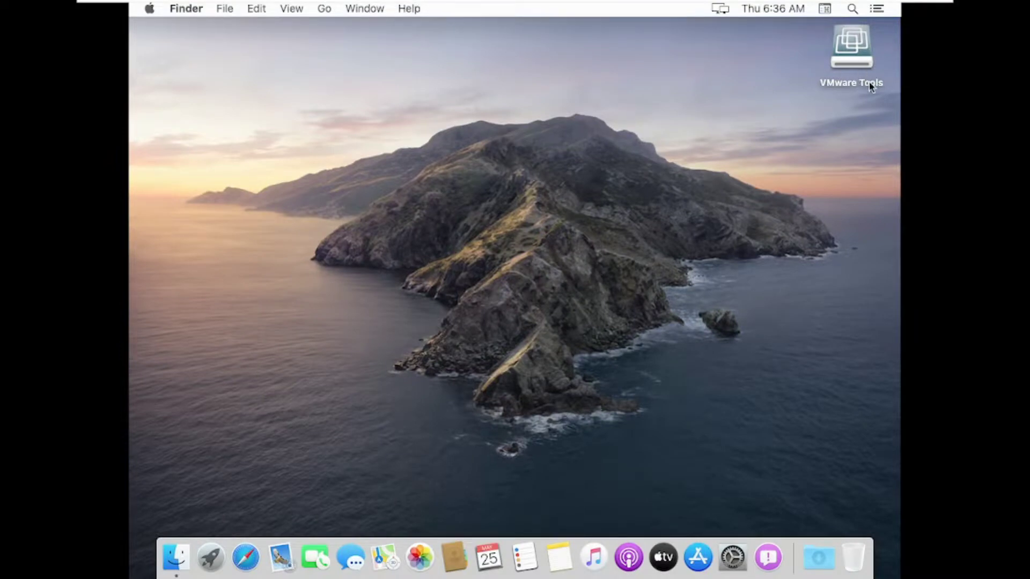
- Open the VMware Tools disk on the desktop and launch the Install VMware Tools package
left_click(843, 59)
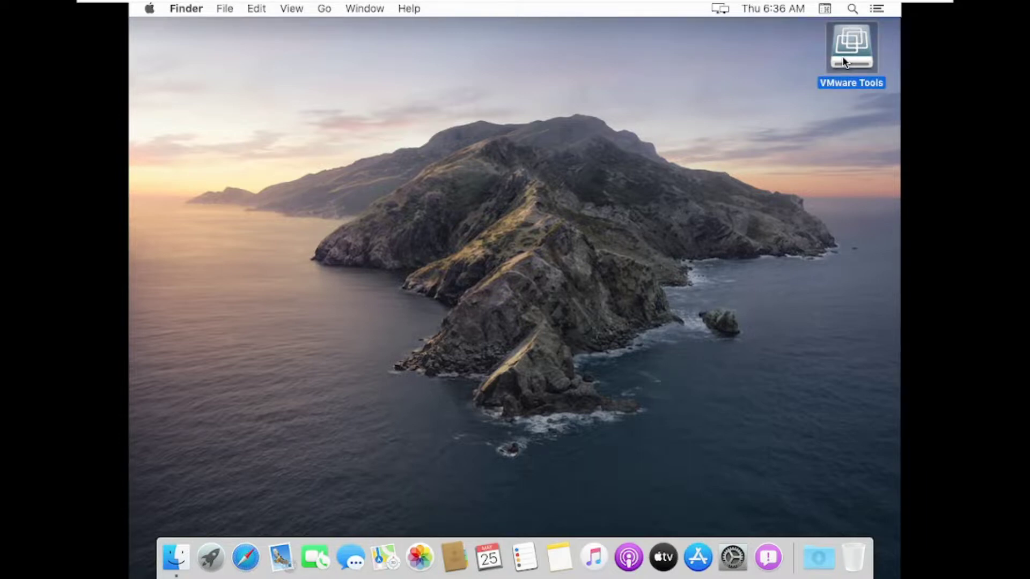
double_click(843, 87)
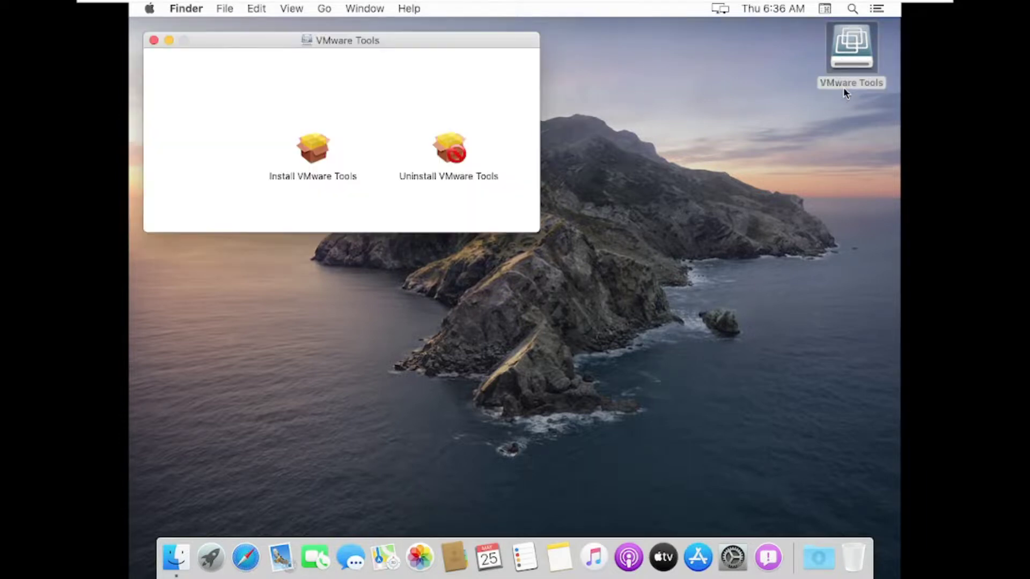
left_click(306, 155)
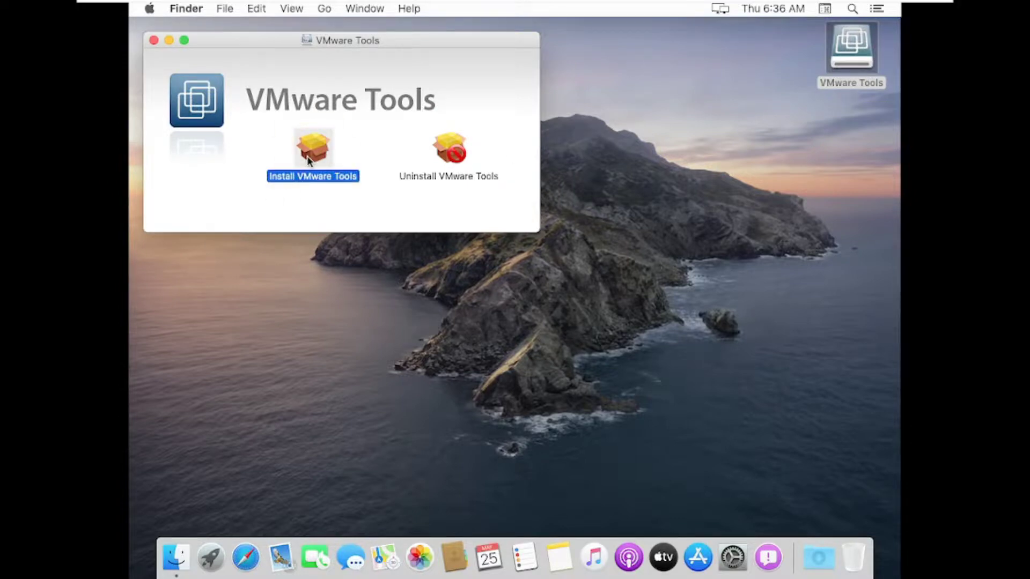
double_click(307, 156)
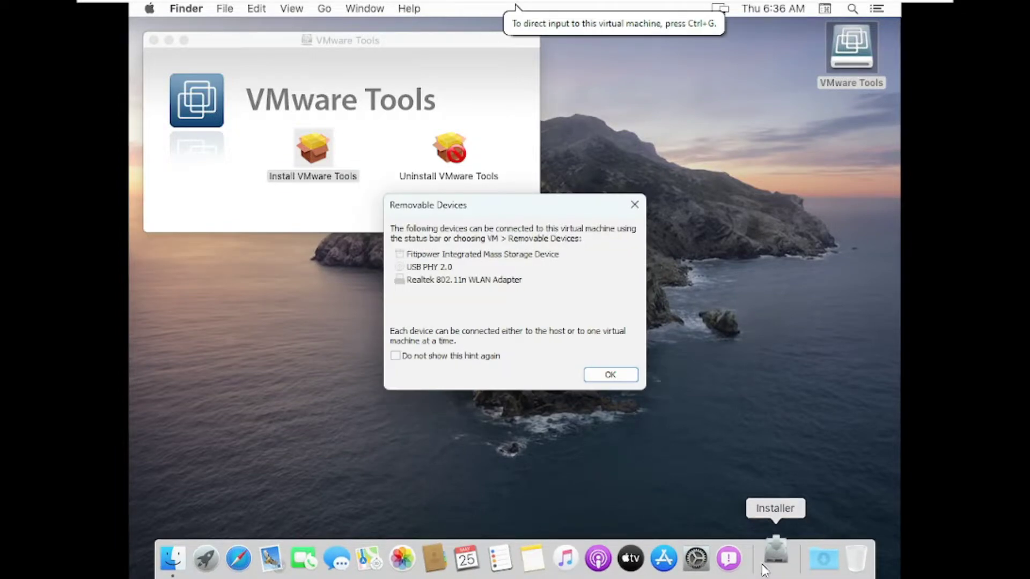
left_click(783, 451)
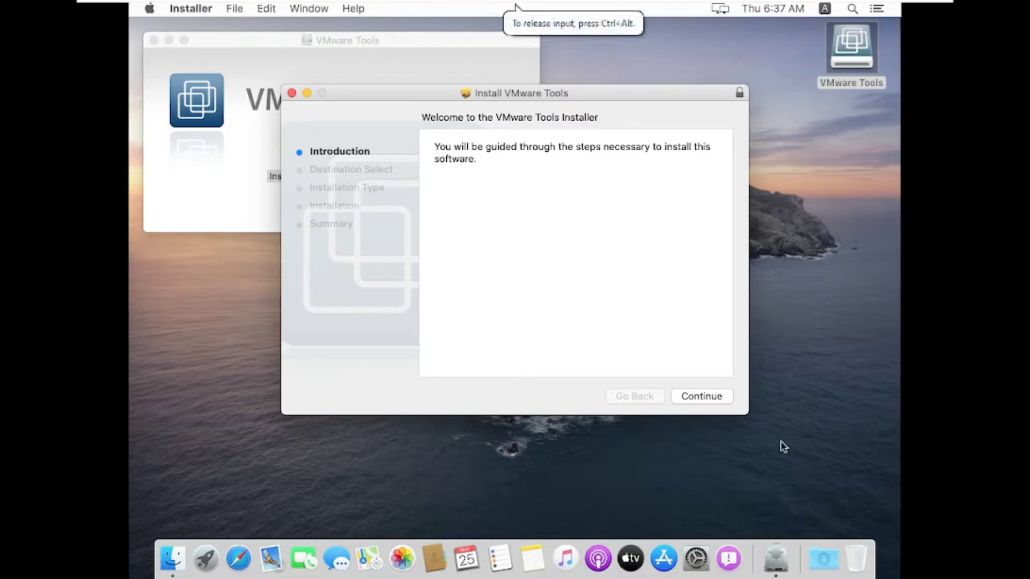
- Start the standard VMware Tools installation on the disk XYZ, accept the required restart and authorize it with the account password
left_click(711, 398)
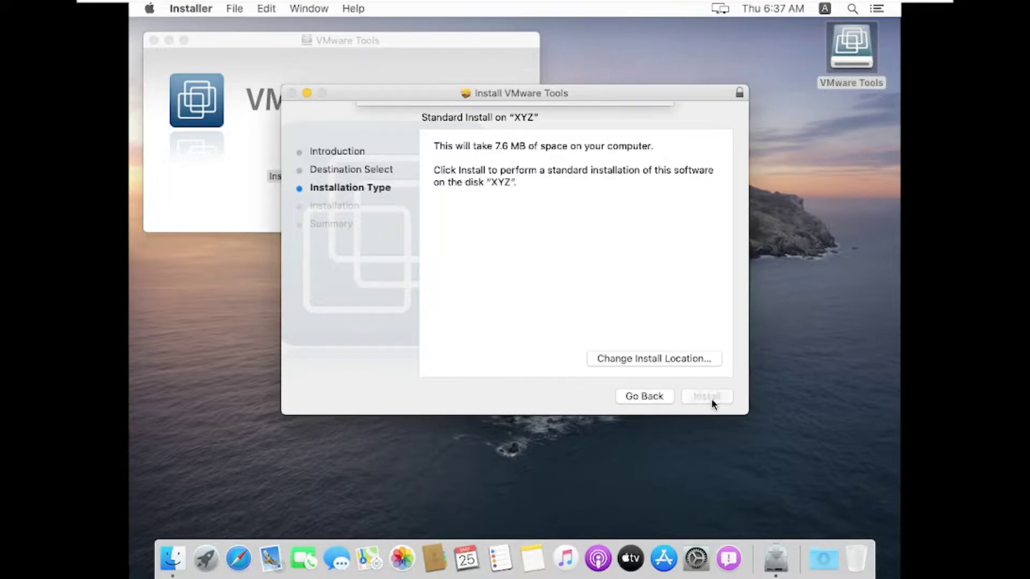
left_click(707, 396)
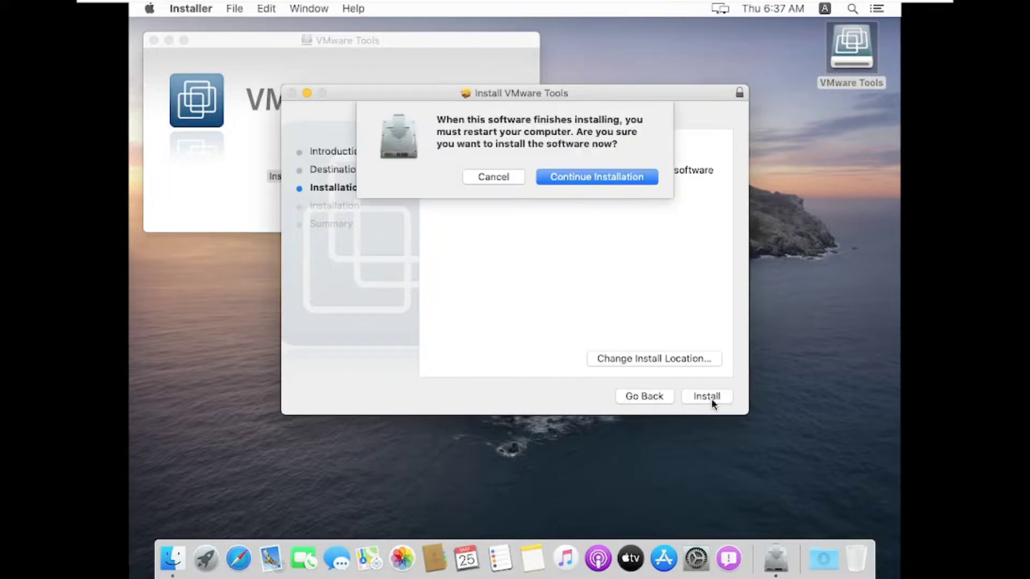
left_click(635, 178)
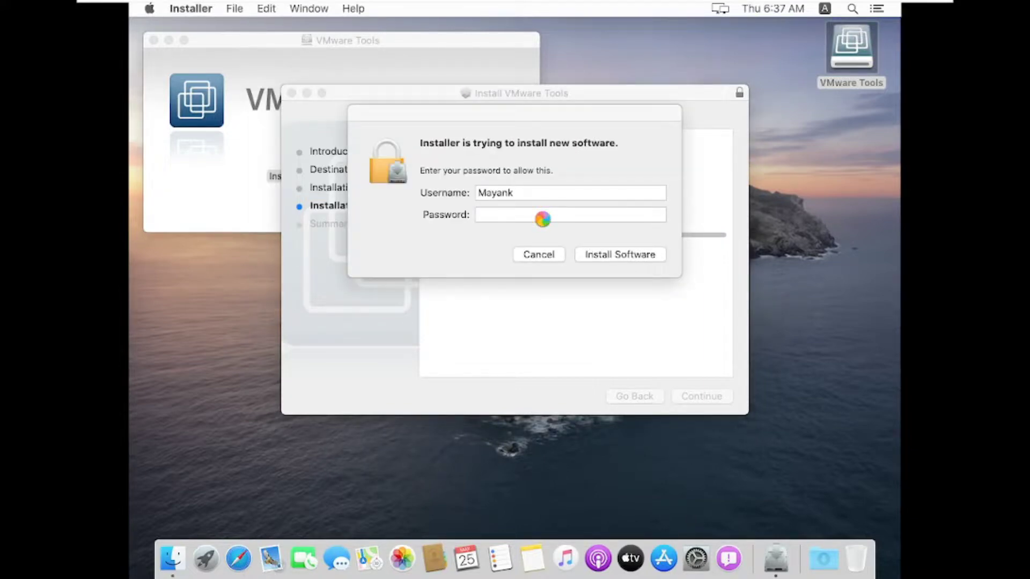
type("••••")
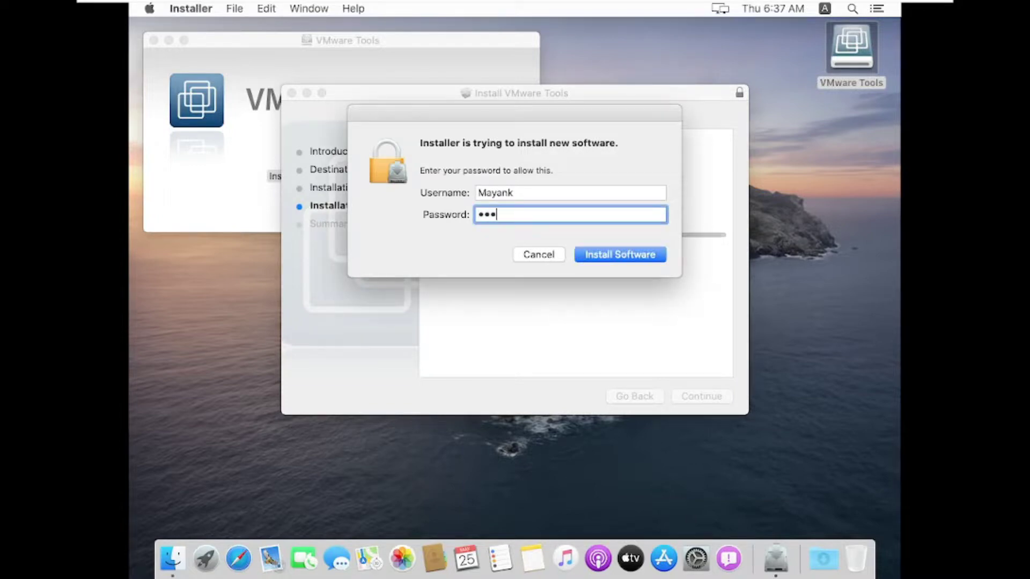
left_click(605, 258)
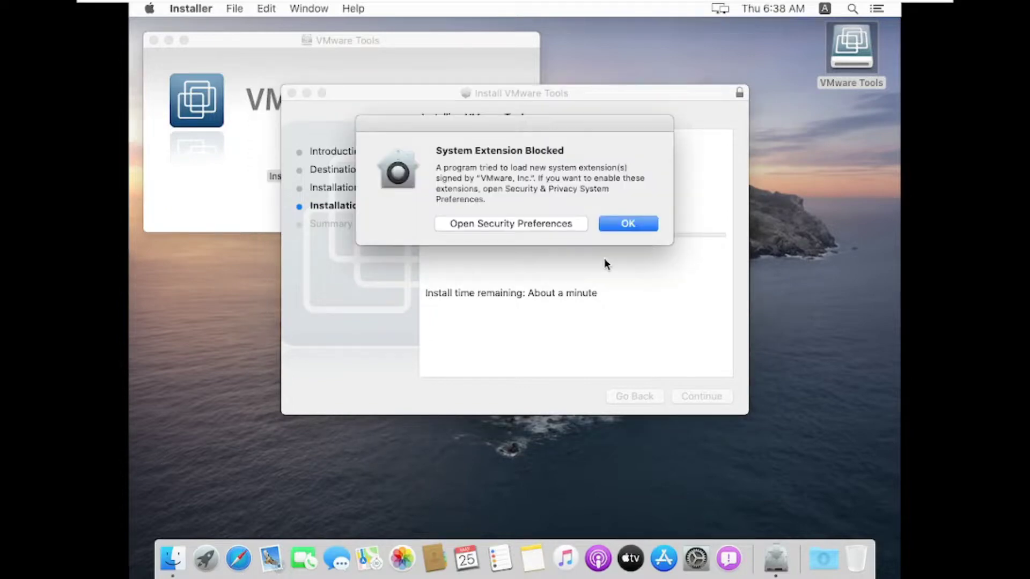
- Open the Security & Privacy preferences from the blocked extension alert and unlock them with the account password
left_click(581, 245)
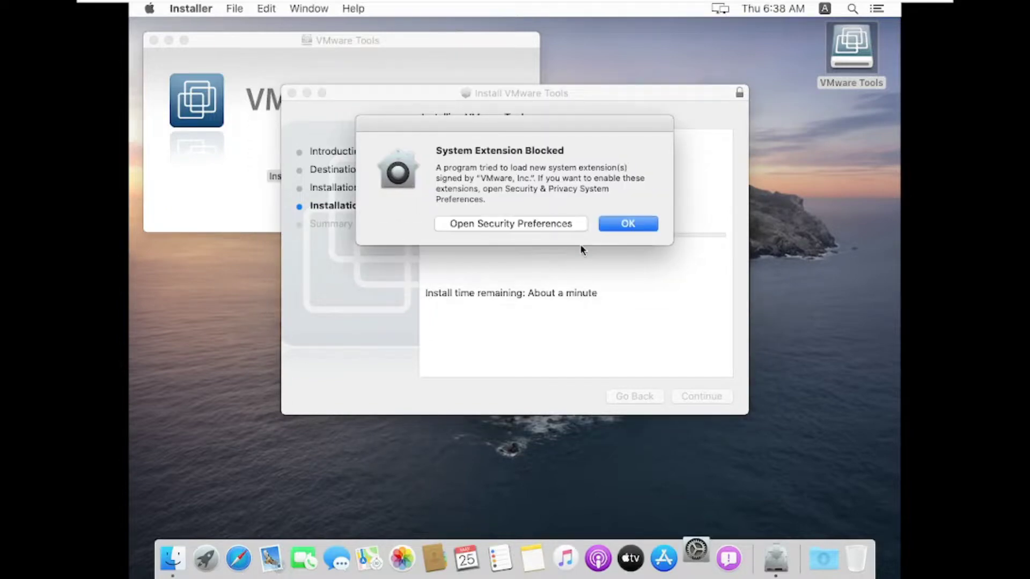
left_click(629, 228)
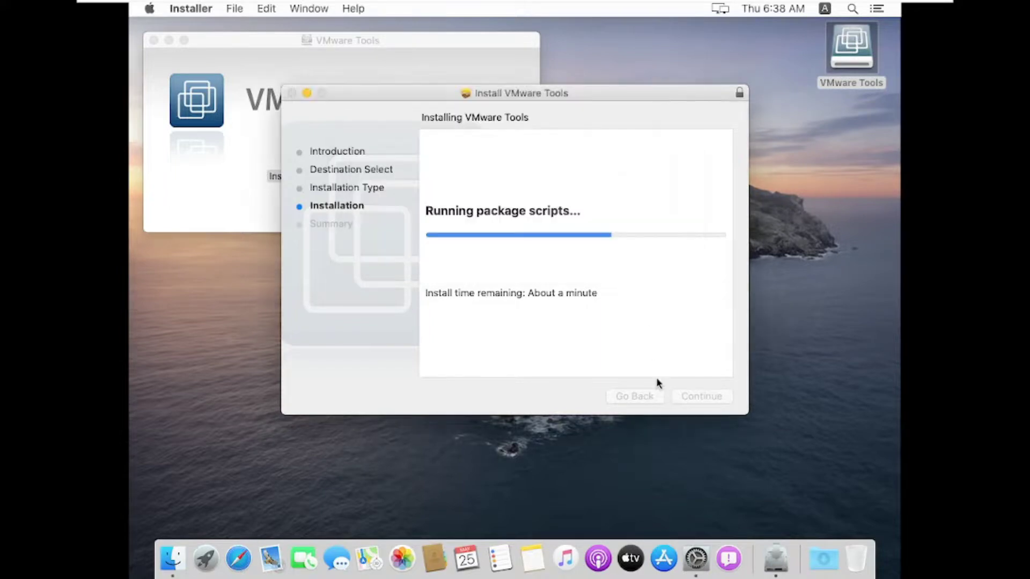
left_click(696, 558)
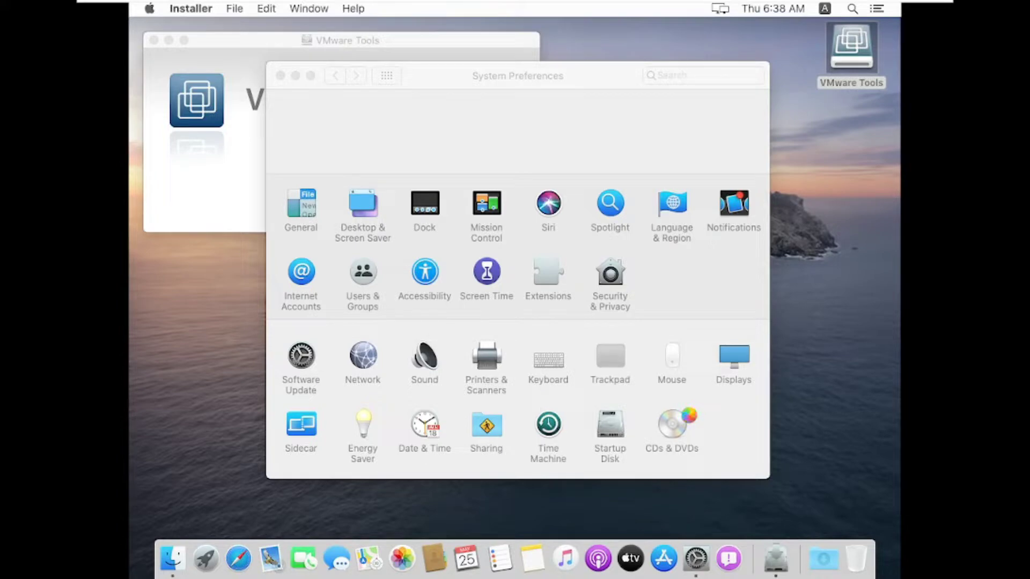
left_click_drag(597, 79, 626, 55)
left_click(328, 450)
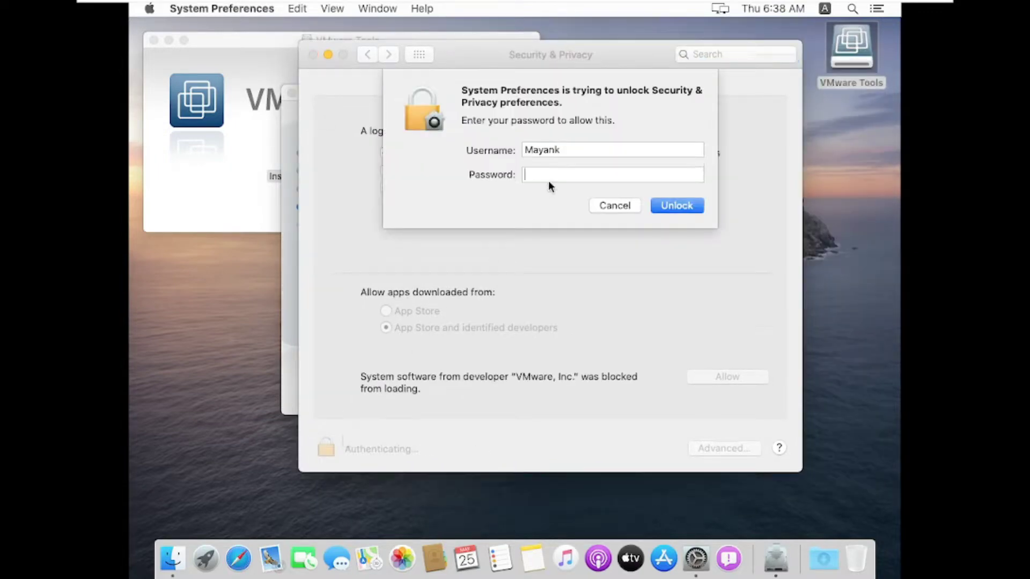
type("••••")
left_click(664, 208)
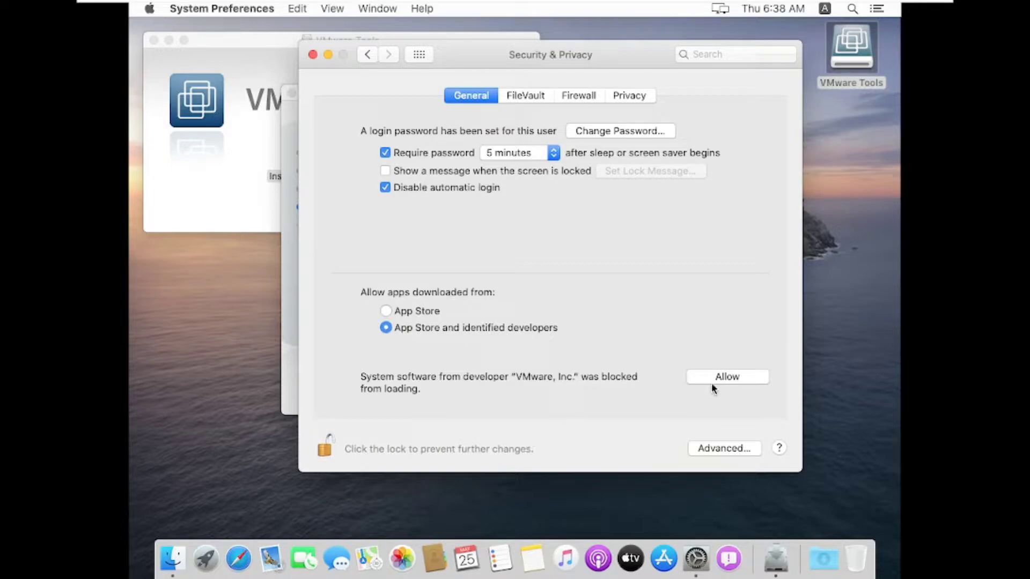
- Allow the blocked system software from VMware, Inc., lock the Security & Privacy settings again and close them
left_click(712, 378)
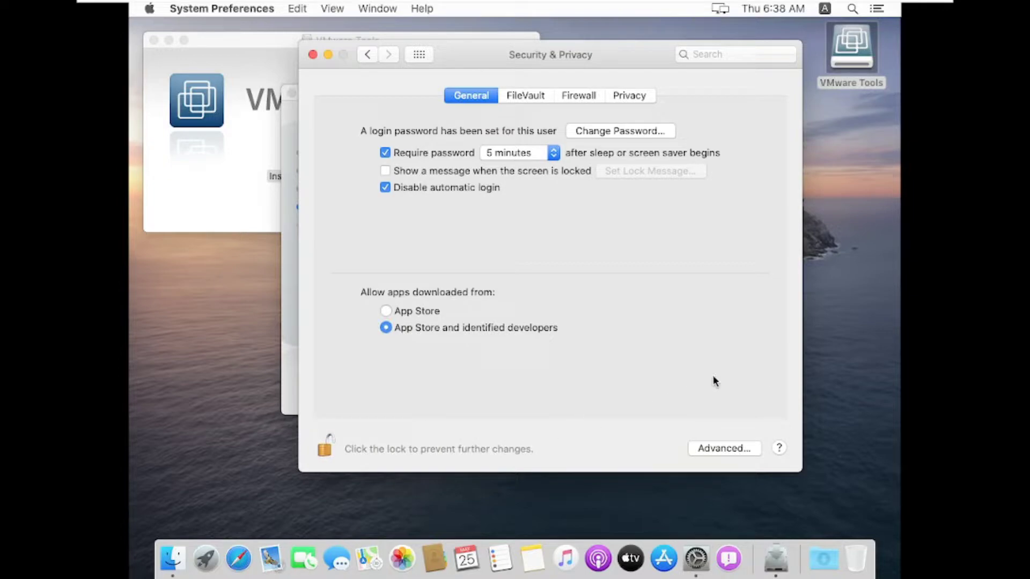
left_click(324, 450)
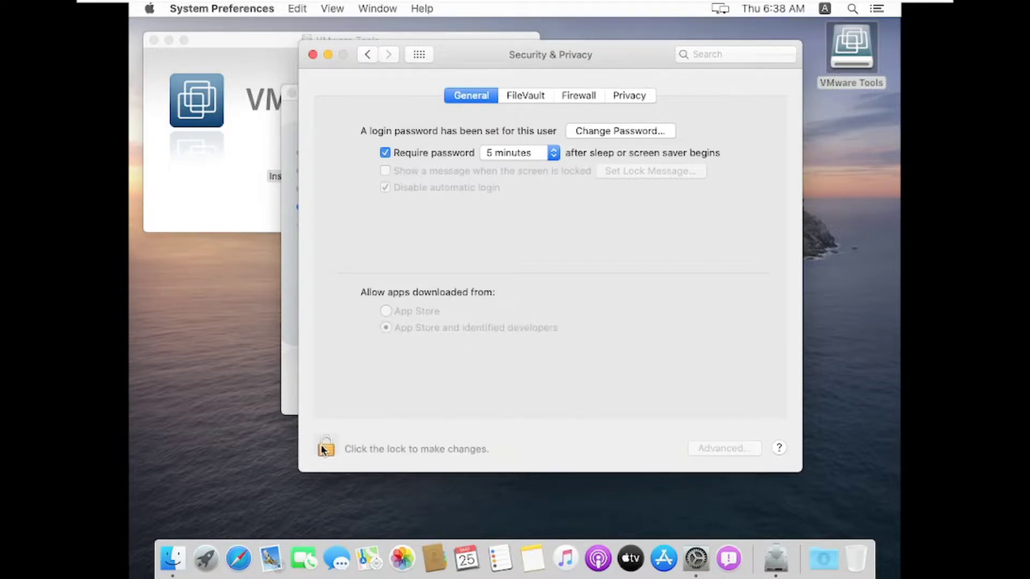
left_click(313, 55)
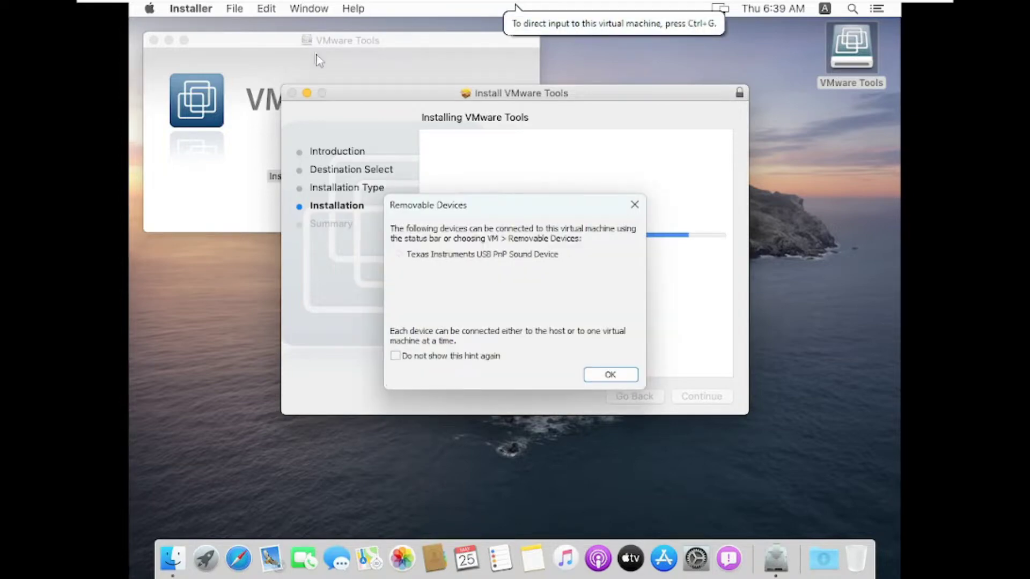
- Dismiss the Removable Devices hint, rearrange the installer windows and restart macOS once VMware Tools is installed
left_click(633, 206)
left_click_drag(627, 212, 655, 220)
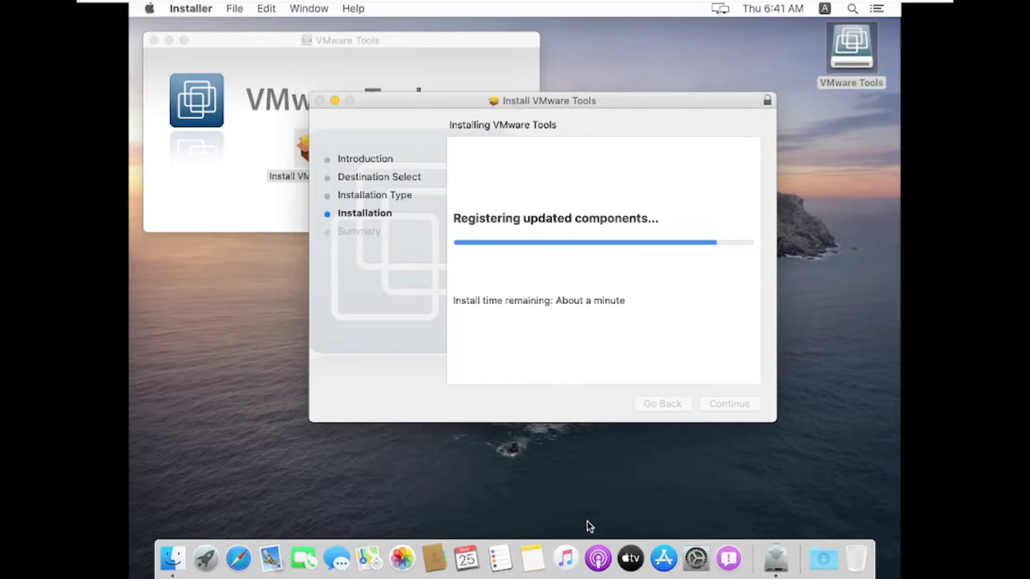
left_click_drag(355, 45, 419, 69)
left_click(311, 180)
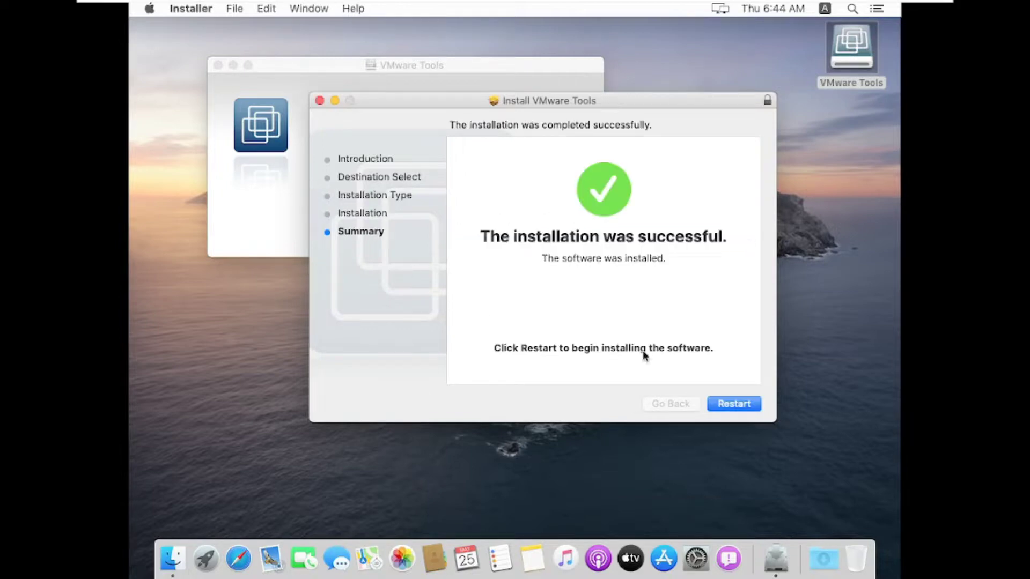
left_click(752, 403)
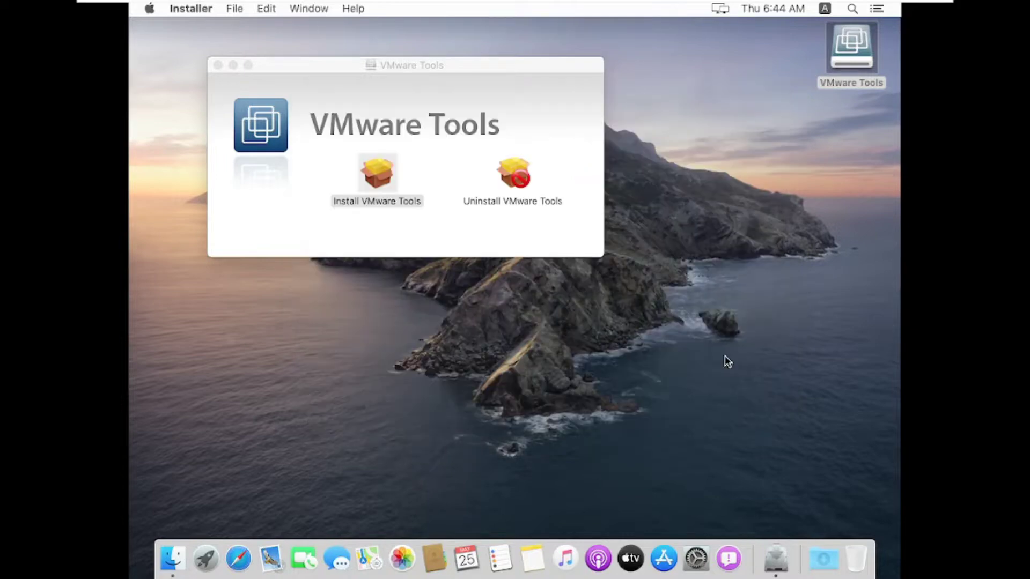